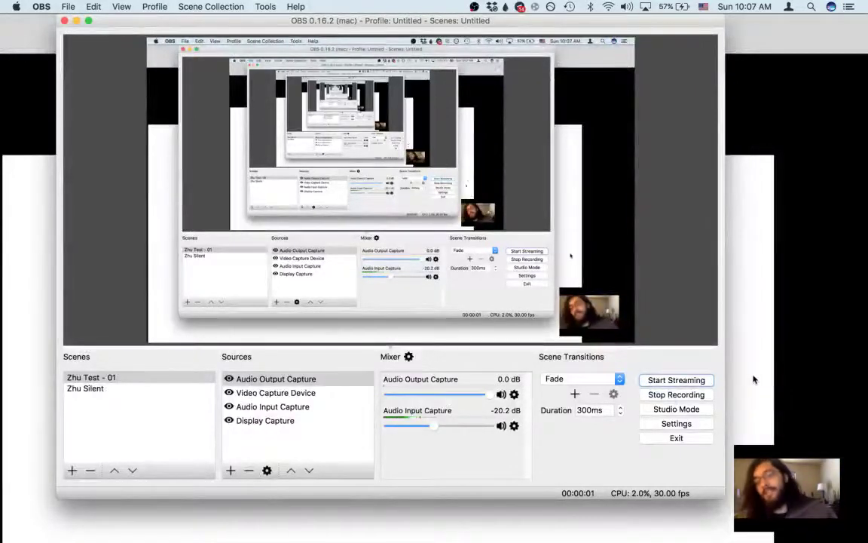
# Step: Switch to Photoshop, set the brush opacity to 40%, and sketch a circle near the upper-left of the white canvas
pyautogui.click(756, 376)
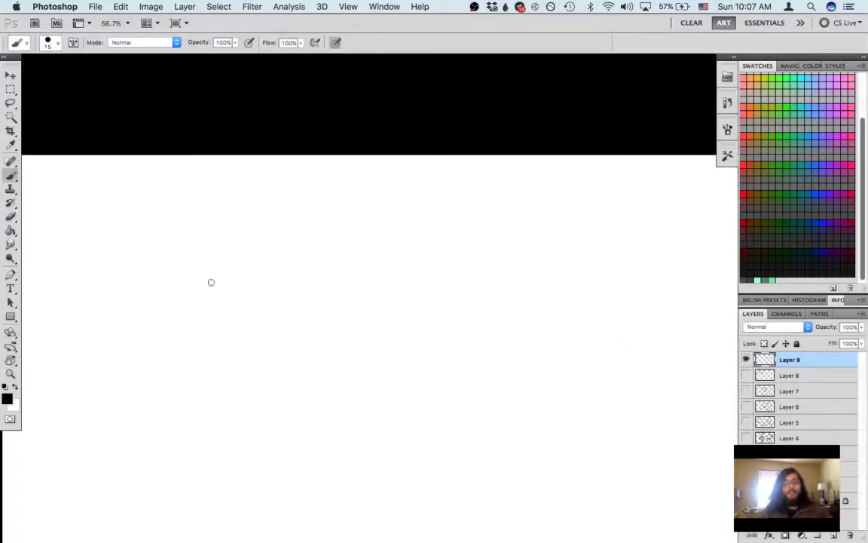
pyautogui.moveTo(305, 277); pyautogui.dragTo(362, 309)
pyautogui.moveTo(328, 260)
pyautogui.mouseDown()
pyautogui.moveTo(317, 245)
pyautogui.moveTo(315, 285)
pyautogui.moveTo(334, 274)
pyautogui.moveTo(380, 306)
pyautogui.mouseUp()
pyautogui.press('super+plus')
pyautogui.press('4')
pyautogui.moveTo(228, 257)
pyautogui.mouseDown()
pyautogui.moveTo(357, 303)
pyautogui.moveTo(233, 330)
pyautogui.moveTo(230, 253)
pyautogui.mouseUp()
# Step: Sketch a square beside the circle with the grey brush
pyautogui.moveTo(366, 249); pyautogui.dragTo(230, 211)
pyautogui.moveTo(305, 204)
pyautogui.mouseDown()
pyautogui.moveTo(308, 310)
pyautogui.moveTo(404, 311)
pyautogui.mouseUp()
pyautogui.moveTo(409, 195); pyautogui.dragTo(408, 317)
pyautogui.moveTo(296, 210)
pyautogui.mouseDown()
pyautogui.moveTo(408, 211)
pyautogui.moveTo(409, 283)
pyautogui.mouseUp()
# Step: Sketch a wide triangle to the right of the square
pyautogui.moveTo(504, 225); pyautogui.dragTo(400, 215)
pyautogui.moveTo(382, 391)
pyautogui.mouseDown()
pyautogui.moveTo(443, 272)
pyautogui.moveTo(524, 385)
pyautogui.mouseUp()
pyautogui.moveTo(383, 389); pyautogui.dragTo(525, 387)
pyautogui.moveTo(601, 376); pyautogui.dragTo(472, 350)
# Step: Draw a small tapered lamp to the right of the triangle, with two beam lines spreading down from it
pyautogui.moveTo(397, 270)
pyautogui.mouseDown()
pyautogui.moveTo(491, 337)
pyautogui.moveTo(542, 298)
pyautogui.moveTo(427, 314)
pyautogui.moveTo(459, 337)
pyautogui.moveTo(550, 286)
pyautogui.moveTo(409, 244)
pyautogui.mouseUp()
pyautogui.moveTo(551, 193)
pyautogui.mouseDown()
pyautogui.moveTo(553, 233)
pyautogui.moveTo(578, 241)
pyautogui.mouseUp()
pyautogui.moveTo(557, 192); pyautogui.dragTo(574, 238)
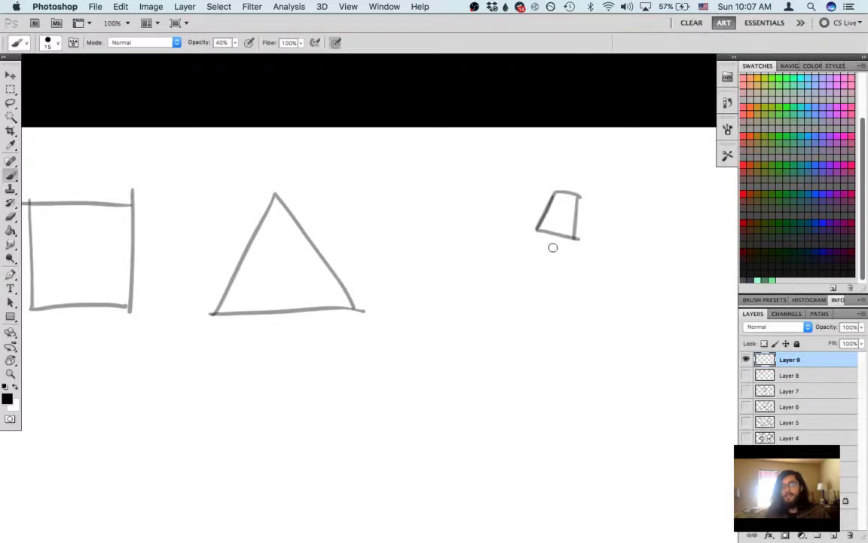
pyautogui.moveTo(554, 195); pyautogui.dragTo(515, 289)
pyautogui.moveTo(575, 240); pyautogui.dragTo(573, 290)
pyautogui.moveTo(563, 286)
pyautogui.mouseDown()
pyautogui.moveTo(515, 213)
pyautogui.moveTo(510, 228)
pyautogui.moveTo(520, 223)
pyautogui.moveTo(494, 220)
pyautogui.moveTo(475, 256)
pyautogui.mouseUp()
# Step: Draw squiggles and dots for light particles beneath the lamp and handwrite the label "Photons" beside them
pyautogui.scroll(-4, 495, 217)
pyautogui.hscroll(-1, 495, 217)
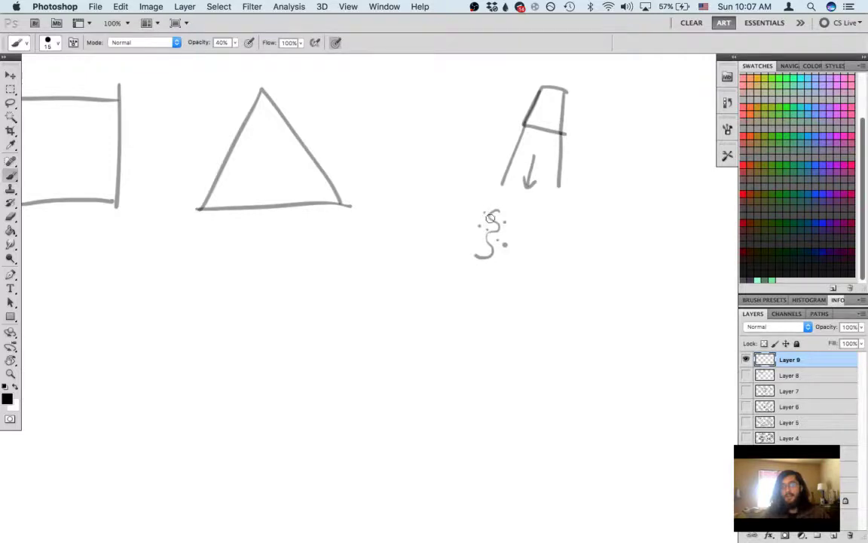
pyautogui.scroll(2, 496, 257)
pyautogui.hscroll(2, 496, 256)
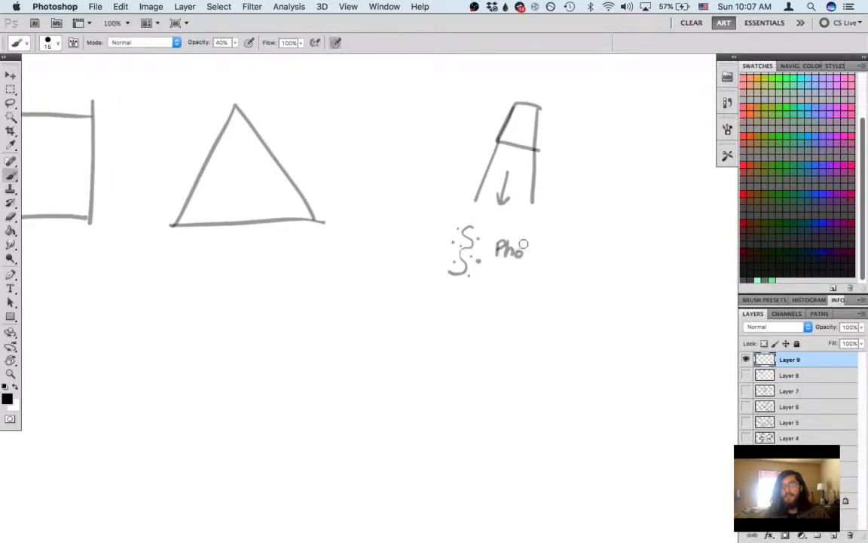
pyautogui.moveTo(525, 242); pyautogui.dragTo(546, 260)
pyautogui.scroll(-3, 529, 268)
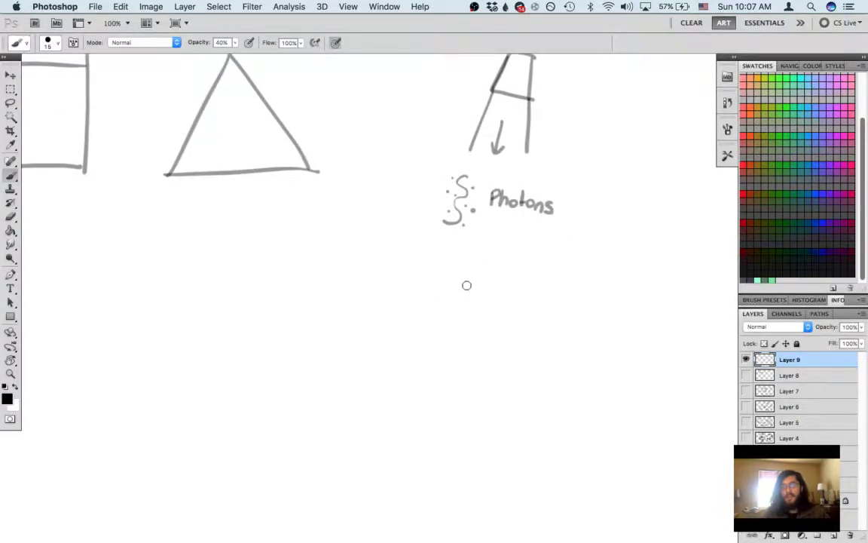
pyautogui.scroll(4, 448, 173)
pyautogui.hscroll(2, 448, 174)
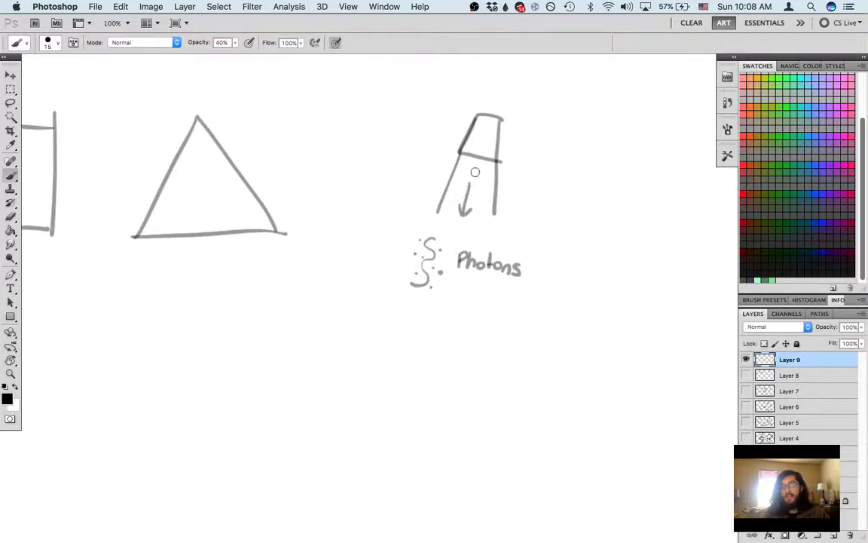
pyautogui.moveTo(446, 278); pyautogui.dragTo(458, 209)
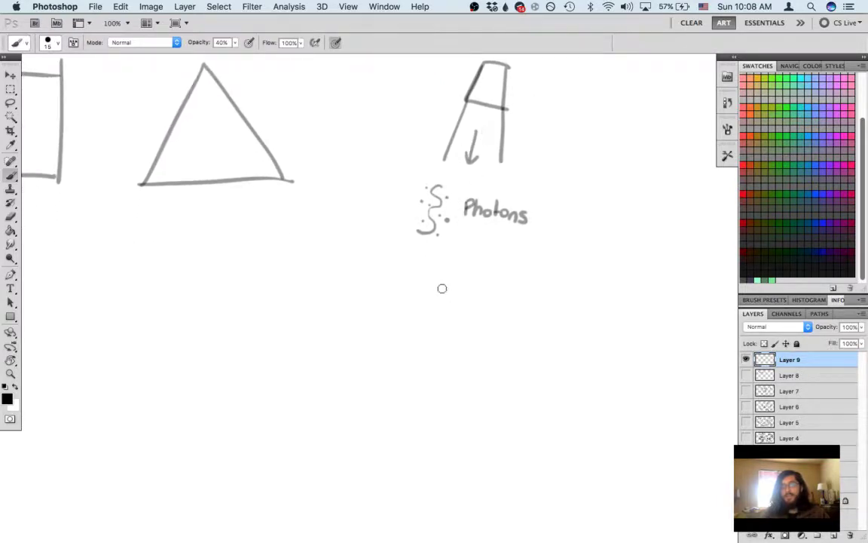
pyautogui.moveTo(445, 266)
pyautogui.mouseDown()
pyautogui.moveTo(469, 298)
pyautogui.moveTo(442, 236)
pyautogui.moveTo(436, 289)
pyautogui.moveTo(407, 290)
pyautogui.moveTo(425, 336)
pyautogui.moveTo(413, 329)
pyautogui.moveTo(434, 294)
pyautogui.mouseUp()
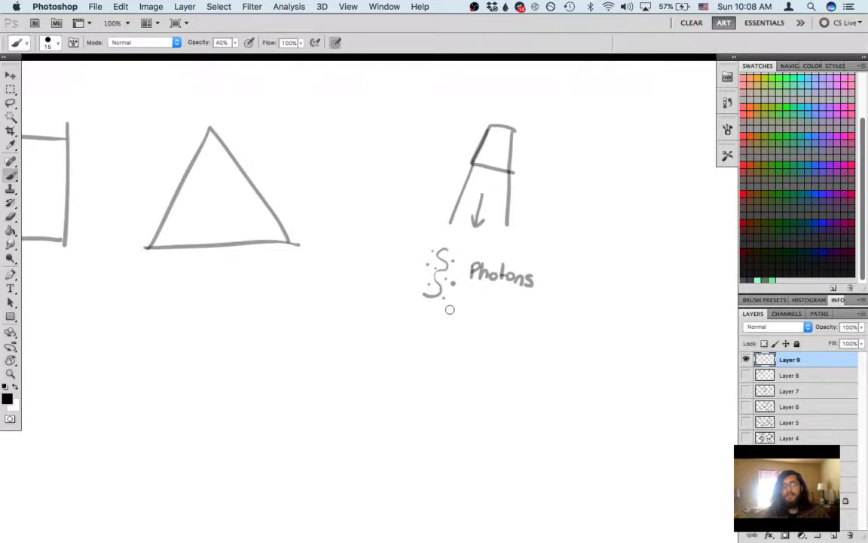
pyautogui.moveTo(435, 333)
pyautogui.mouseDown()
pyautogui.moveTo(432, 262)
pyautogui.moveTo(427, 310)
pyautogui.mouseUp()
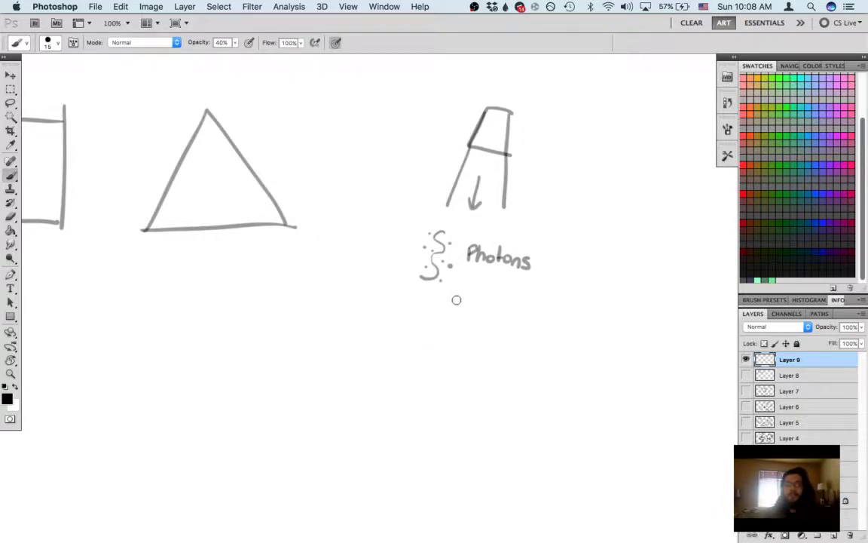
# Step: Draw a downward arrow below the photons and a thick horizontal line under it as the surface being hit
pyautogui.moveTo(459, 294)
pyautogui.mouseDown()
pyautogui.moveTo(441, 354)
pyautogui.moveTo(449, 353)
pyautogui.mouseUp()
pyautogui.moveTo(404, 384); pyautogui.dragTo(470, 387)
pyautogui.press('super+z')
pyautogui.moveTo(375, 386); pyautogui.dragTo(494, 375)
pyautogui.press('super+z')
pyautogui.moveTo(370, 388); pyautogui.dragTo(496, 382)
pyautogui.moveTo(376, 387); pyautogui.dragTo(508, 391)
pyautogui.moveTo(415, 389); pyautogui.dragTo(509, 390)
pyautogui.moveTo(405, 389)
pyautogui.mouseDown()
pyautogui.moveTo(478, 390)
pyautogui.moveTo(375, 390)
pyautogui.moveTo(487, 393)
pyautogui.mouseUp()
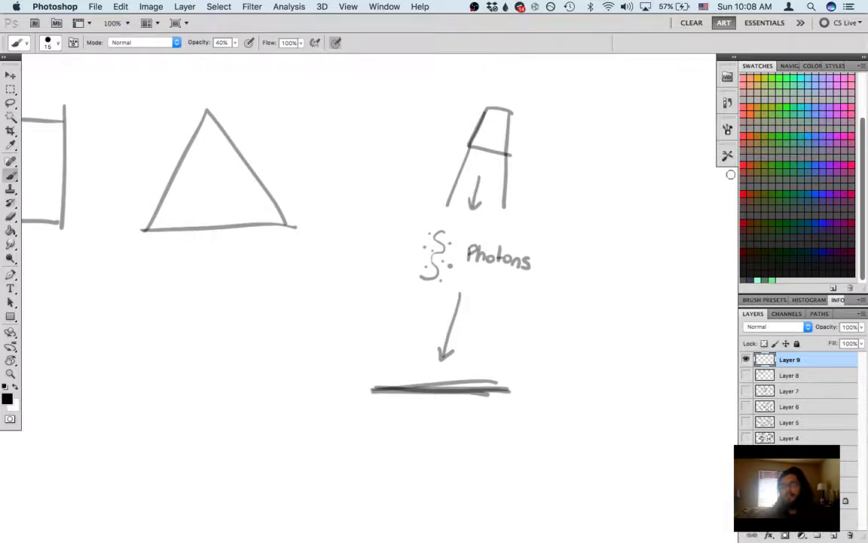
# Step: Paint slanted red, green, blue and orange light rays on both sides of the arrow above the surface
pyautogui.click(746, 163)
pyautogui.moveTo(427, 303); pyautogui.dragTo(413, 362)
pyautogui.click(787, 110)
pyautogui.moveTo(492, 303); pyautogui.dragTo(473, 355)
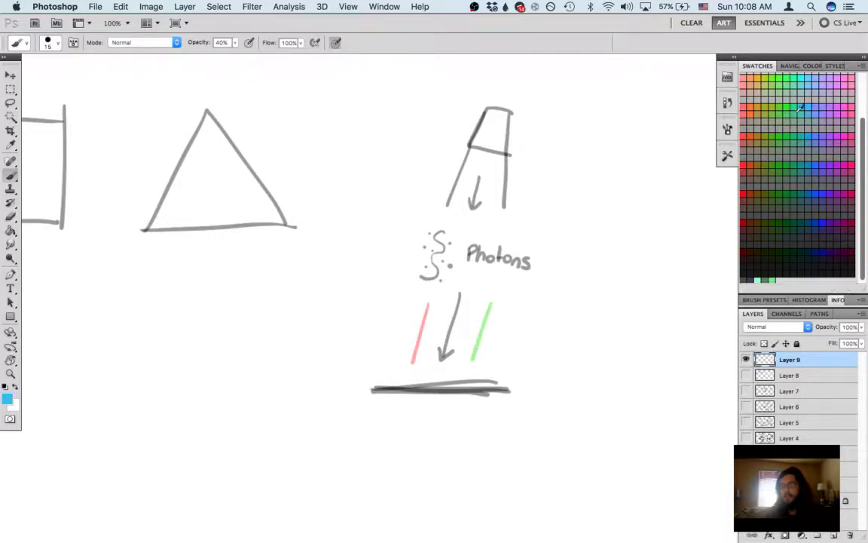
pyautogui.moveTo(505, 305); pyautogui.dragTo(483, 360)
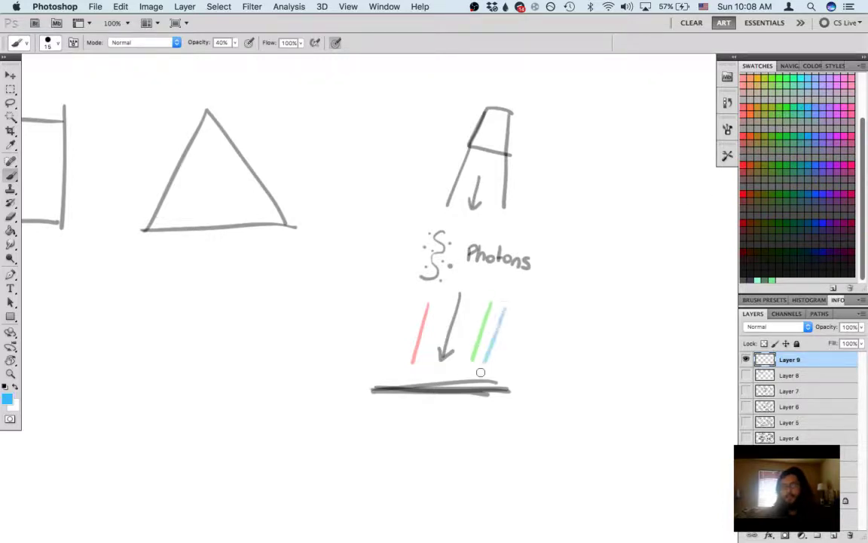
pyautogui.click(767, 77)
pyautogui.moveTo(443, 303)
pyautogui.mouseDown()
pyautogui.moveTo(424, 366)
pyautogui.moveTo(459, 308)
pyautogui.mouseUp()
# Step: Set the brush opacity to 100% and paint short orange, green and blue bars beneath the surface line as absorbed colours
pyautogui.moveTo(428, 351)
pyautogui.mouseDown()
pyautogui.moveTo(409, 351)
pyautogui.moveTo(453, 377)
pyautogui.moveTo(423, 388)
pyautogui.mouseUp()
pyautogui.press('super+z')
pyautogui.keyDown('alt'); pyautogui.click(495, 303); pyautogui.keyUp('alt')
pyautogui.press('super+z')
pyautogui.press('0')
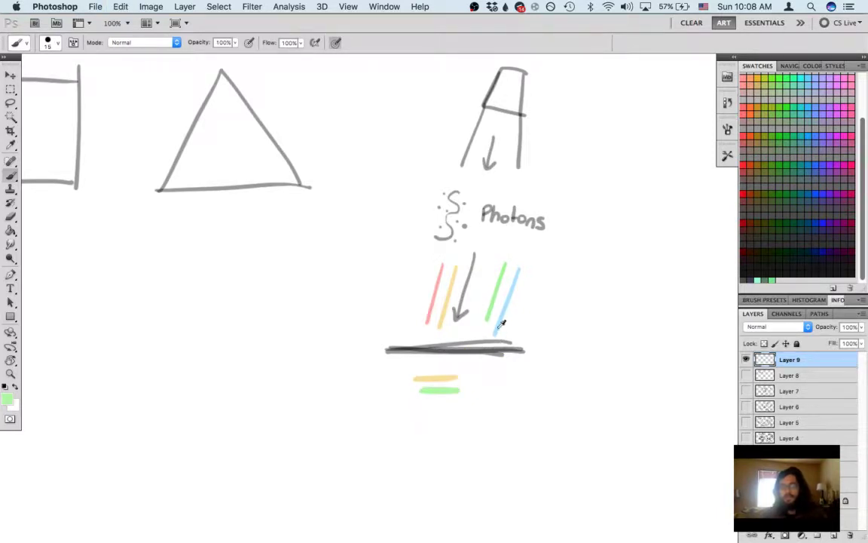
pyautogui.keyDown('alt'); pyautogui.click(499, 318); pyautogui.keyUp('alt')
pyautogui.moveTo(490, 367)
pyautogui.mouseDown()
pyautogui.moveTo(456, 366)
pyautogui.moveTo(489, 367)
pyautogui.moveTo(459, 365)
pyautogui.moveTo(489, 367)
pyautogui.mouseUp()
pyautogui.moveTo(486, 370); pyautogui.dragTo(510, 392)
# Step: Sample the red ray's colour and draw an arrow bouncing up and to the left off the surface
pyautogui.keyDown('alt'); pyautogui.click(453, 333); pyautogui.keyUp('alt')
pyautogui.keyDown('alt'); pyautogui.click(449, 337); pyautogui.keyUp('alt')
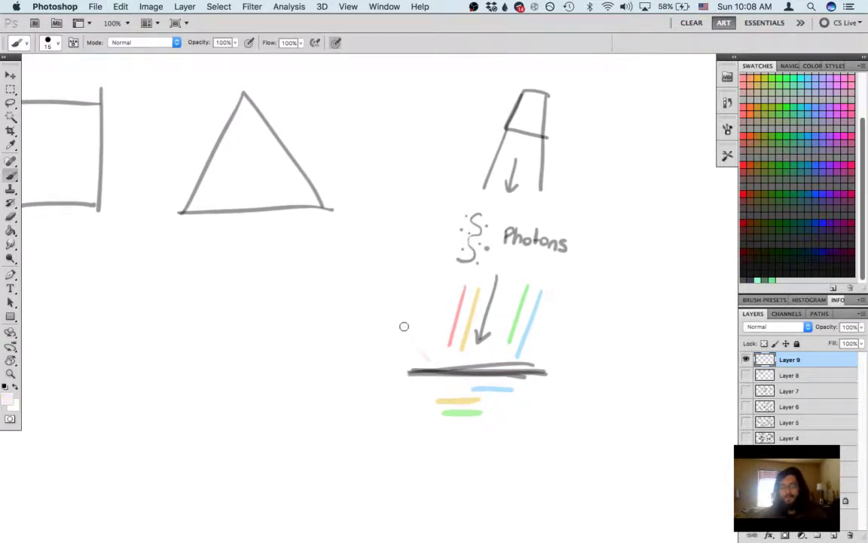
pyautogui.keyDown('alt'); pyautogui.click(451, 334); pyautogui.keyUp('alt')
pyautogui.moveTo(433, 360)
pyautogui.mouseDown()
pyautogui.moveTo(404, 315)
pyautogui.moveTo(392, 325)
pyautogui.moveTo(390, 310)
pyautogui.moveTo(412, 319)
pyautogui.mouseUp()
pyautogui.moveTo(405, 313); pyautogui.dragTo(459, 336)
# Step: Draw a pair of dark grey eyes with eyebrows between the triangle and the reflected red arrow
pyautogui.keyDown('alt'); pyautogui.click(486, 392); pyautogui.keyUp('alt')
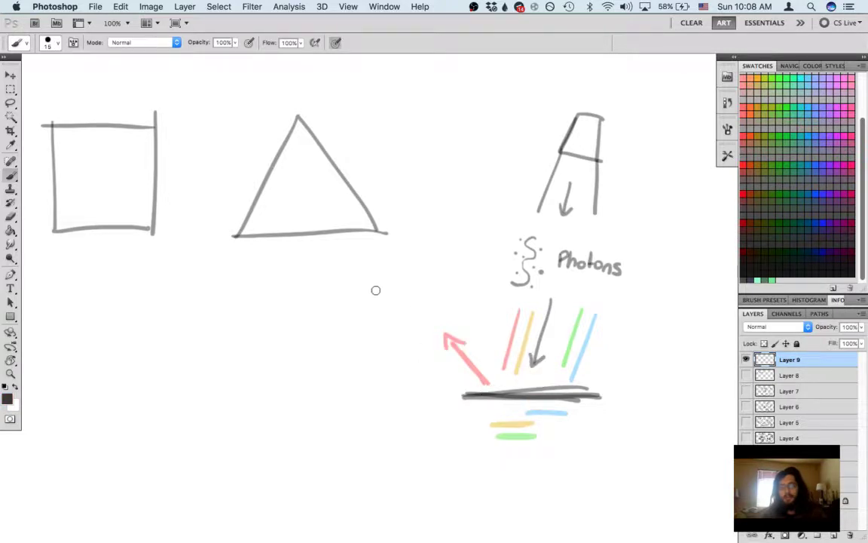
pyautogui.moveTo(375, 289); pyautogui.dragTo(395, 284)
pyautogui.moveTo(385, 286)
pyautogui.mouseDown()
pyautogui.moveTo(391, 312)
pyautogui.moveTo(381, 300)
pyautogui.moveTo(392, 306)
pyautogui.moveTo(401, 299)
pyautogui.moveTo(403, 291)
pyautogui.moveTo(386, 302)
pyautogui.moveTo(405, 264)
pyautogui.mouseUp()
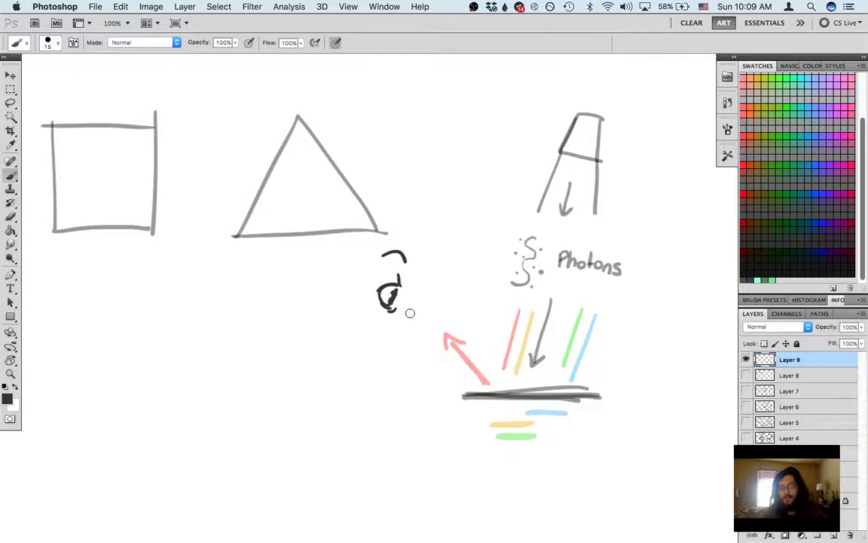
pyautogui.keyDown('alt'); pyautogui.click(468, 358); pyautogui.keyUp('alt')
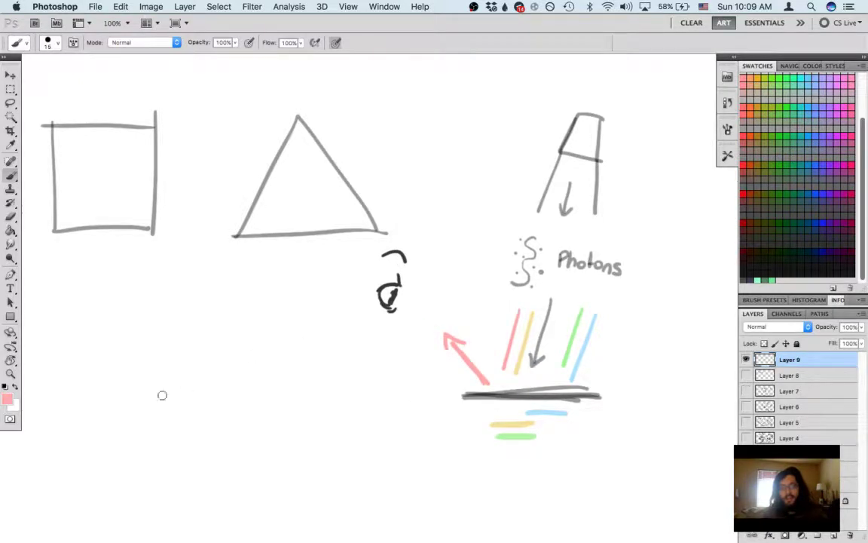
pyautogui.keyDown('alt'); pyautogui.click(397, 290); pyautogui.keyUp('alt')
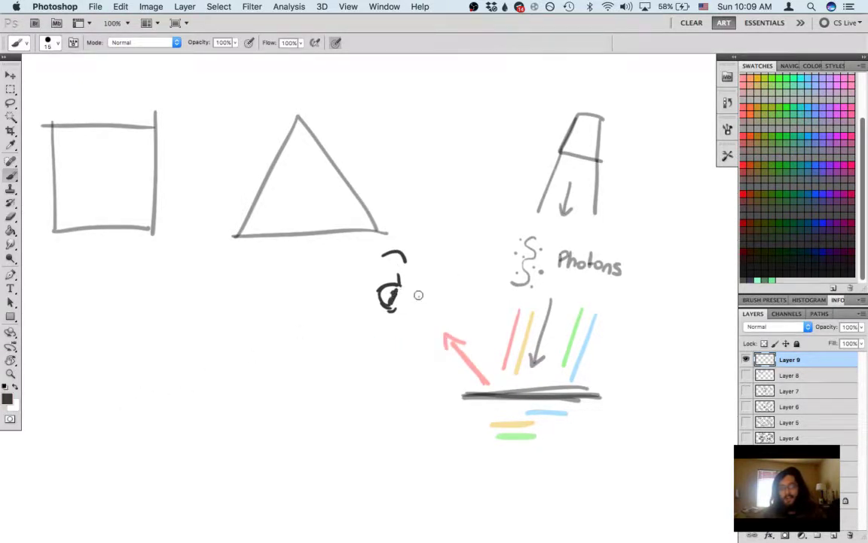
pyautogui.moveTo(418, 297); pyautogui.dragTo(445, 274)
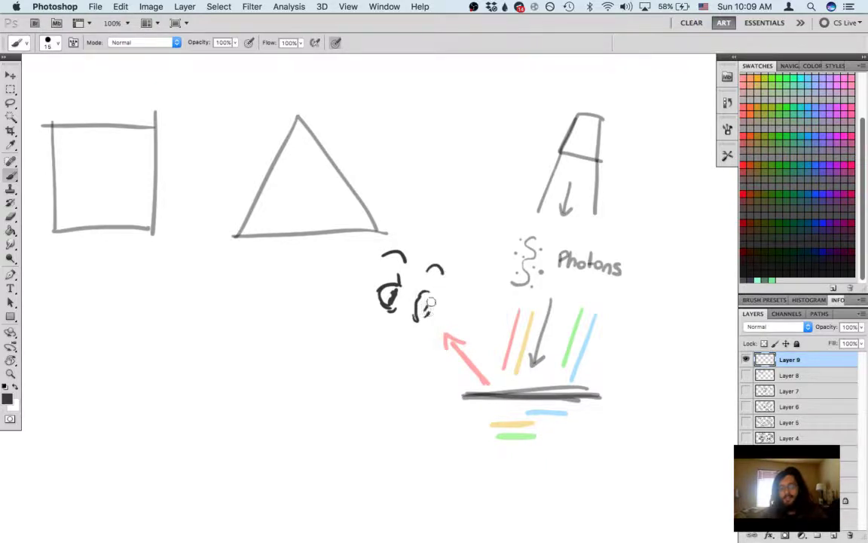
pyautogui.moveTo(433, 305); pyautogui.dragTo(455, 224)
# Step: Sample the red arrow's colour and dab it into the pupil of the right eye
pyautogui.keyDown('alt'); pyautogui.click(475, 268); pyautogui.keyUp('alt')
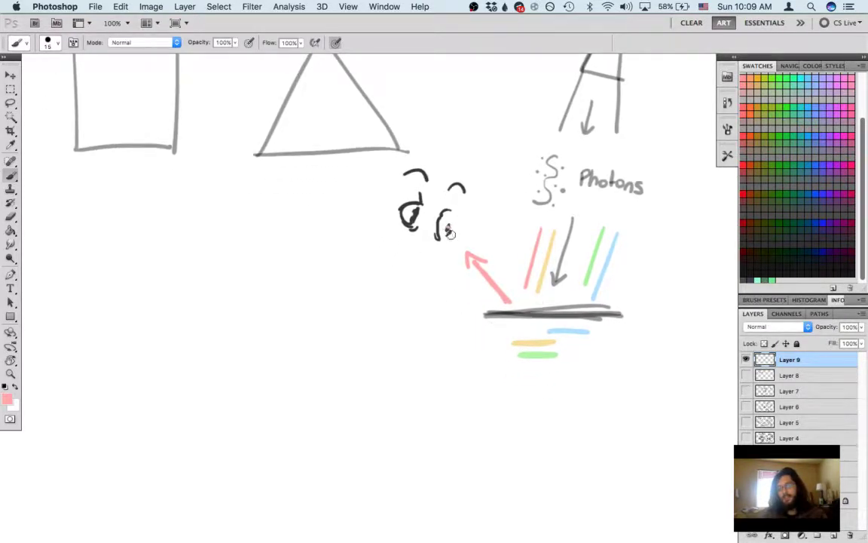
pyautogui.scroll(3, 459, 270)
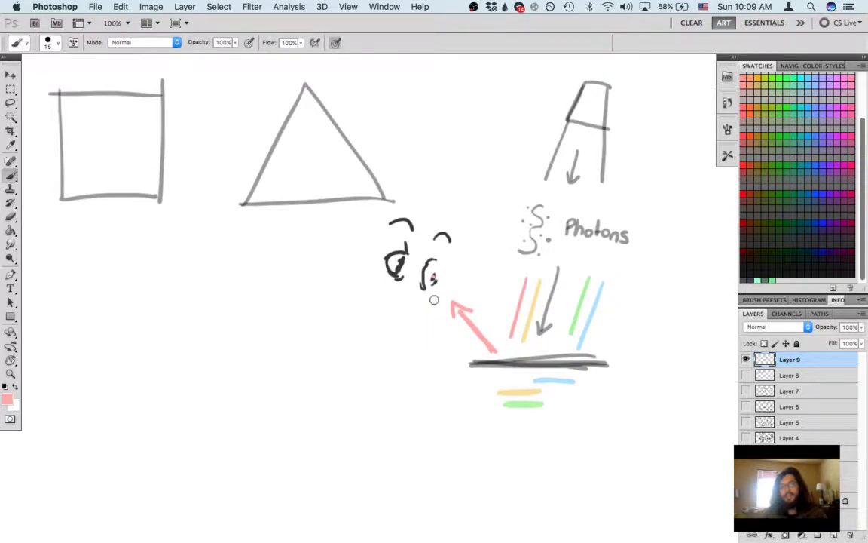
pyautogui.scroll(-3, 438, 321)
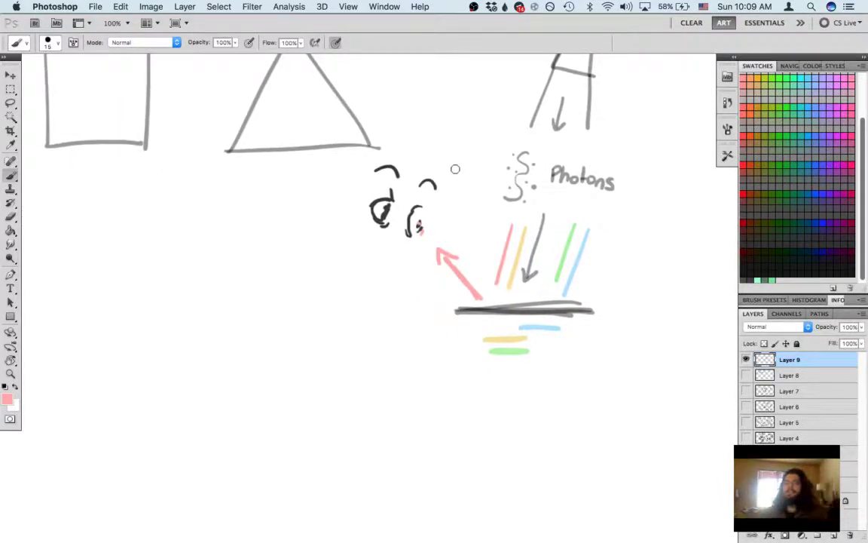
pyautogui.scroll(3, 461, 203)
# Step: Sample grey from the surface line and add a darker stroke over the small arrow beneath the lamp
pyautogui.keyDown('alt'); pyautogui.click(581, 387); pyautogui.keyUp('alt')
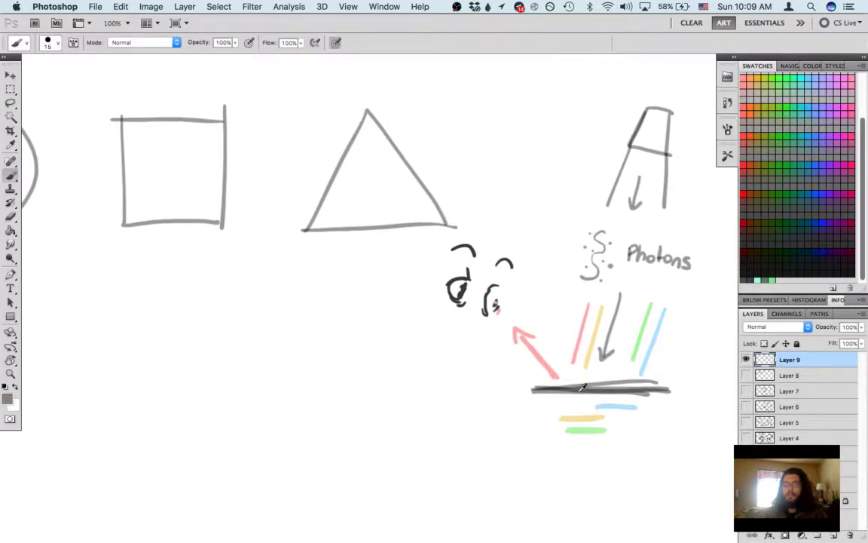
pyautogui.keyDown('alt'); pyautogui.click(581, 386); pyautogui.keyUp('alt')
pyautogui.hscroll(5, 490, 339)
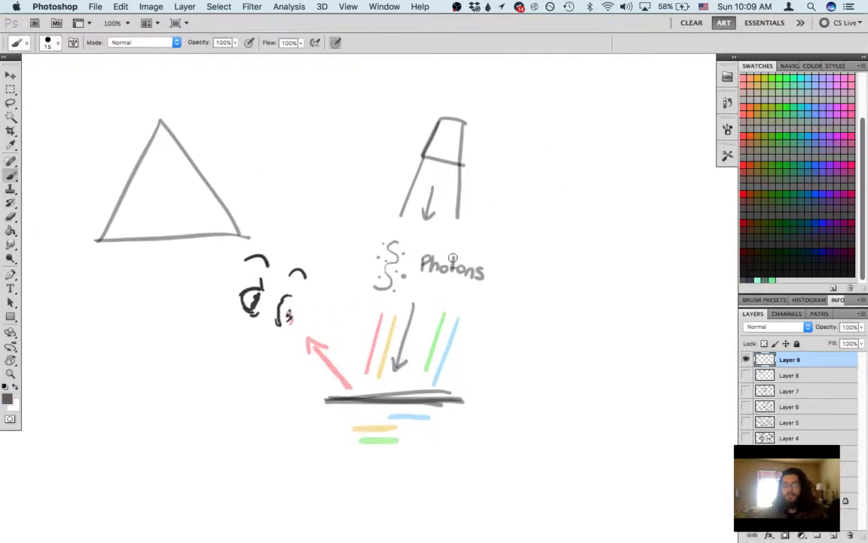
pyautogui.hscroll(-2, 444, 260)
pyautogui.scroll(1, 445, 260)
pyautogui.moveTo(448, 213); pyautogui.dragTo(442, 245)
pyautogui.moveTo(412, 337)
pyautogui.mouseDown()
pyautogui.moveTo(366, 310)
pyautogui.moveTo(357, 266)
pyautogui.mouseUp()
pyautogui.press('super+z')
pyautogui.moveTo(446, 344); pyautogui.dragTo(452, 344)
# Step: Place a light-source dot above the gap between square and triangle, with an arrow bouncing back near the triangle's left side
pyautogui.hscroll(-6, 452, 344)
pyautogui.scroll(3, 452, 345)
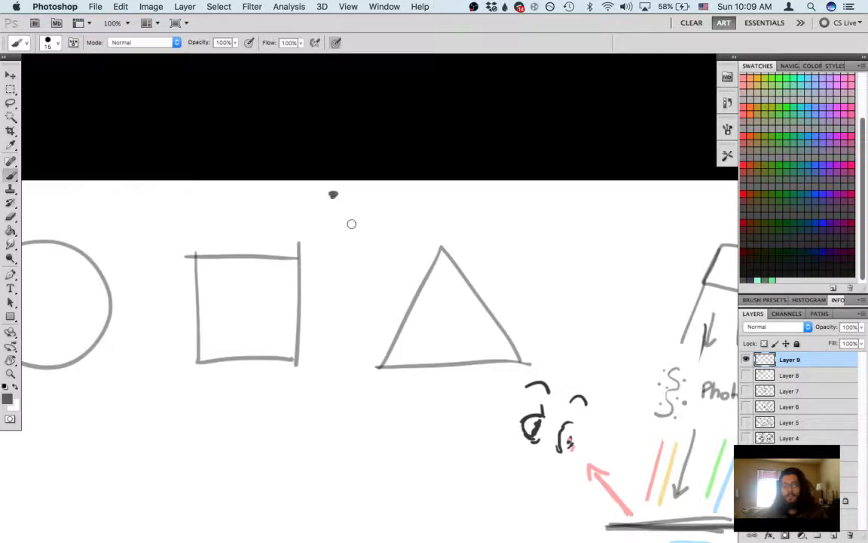
pyautogui.moveTo(342, 204)
pyautogui.mouseDown()
pyautogui.moveTo(395, 265)
pyautogui.moveTo(357, 280)
pyautogui.moveTo(398, 268)
pyautogui.moveTo(364, 287)
pyautogui.mouseUp()
pyautogui.press('super+z')
# Step: Place a light-source dot above the circle and draw two arrows from it to the circle's upper-left and upper-right edges
pyautogui.hscroll(-6, 458, 340)
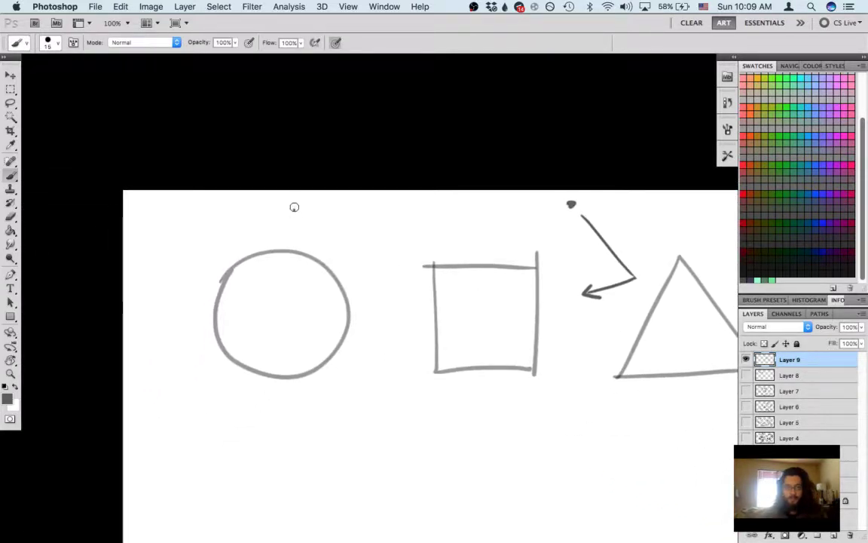
pyautogui.keyDown('shift'); pyautogui.click(225, 261); pyautogui.keyUp('shift')
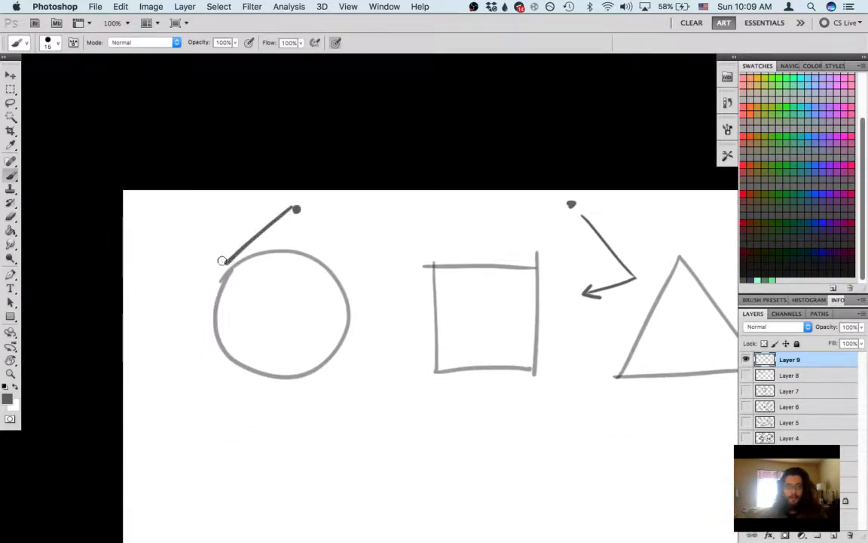
pyautogui.moveTo(222, 256); pyautogui.dragTo(235, 265)
pyautogui.moveTo(297, 210)
pyautogui.mouseDown()
pyautogui.moveTo(334, 258)
pyautogui.moveTo(343, 250)
pyautogui.moveTo(335, 263)
pyautogui.moveTo(338, 248)
pyautogui.mouseUp()
pyautogui.press('e')
pyautogui.press('b')
pyautogui.hscroll(5, 325, 264)
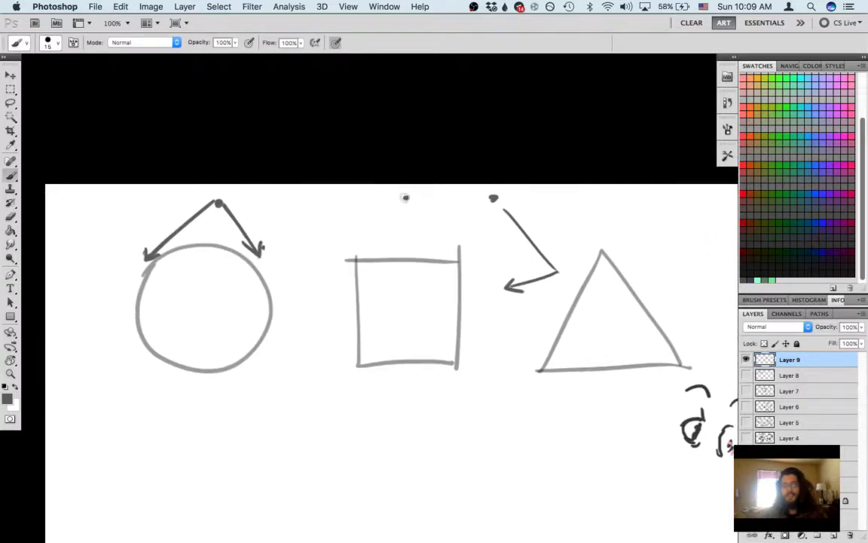
pyautogui.moveTo(406, 197)
pyautogui.mouseDown()
pyautogui.moveTo(365, 255)
pyautogui.moveTo(444, 239)
pyautogui.mouseUp()
pyautogui.moveTo(405, 197); pyautogui.dragTo(406, 241)
pyautogui.hotkey('ctrl', 'alt', 'z')
pyautogui.hotkey('ctrl', 'alt', 'z')
pyautogui.hotkey('ctrl', 'alt', 'z')
# Step: Place a light-source dot below and left of the square, with two spreading lines and an arrow to its lower-left corner
pyautogui.moveTo(302, 395); pyautogui.dragTo(336, 323)
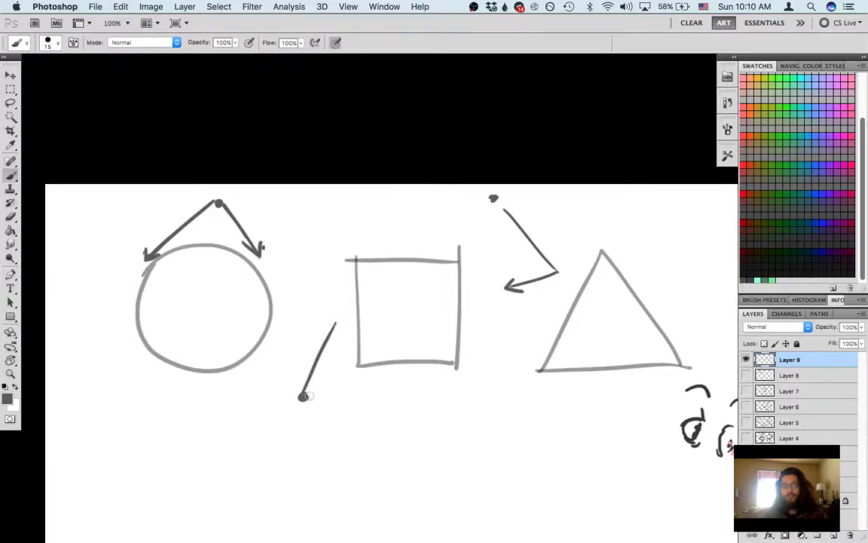
pyautogui.moveTo(303, 396)
pyautogui.mouseDown()
pyautogui.moveTo(350, 357)
pyautogui.moveTo(373, 394)
pyautogui.mouseUp()
pyautogui.moveTo(349, 353); pyautogui.dragTo(352, 364)
pyautogui.moveTo(465, 422)
pyautogui.mouseDown()
pyautogui.moveTo(270, 370)
pyautogui.moveTo(353, 394)
pyautogui.mouseUp()
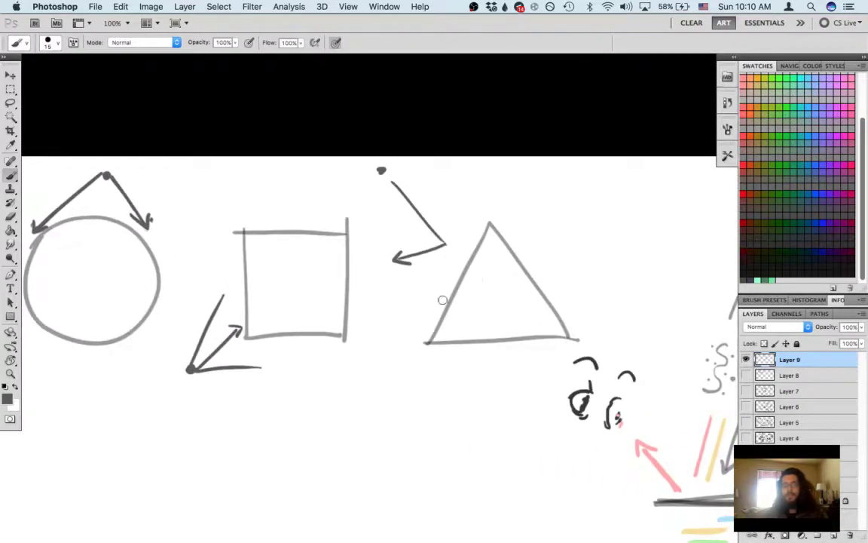
# Step: Circle a point on the triangle's left edge and mark its apex and lower-left corner
pyautogui.hscroll(6, 434, 285)
pyautogui.scroll(1, 434, 285)
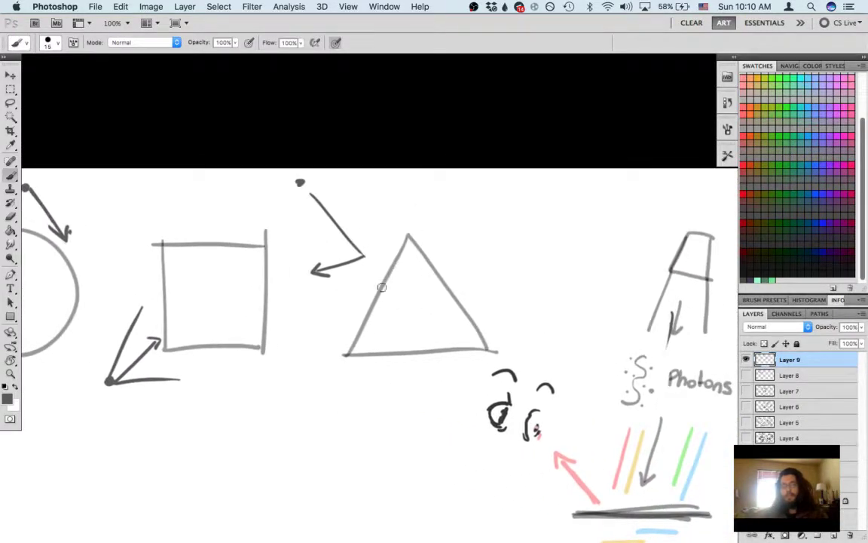
pyautogui.moveTo(382, 278)
pyautogui.mouseDown()
pyautogui.moveTo(399, 287)
pyautogui.moveTo(371, 272)
pyautogui.mouseUp()
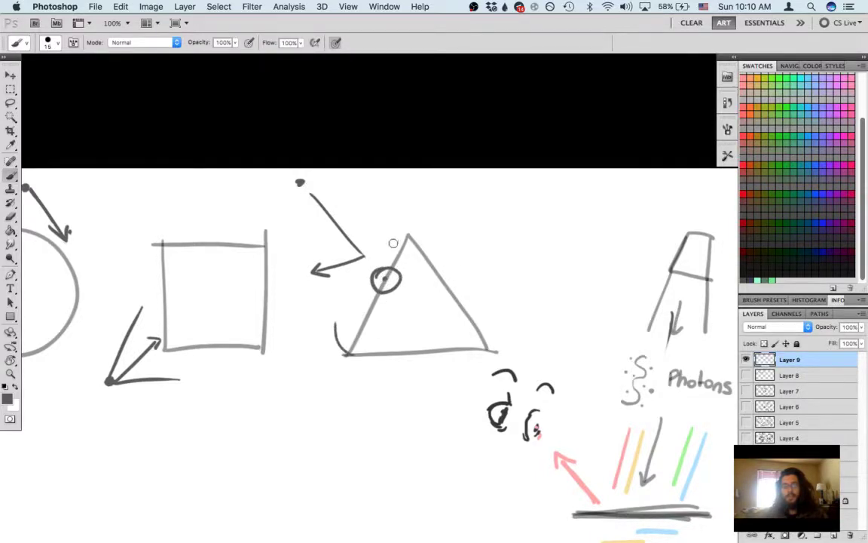
pyautogui.press('z')
pyautogui.press('b')
# Step: Draw a pyramid with hidden base edges between the triangle and the lamp, with a light-source dot above and left of it
pyautogui.hscroll(5, 407, 241)
pyautogui.moveTo(427, 229)
pyautogui.mouseDown()
pyautogui.moveTo(394, 299)
pyautogui.moveTo(461, 299)
pyautogui.mouseUp()
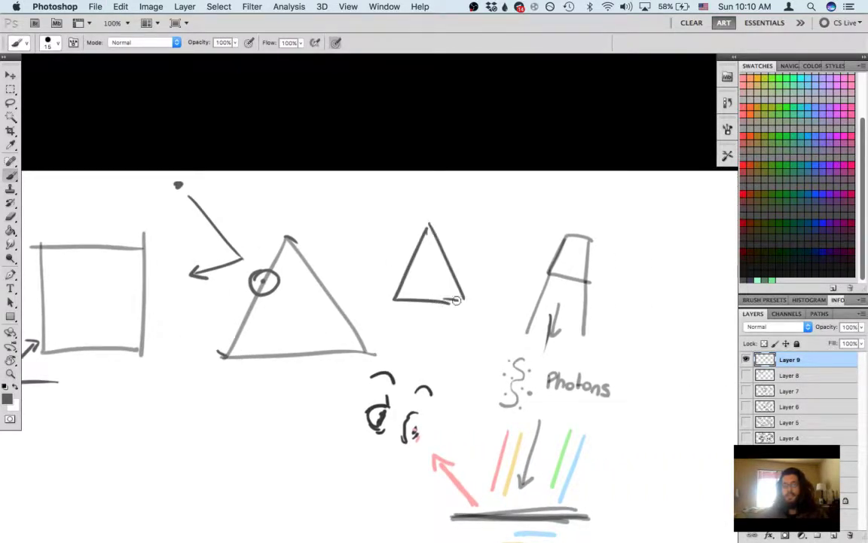
pyautogui.click(349, 190)
pyautogui.moveTo(430, 225)
pyautogui.mouseDown()
pyautogui.moveTo(481, 265)
pyautogui.moveTo(453, 308)
pyautogui.mouseUp()
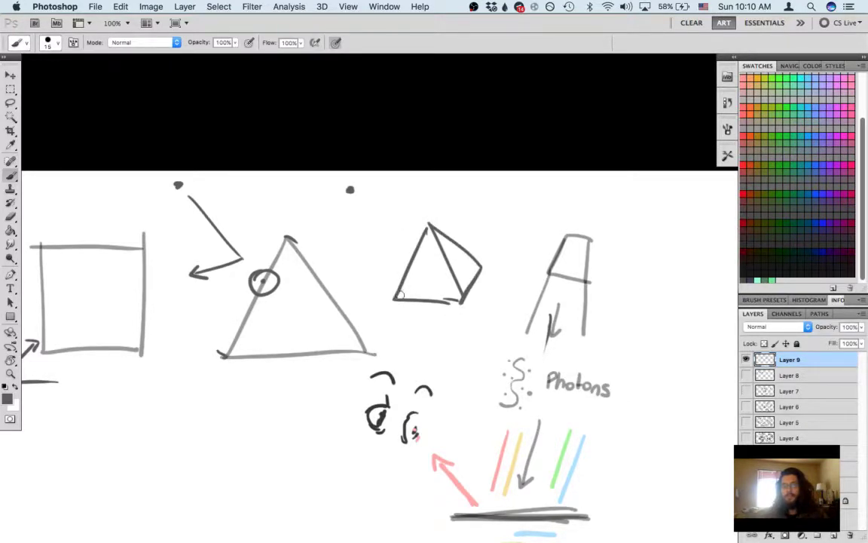
pyautogui.moveTo(394, 298)
pyautogui.mouseDown()
pyautogui.moveTo(427, 262)
pyautogui.moveTo(462, 266)
pyautogui.mouseUp()
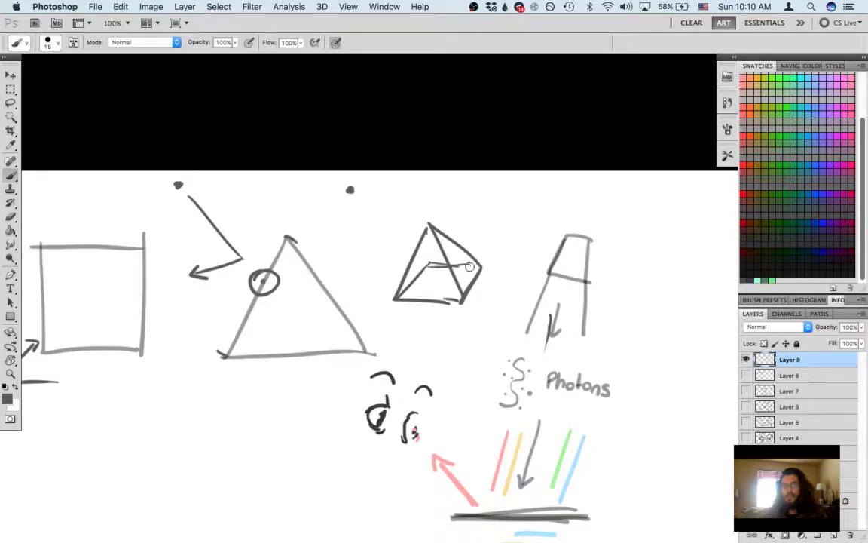
# Step: Erase the small pyramid's hidden base edges, then circle a point on its front-right edge with a line crossing each face
pyautogui.hscroll(2, 426, 266)
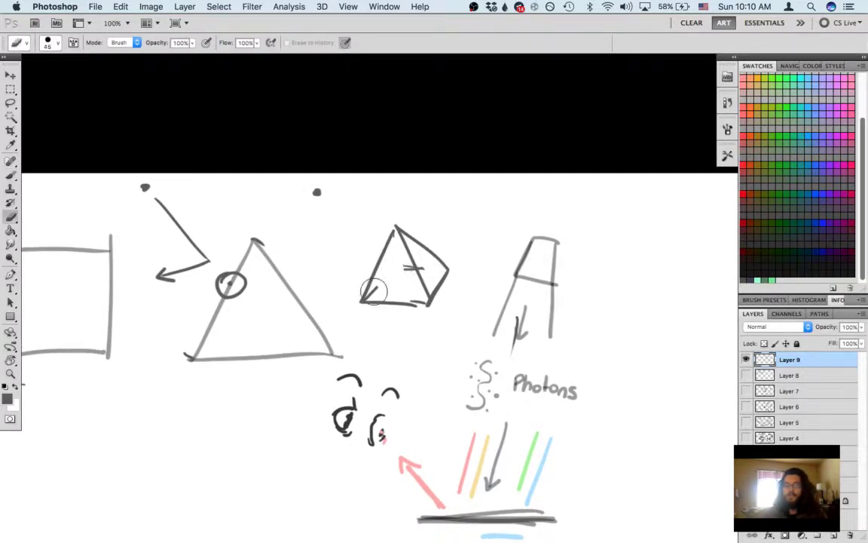
pyautogui.press('b')
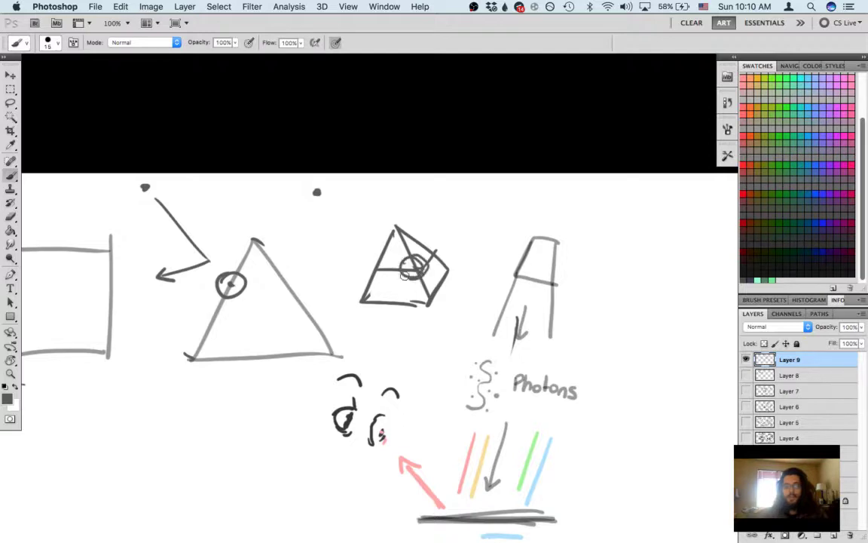
pyautogui.press('e')
pyautogui.press('b')
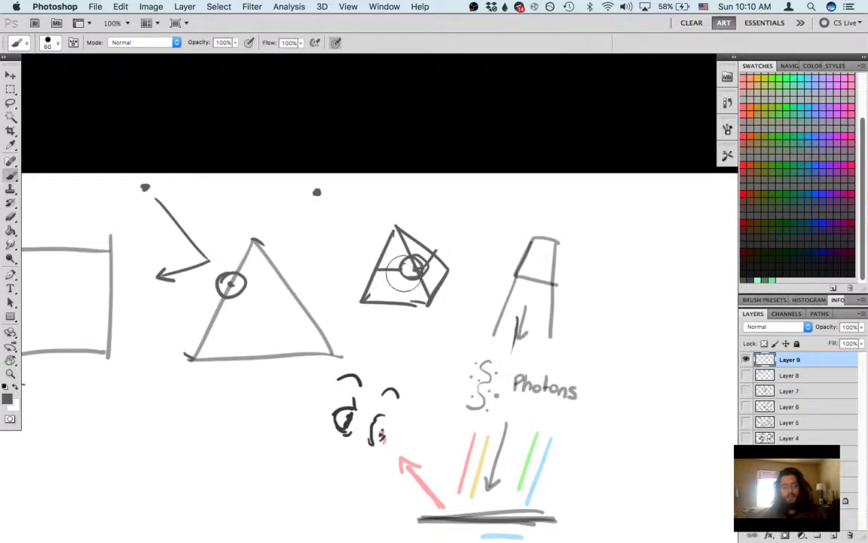
# Step: Shade the small pyramid's faces gray at 20% brush opacity and erase the inside of the circled point to white
pyautogui.press('2')
pyautogui.moveTo(403, 268)
pyautogui.mouseDown()
pyautogui.moveTo(379, 285)
pyautogui.moveTo(424, 296)
pyautogui.moveTo(411, 283)
pyautogui.moveTo(371, 297)
pyautogui.moveTo(395, 239)
pyautogui.moveTo(406, 286)
pyautogui.moveTo(433, 262)
pyautogui.mouseUp()
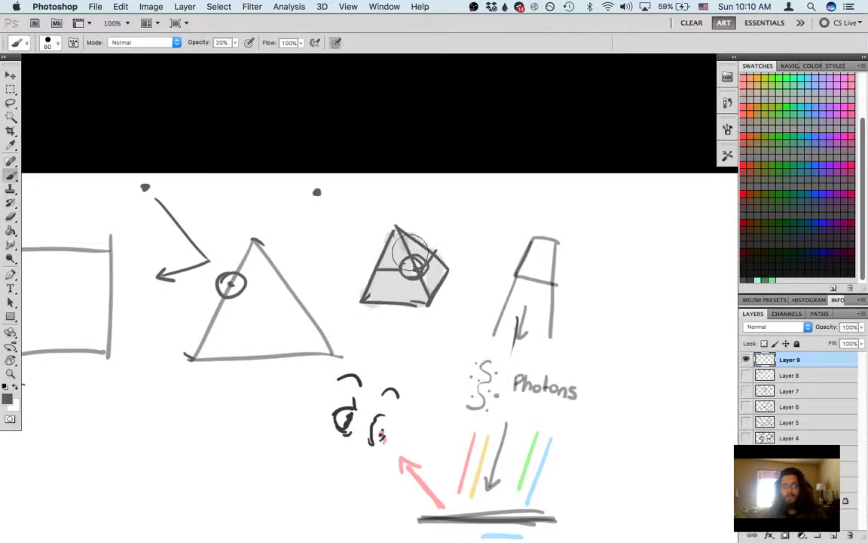
pyautogui.press('e')
pyautogui.press('b')
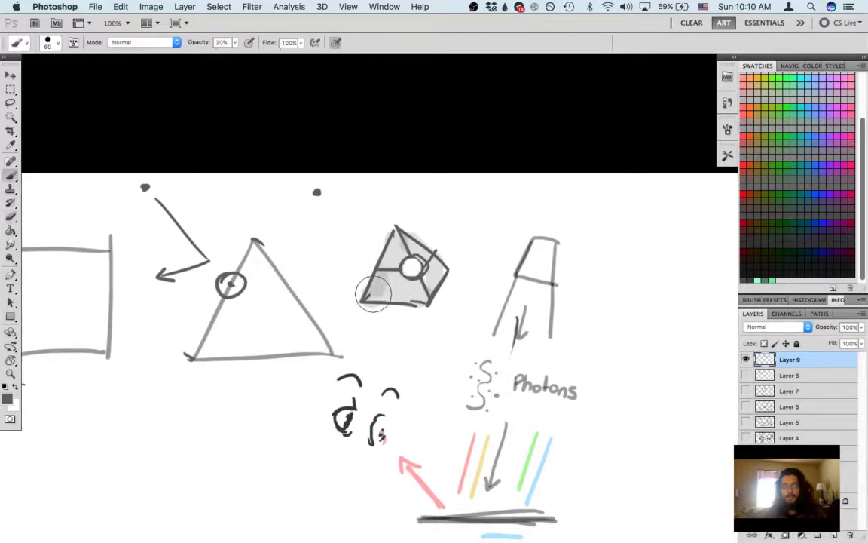
# Step: Darken the small pyramid's faces towards their outer edges and erase shading that spills below the base
pyautogui.moveTo(388, 249)
pyautogui.mouseDown()
pyautogui.moveTo(429, 253)
pyautogui.moveTo(441, 272)
pyautogui.moveTo(428, 291)
pyautogui.moveTo(388, 285)
pyautogui.moveTo(378, 298)
pyautogui.moveTo(373, 292)
pyautogui.moveTo(428, 301)
pyautogui.moveTo(383, 267)
pyautogui.moveTo(399, 237)
pyautogui.mouseUp()
pyautogui.press('space')
pyautogui.moveTo(389, 280); pyautogui.dragTo(425, 312)
pyautogui.press('e')
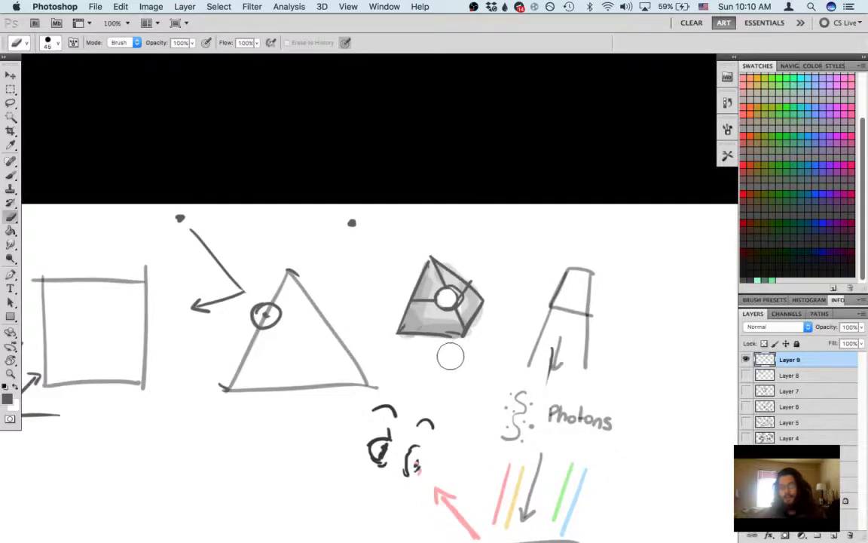
pyautogui.moveTo(448, 354)
pyautogui.mouseDown()
pyautogui.moveTo(411, 345)
pyautogui.moveTo(424, 332)
pyautogui.moveTo(425, 341)
pyautogui.mouseUp()
# Step: Draw a vertical line from the triangle's apex down through its base with a size 10 brush at 100% opacity
pyautogui.press('b')
pyautogui.press('[')
pyautogui.press('[')
pyautogui.press('[')
pyautogui.press('0')
pyautogui.press('[')
pyautogui.press('[')
pyautogui.moveTo(273, 259); pyautogui.dragTo(273, 369)
pyautogui.press('super+z')
pyautogui.moveTo(273, 258); pyautogui.dragTo(275, 386)
# Step: Fill the triangle's right half with gray using a size 50 brush at 50% opacity
pyautogui.moveTo(260, 233); pyautogui.dragTo(318, 266)
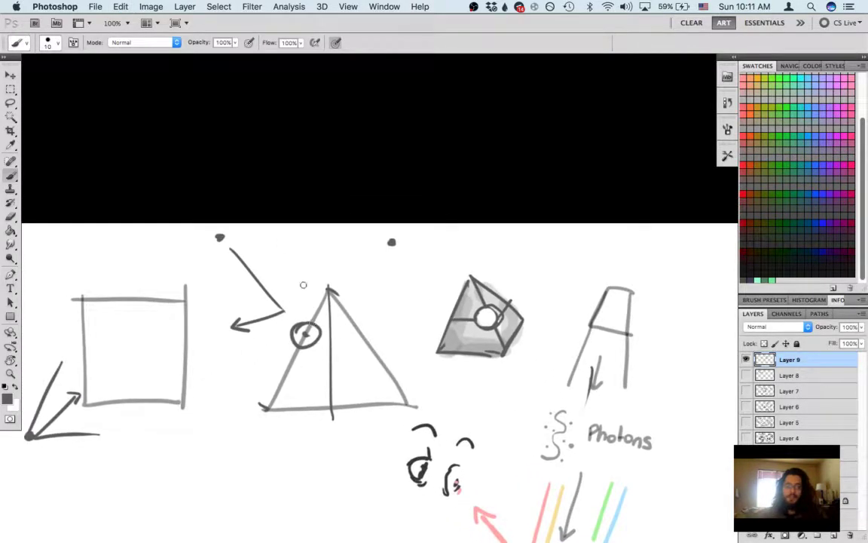
pyautogui.moveTo(280, 387); pyautogui.dragTo(303, 282)
pyautogui.moveTo(304, 229); pyautogui.dragTo(347, 240)
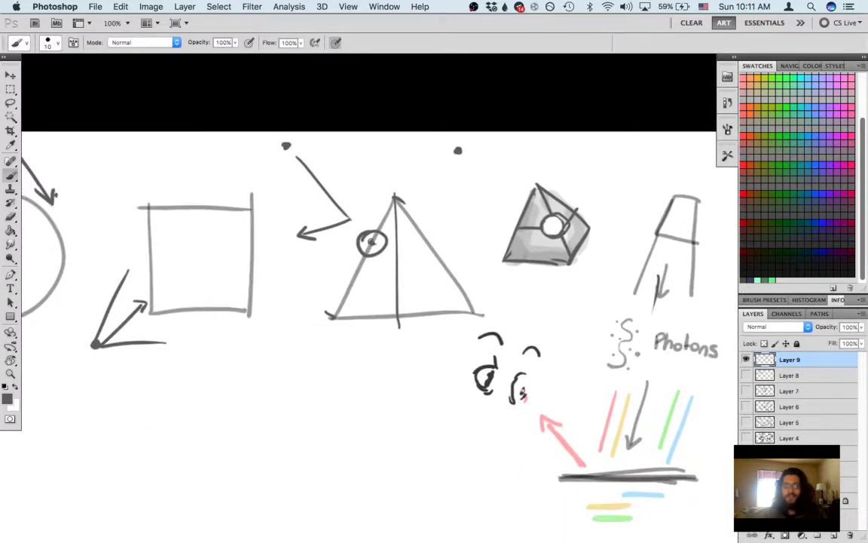
pyautogui.scroll(3, 376, 255)
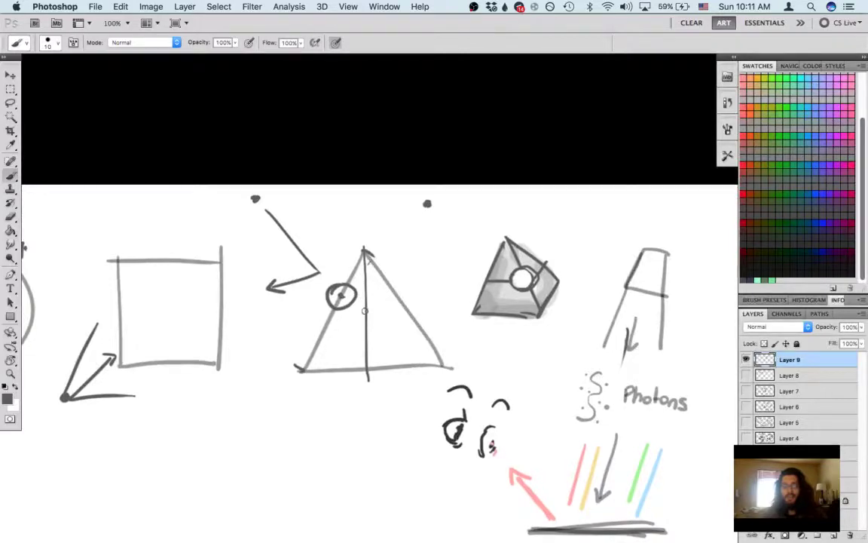
pyautogui.press(']')
pyautogui.press(']')
pyautogui.press(']')
pyautogui.press(']')
pyautogui.press(']')
pyautogui.press('5')
pyautogui.moveTo(378, 356)
pyautogui.mouseDown()
pyautogui.moveTo(370, 261)
pyautogui.moveTo(385, 359)
pyautogui.moveTo(415, 353)
pyautogui.moveTo(398, 348)
pyautogui.moveTo(386, 304)
pyautogui.moveTo(415, 347)
pyautogui.moveTo(393, 304)
pyautogui.moveTo(437, 361)
pyautogui.mouseUp()
# Step: Extend the light ray through the circled point to an arrowhead past the triangle's lower-right corner, using a size 15 brush at 100% opacity
pyautogui.scroll(5, 343, 256)
pyautogui.hscroll(-4, 343, 256)
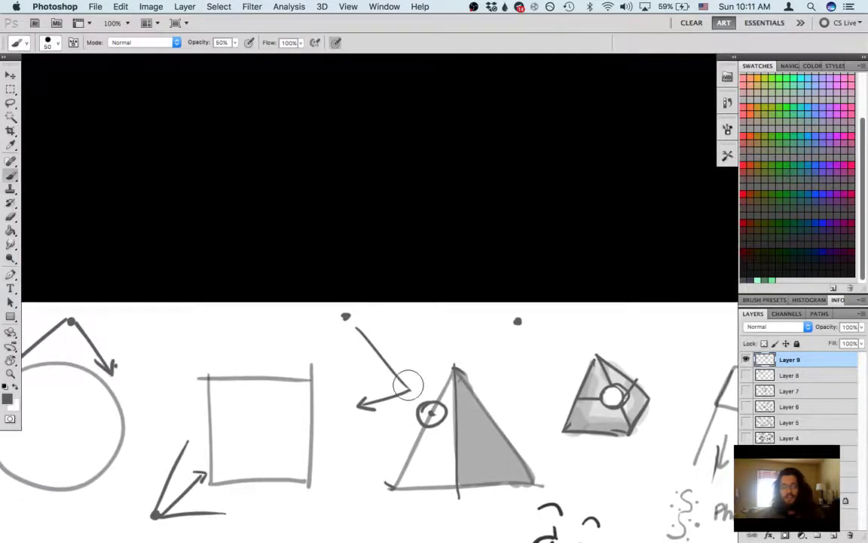
pyautogui.press('[')
pyautogui.press('[')
pyautogui.press('[')
pyautogui.press('[')
pyautogui.press('[')
pyautogui.press('[')
pyautogui.press('[')
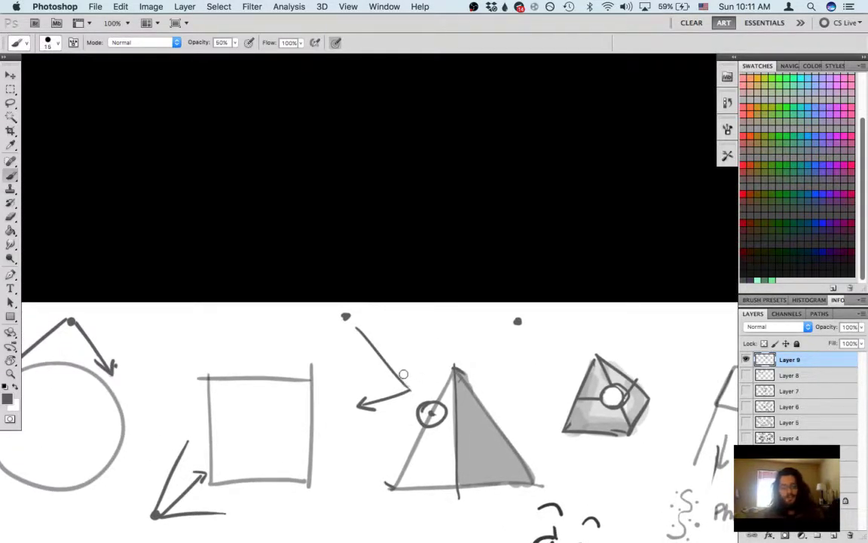
pyautogui.press('0')
pyautogui.moveTo(436, 379); pyautogui.dragTo(318, 240)
pyautogui.moveTo(378, 298)
pyautogui.mouseDown()
pyautogui.moveTo(434, 264)
pyautogui.moveTo(420, 239)
pyautogui.moveTo(462, 293)
pyautogui.moveTo(449, 243)
pyautogui.moveTo(443, 290)
pyautogui.moveTo(465, 291)
pyautogui.moveTo(475, 277)
pyautogui.moveTo(457, 274)
pyautogui.moveTo(443, 325)
pyautogui.mouseUp()
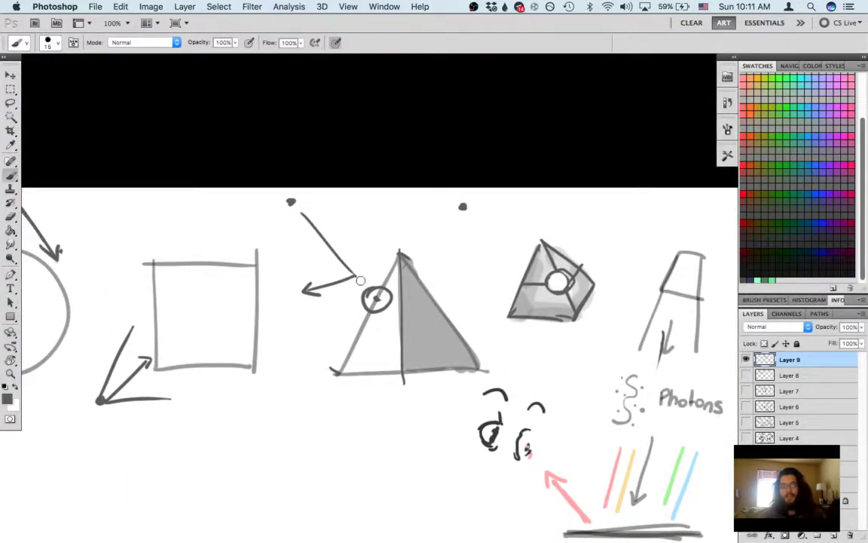
pyautogui.moveTo(319, 248)
pyautogui.mouseDown()
pyautogui.moveTo(464, 385)
pyautogui.moveTo(468, 372)
pyautogui.moveTo(429, 368)
pyautogui.moveTo(436, 351)
pyautogui.mouseUp()
# Step: Lighten the triangle's lower-right corner with a light gray sampled from the small pyramid, at 50% brush opacity
pyautogui.keyDown('alt'); pyautogui.click(545, 300); pyautogui.keyUp('alt')
pyautogui.press('super+z')
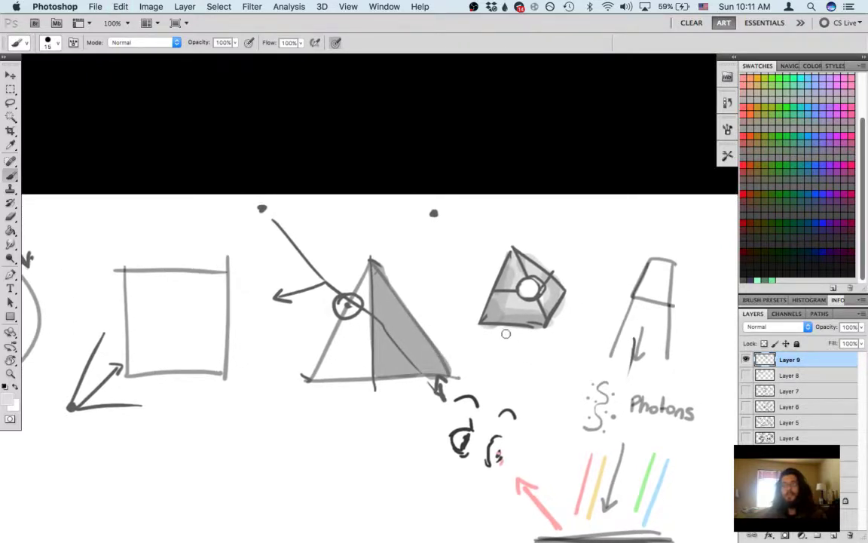
pyautogui.moveTo(404, 371); pyautogui.dragTo(427, 374)
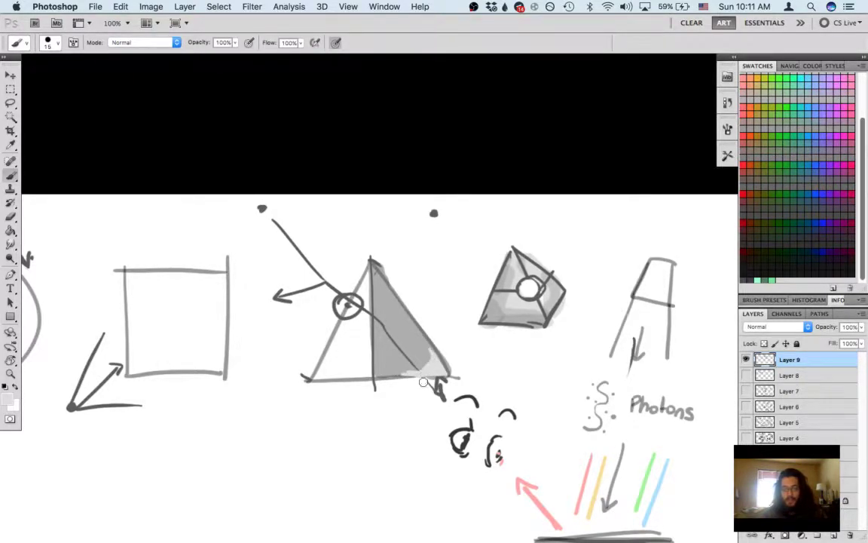
pyautogui.hscroll(-3, 422, 382)
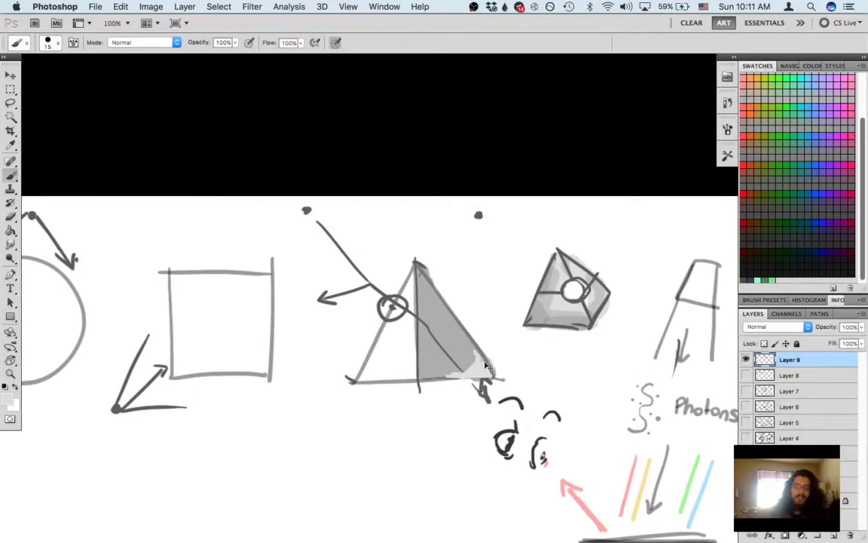
pyautogui.press('alt+super+z')
pyautogui.press('alt+super+z')
pyautogui.press('alt+super+z')
pyautogui.press('super+alt+z')
pyautogui.press('5')
pyautogui.moveTo(488, 369)
pyautogui.mouseDown()
pyautogui.moveTo(470, 377)
pyautogui.moveTo(481, 375)
pyautogui.moveTo(464, 364)
pyautogui.moveTo(550, 377)
pyautogui.mouseUp()
pyautogui.keyDown('alt'); pyautogui.click(517, 370); pyautogui.keyUp('alt')
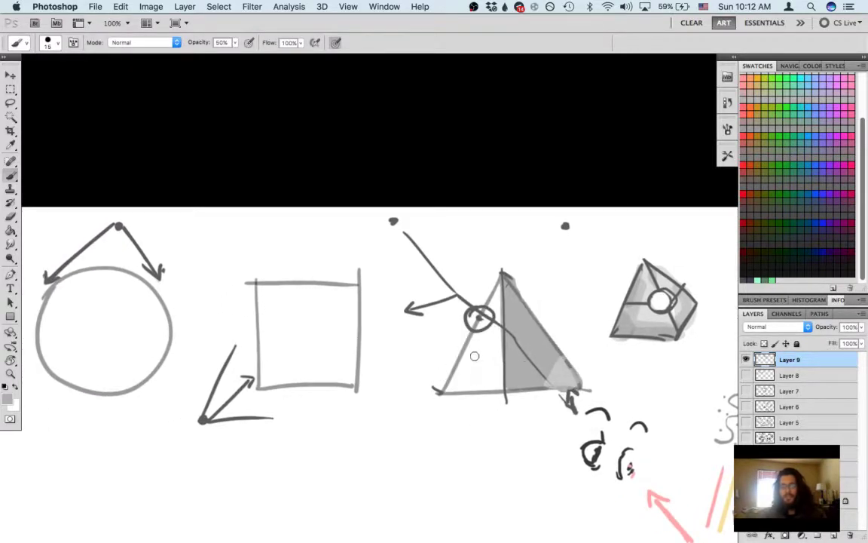
# Step: Draw a black arrow from the light-source dot to the triangle's center line at 100% opacity and letter "LIGHT" below the left face
pyautogui.press('0')
pyautogui.moveTo(482, 317); pyautogui.dragTo(478, 314)
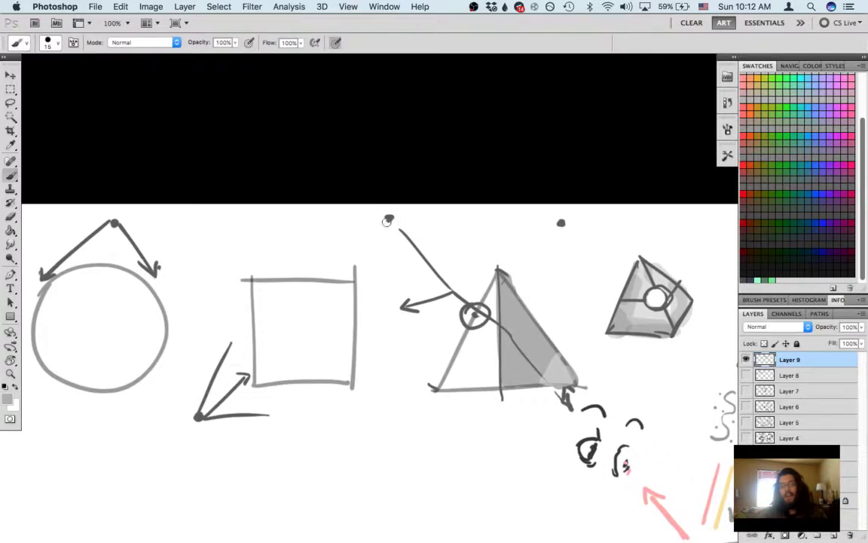
pyautogui.keyDown('shift'); pyautogui.click(473, 299); pyautogui.keyUp('shift')
pyautogui.press('super+z')
pyautogui.hscroll(3, 422, 263)
pyautogui.scroll(1, 422, 264)
pyautogui.moveTo(344, 241); pyautogui.dragTo(432, 310)
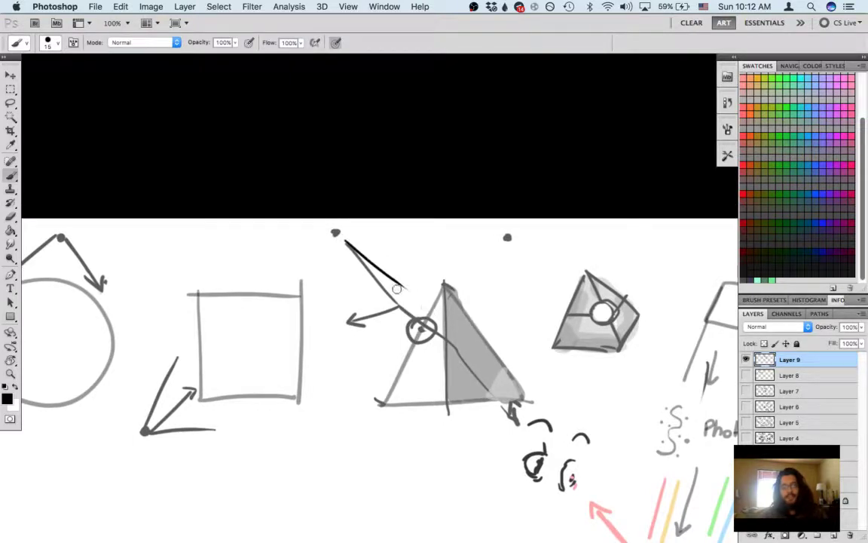
pyautogui.moveTo(345, 242); pyautogui.dragTo(438, 312)
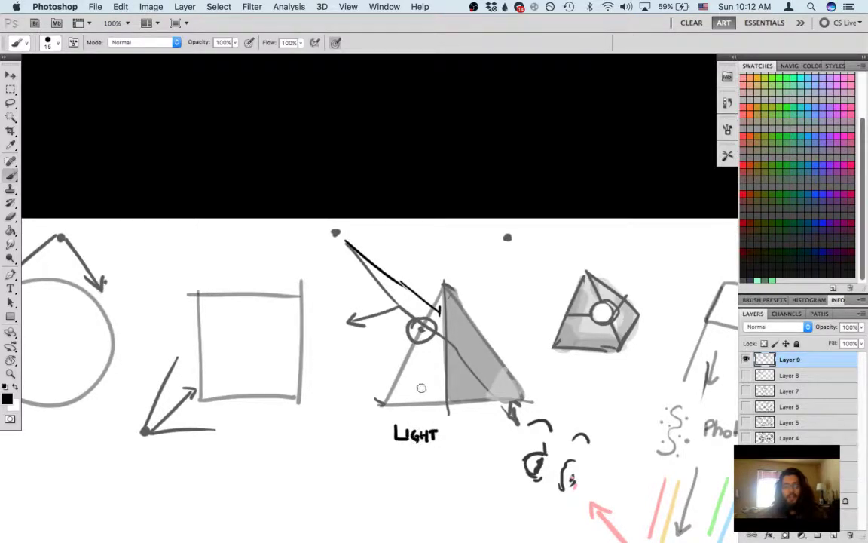
# Step: Shade the lower part of the triangle's left face light gray at 10% brush opacity, leaving its upper part white
pyautogui.press('1')
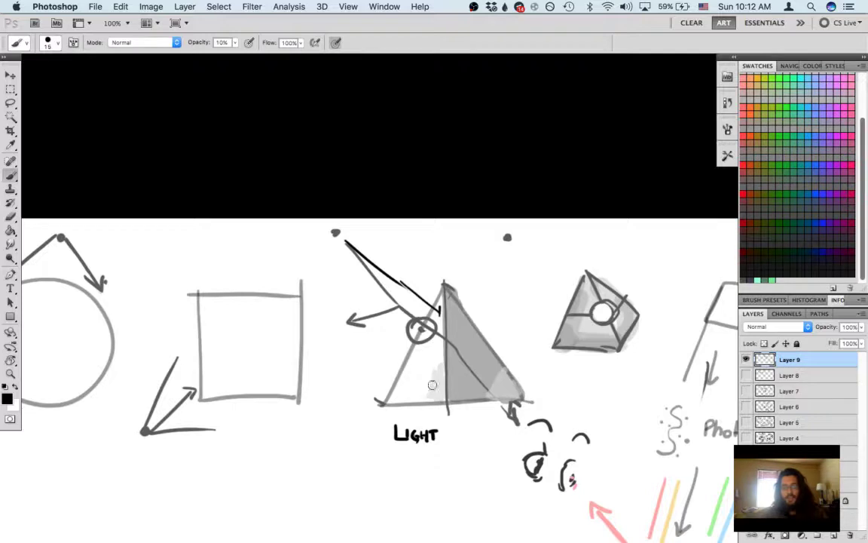
pyautogui.moveTo(437, 381)
pyautogui.mouseDown()
pyautogui.moveTo(410, 398)
pyautogui.moveTo(407, 381)
pyautogui.moveTo(398, 382)
pyautogui.mouseUp()
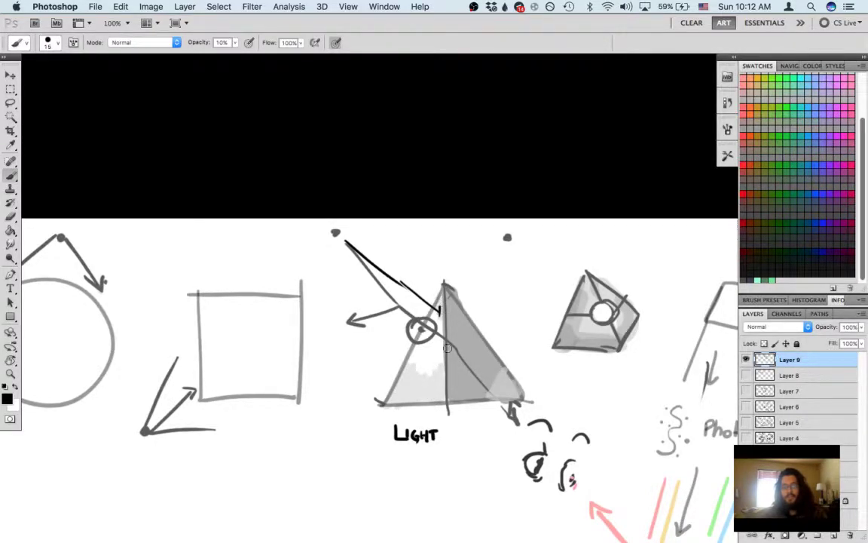
pyautogui.moveTo(475, 386); pyautogui.dragTo(455, 366)
# Step: Draw a faint arrow from the LIGHT label up into the left face and darken the right face with 10% opacity strokes
pyautogui.scroll(-3, 455, 365)
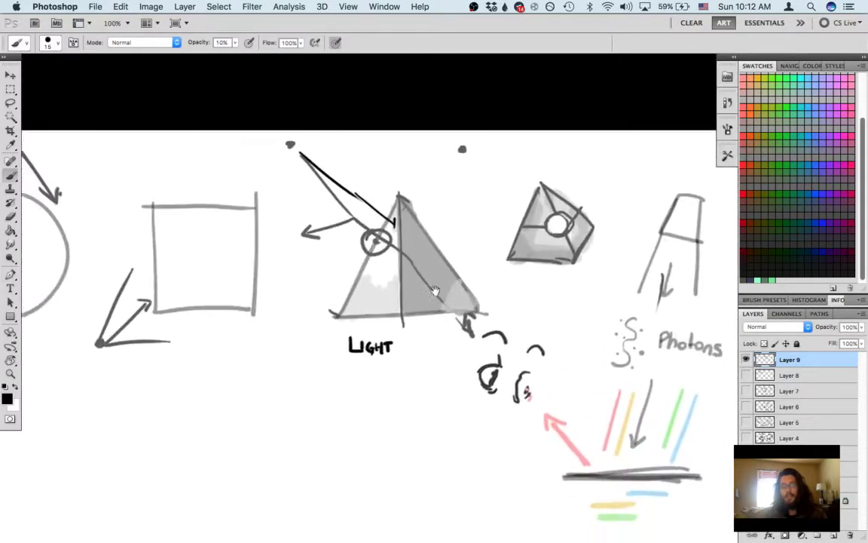
pyautogui.moveTo(437, 290); pyautogui.dragTo(436, 269)
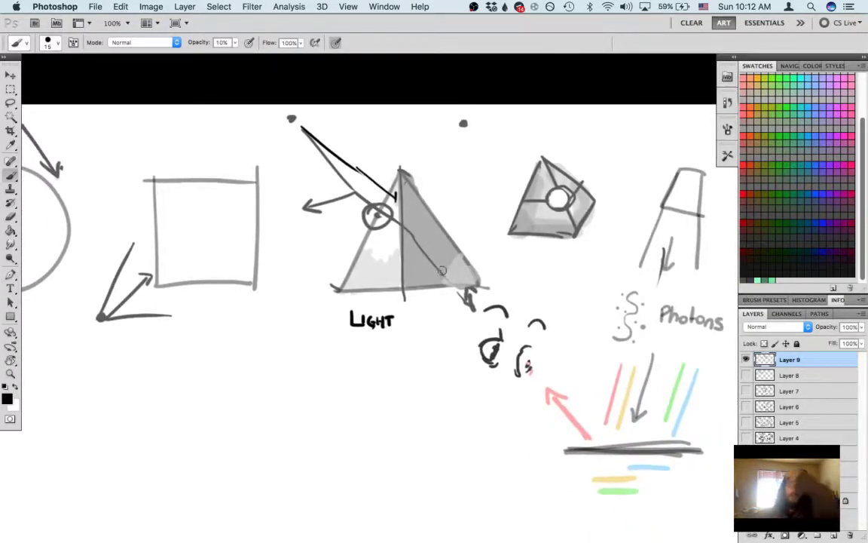
pyautogui.scroll(3, 407, 309)
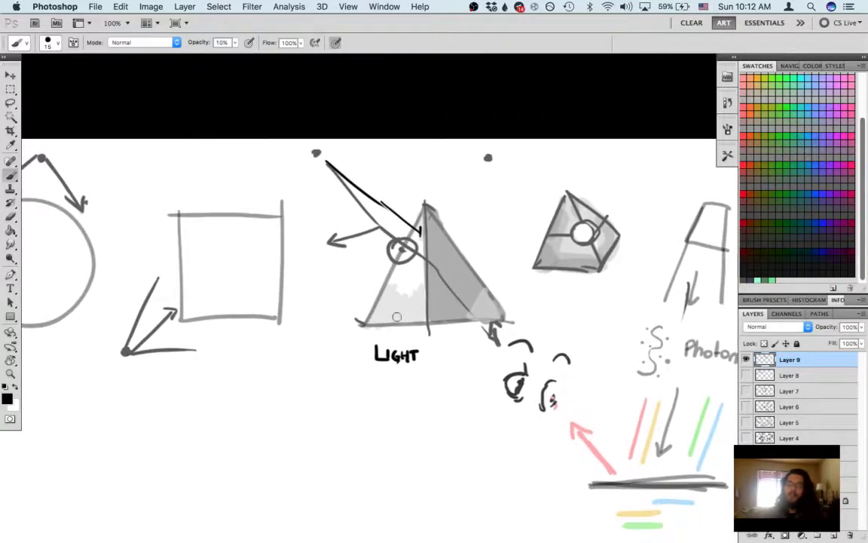
pyautogui.moveTo(390, 315); pyautogui.dragTo(360, 309)
pyautogui.hscroll(3, 414, 329)
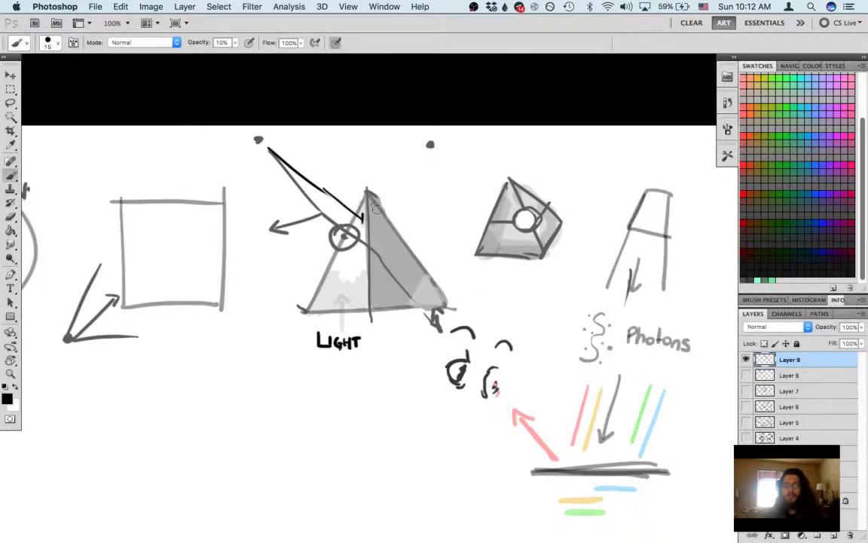
pyautogui.moveTo(375, 206)
pyautogui.mouseDown()
pyautogui.moveTo(390, 237)
pyautogui.moveTo(401, 300)
pyautogui.mouseUp()
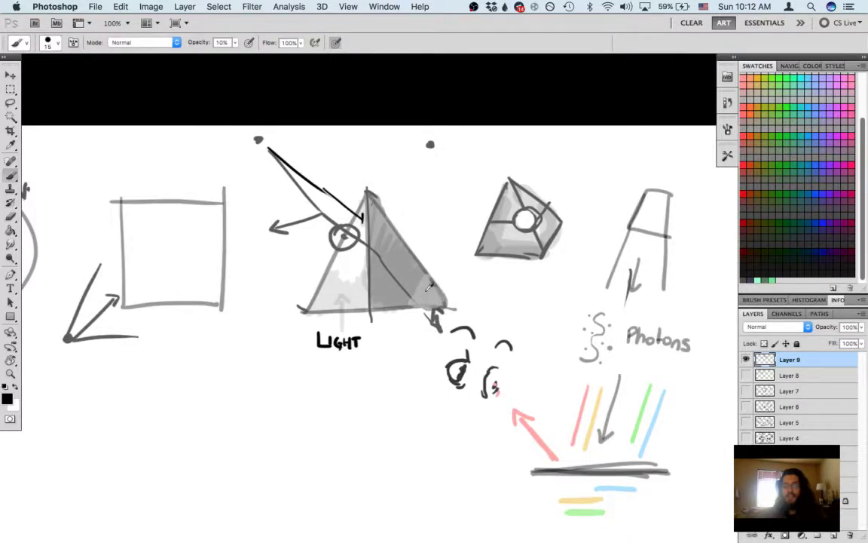
# Step: Paint a mid-gray and a light gray swatch beside the LIGHT label at 100% opacity and point a black arrow at each
pyautogui.keyDown('alt'); pyautogui.click(423, 288); pyautogui.keyUp('alt')
pyautogui.press('0')
pyautogui.moveTo(387, 352); pyautogui.dragTo(389, 364)
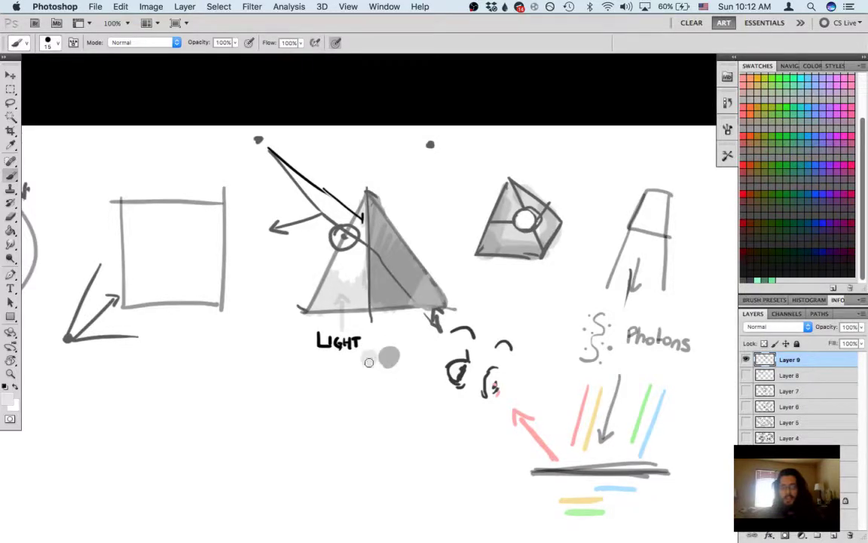
pyautogui.press('d')
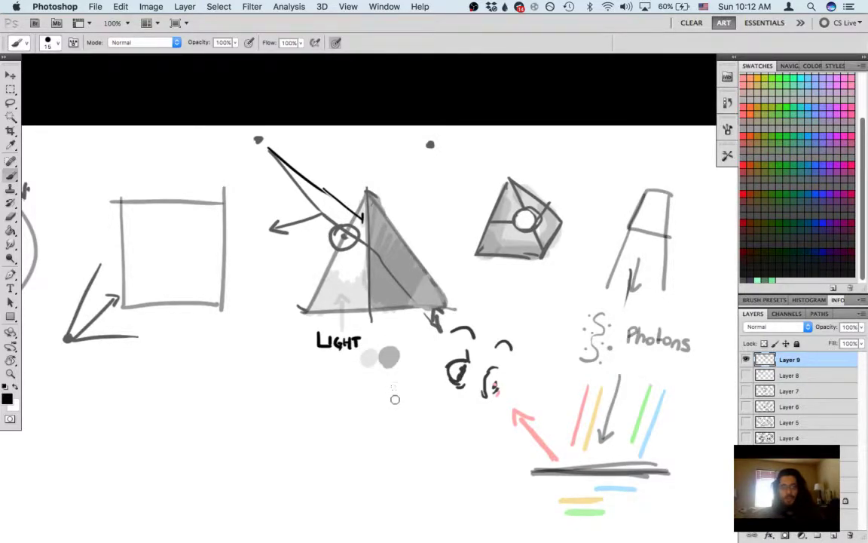
pyautogui.moveTo(396, 401)
pyautogui.mouseDown()
pyautogui.moveTo(393, 376)
pyautogui.moveTo(399, 386)
pyautogui.mouseUp()
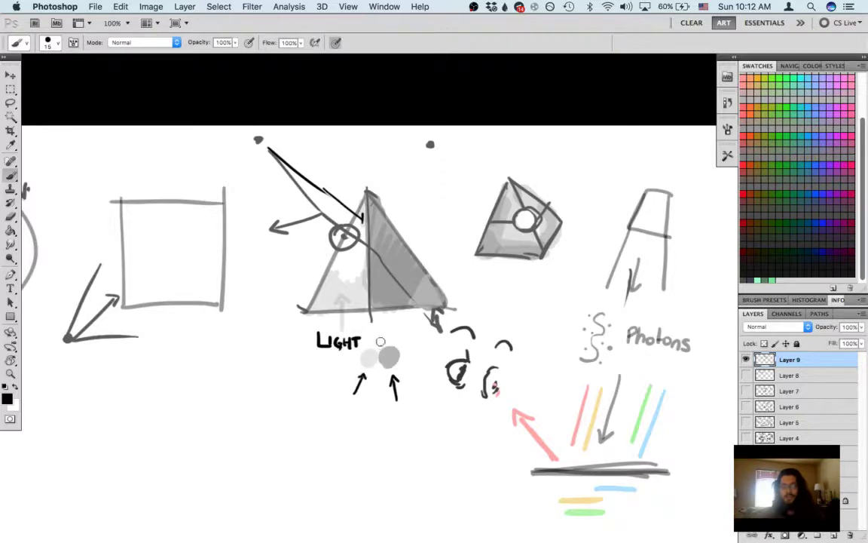
# Step: Draw a crown over the mid-gray swatch and extend the row with a black swatch and two fainter gray ones
pyautogui.moveTo(379, 343)
pyautogui.mouseDown()
pyautogui.moveTo(399, 334)
pyautogui.moveTo(366, 373)
pyautogui.mouseUp()
pyautogui.click(391, 372)
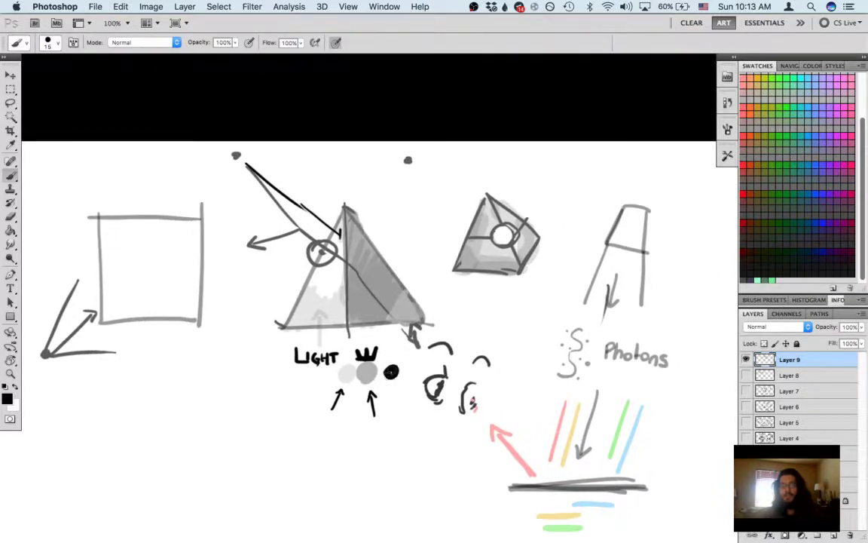
pyautogui.press('x')
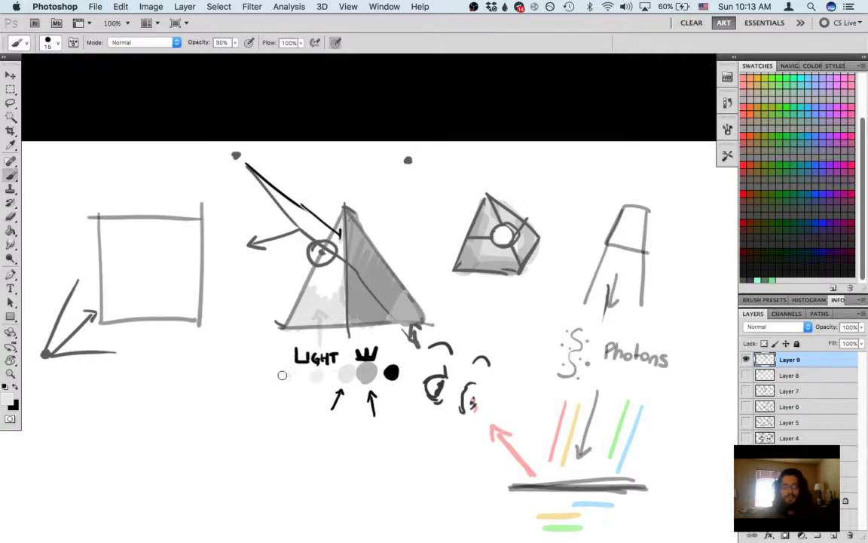
pyautogui.moveTo(391, 374); pyautogui.dragTo(428, 352)
# Step: Darken the triangle's right edge from apex to lower-right corner with a black stroke at 30% opacity
pyautogui.press('x')
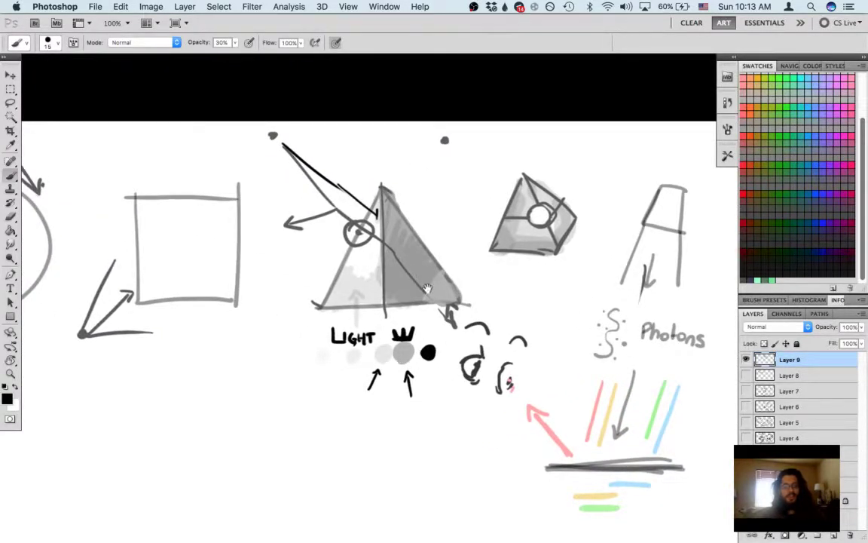
pyautogui.moveTo(428, 290); pyautogui.dragTo(388, 323)
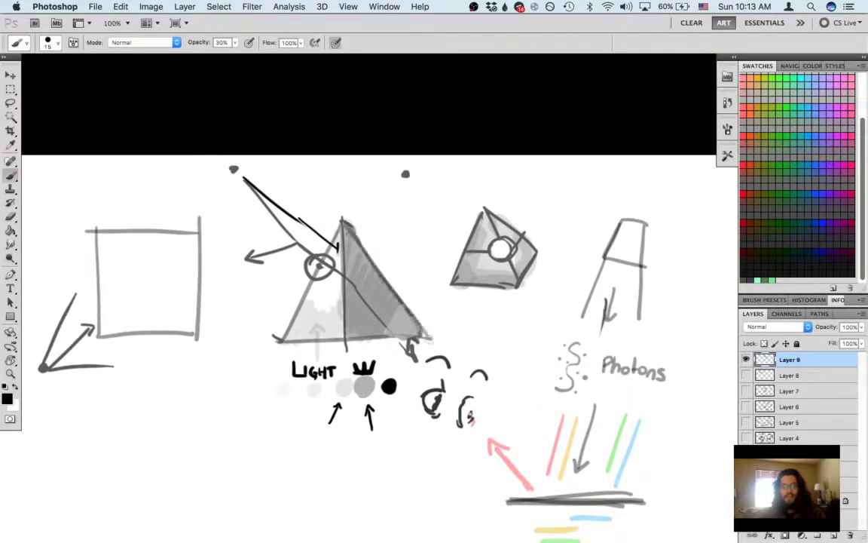
pyautogui.hotkey('ctrl', 'z')
pyautogui.moveTo(337, 210); pyautogui.dragTo(421, 330)
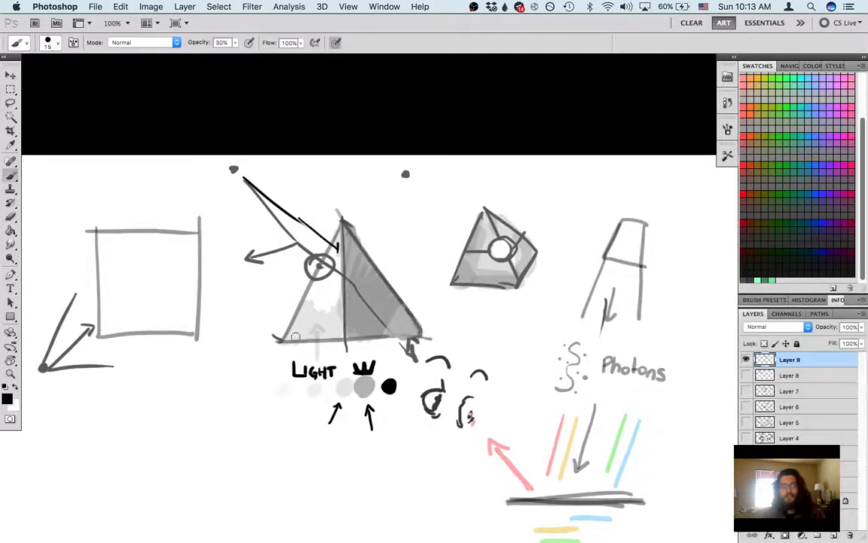
# Step: Darken the triangle's base edge with a black stroke at 30% opacity, undoing the misplaced attempts
pyautogui.moveTo(278, 343); pyautogui.dragTo(388, 348)
pyautogui.press('super+z')
pyautogui.moveTo(277, 340); pyautogui.dragTo(423, 347)
pyautogui.press('super+z')
pyautogui.moveTo(517, 364)
pyautogui.mouseDown()
pyautogui.moveTo(454, 346)
pyautogui.moveTo(516, 373)
pyautogui.mouseUp()
pyautogui.press('super+z')
pyautogui.moveTo(276, 348); pyautogui.dragTo(408, 350)
# Step: Sketch an eyeball with an outer circle, iris ring and pupil in the blank area below the square
pyautogui.moveTo(245, 354)
pyautogui.mouseDown()
pyautogui.moveTo(463, 324)
pyautogui.moveTo(447, 268)
pyautogui.mouseUp()
pyautogui.hscroll(-1, 447, 268)
pyautogui.scroll(-4, 424, 253)
pyautogui.moveTo(359, 338)
pyautogui.mouseDown()
pyautogui.moveTo(374, 304)
pyautogui.moveTo(360, 328)
pyautogui.mouseUp()
pyautogui.moveTo(413, 325)
pyautogui.mouseDown()
pyautogui.moveTo(425, 350)
pyautogui.moveTo(400, 359)
pyautogui.mouseUp()
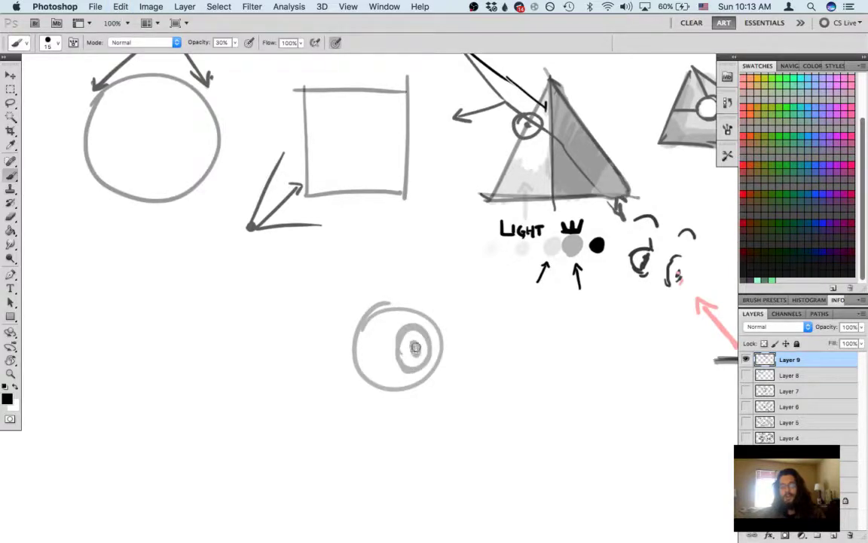
# Step: Draw a gray arrow at 30% opacity from the pale swatches under LIGHT toward the eyeball, redoing the first line
pyautogui.moveTo(480, 252); pyautogui.dragTo(444, 300)
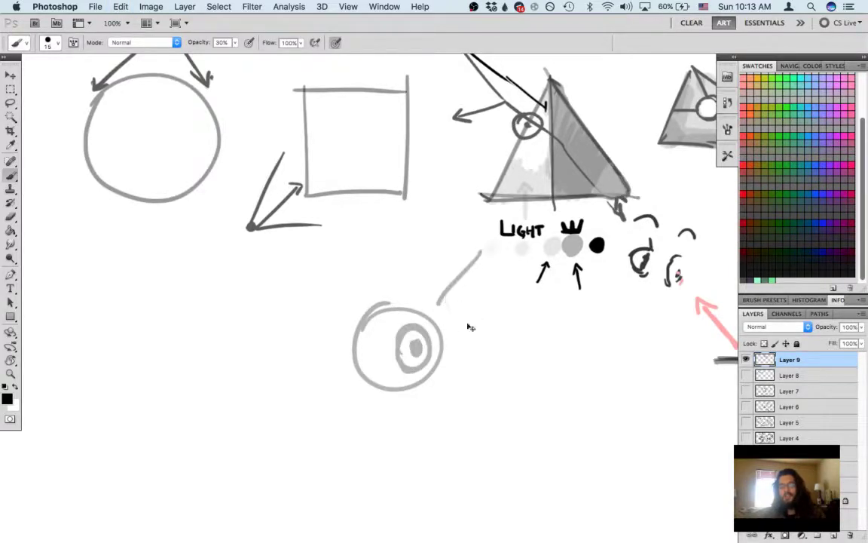
pyautogui.press('super+z')
pyautogui.moveTo(502, 261)
pyautogui.mouseDown()
pyautogui.moveTo(454, 300)
pyautogui.moveTo(472, 295)
pyautogui.mouseUp()
pyautogui.hscroll(5, 528, 286)
pyautogui.scroll(-2, 528, 286)
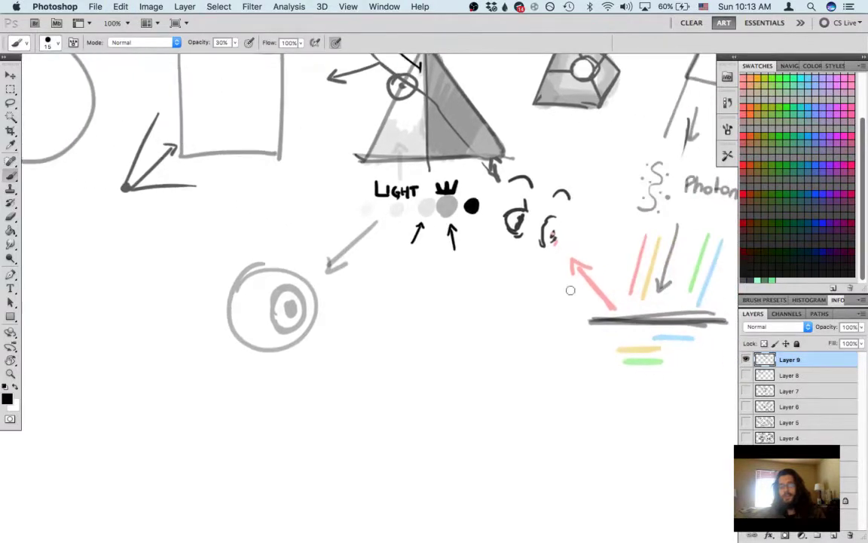
# Step: Add red, yellow, green and blue arrows at 100% opacity pointing at the eyeball, using colors sampled from the photon diagram
pyautogui.keyDown('alt'); pyautogui.click(592, 284); pyautogui.keyUp('alt')
pyautogui.press('0')
pyautogui.moveTo(368, 369)
pyautogui.mouseDown()
pyautogui.moveTo(335, 345)
pyautogui.moveTo(348, 340)
pyautogui.moveTo(353, 307)
pyautogui.mouseUp()
pyautogui.keyDown('alt'); pyautogui.click(653, 265); pyautogui.keyUp('alt')
pyautogui.keyDown('alt'); pyautogui.click(696, 279); pyautogui.keyUp('alt')
pyautogui.moveTo(398, 282)
pyautogui.mouseDown()
pyautogui.moveTo(343, 286)
pyautogui.moveTo(348, 292)
pyautogui.mouseUp()
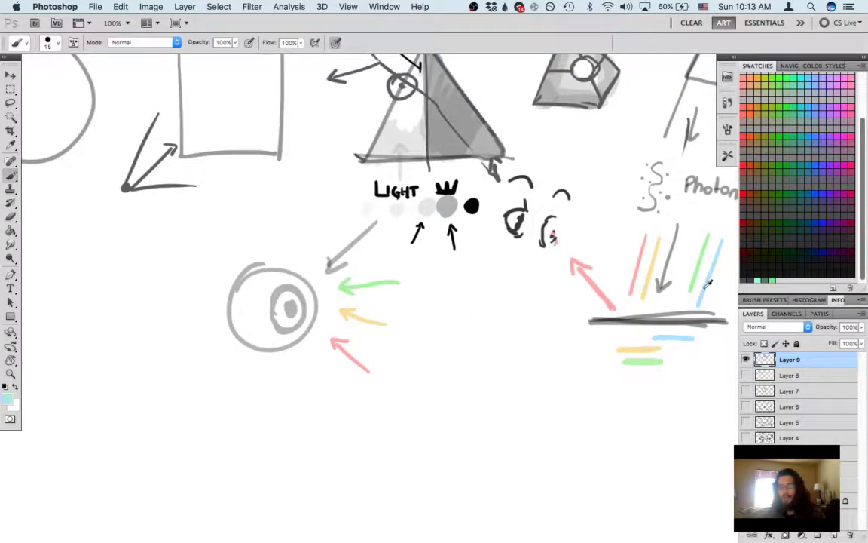
pyautogui.moveTo(322, 401)
pyautogui.mouseDown()
pyautogui.moveTo(304, 374)
pyautogui.moveTo(318, 369)
pyautogui.moveTo(370, 388)
pyautogui.mouseUp()
# Step: Paint a short black bar inside the eyeball with red, green and blue dabs beneath it
pyautogui.keyDown('alt'); pyautogui.click(508, 230); pyautogui.keyUp('alt')
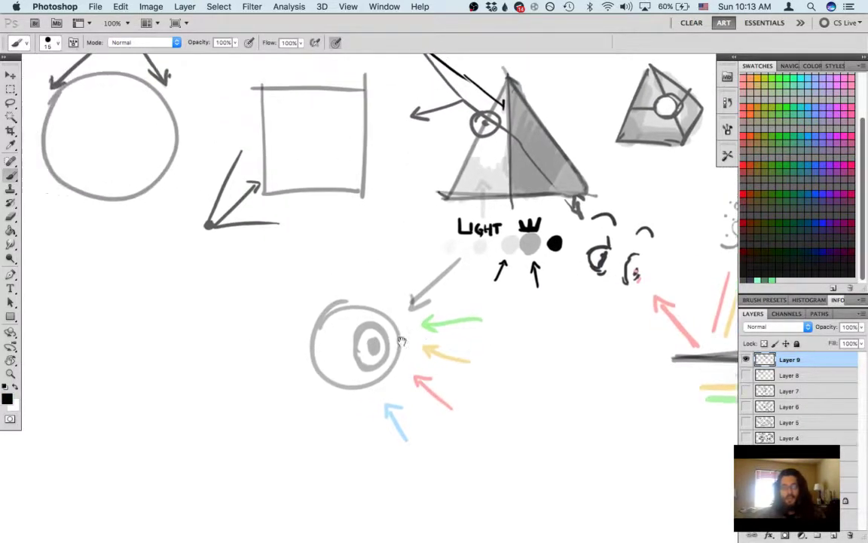
pyautogui.moveTo(401, 340); pyautogui.dragTo(419, 342)
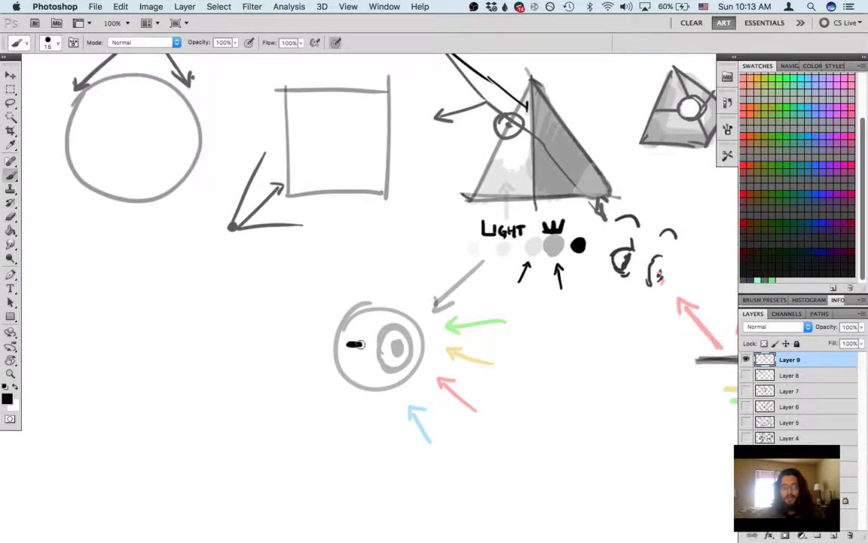
pyautogui.keyDown('alt'); pyautogui.click(449, 380); pyautogui.keyUp('alt')
pyautogui.click(395, 348)
pyautogui.keyDown('alt'); pyautogui.click(414, 407); pyautogui.keyUp('alt')
pyautogui.keyDown('alt'); pyautogui.click(457, 320); pyautogui.keyUp('alt')
pyautogui.moveTo(368, 359); pyautogui.dragTo(395, 299)
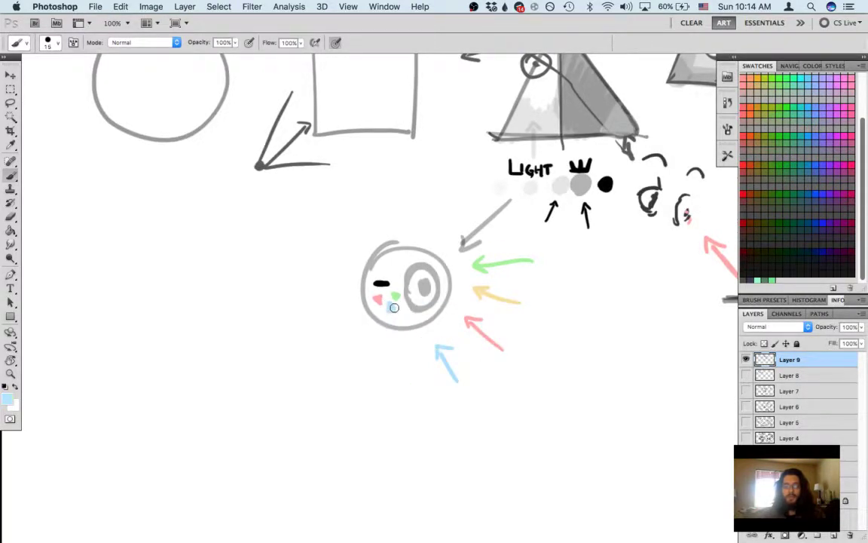
# Step: Stack lighter gray bars above the black bar inside the eyeball using black at 10% opacity
pyautogui.moveTo(394, 307); pyautogui.dragTo(479, 386)
pyautogui.moveTo(519, 332); pyautogui.dragTo(454, 280)
pyautogui.keyDown('alt'); pyautogui.click(407, 307); pyautogui.keyUp('alt')
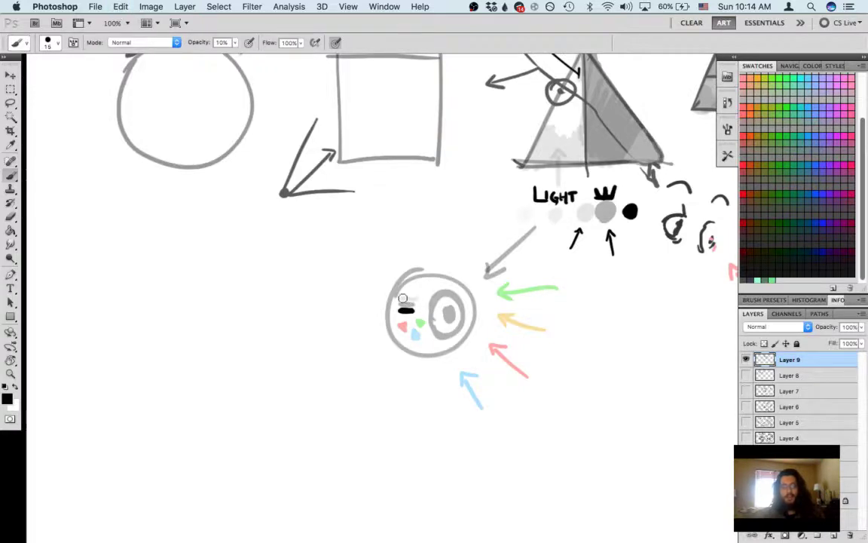
pyautogui.moveTo(452, 300)
pyautogui.mouseDown()
pyautogui.moveTo(332, 275)
pyautogui.moveTo(390, 366)
pyautogui.mouseUp()
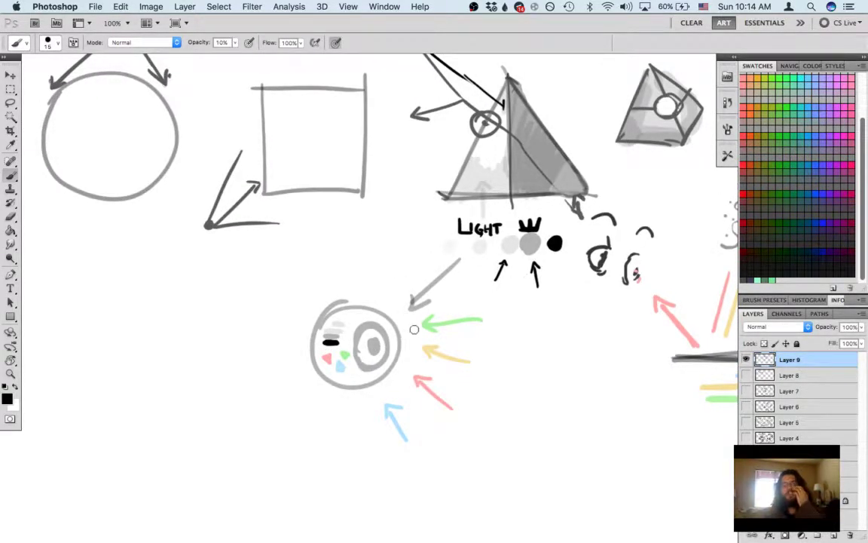
# Step: Paint a light gray silhouette of a figure raising one arm in the blank area beside the eyeball, undoing stray strokes
pyautogui.moveTo(553, 241); pyautogui.dragTo(664, 202)
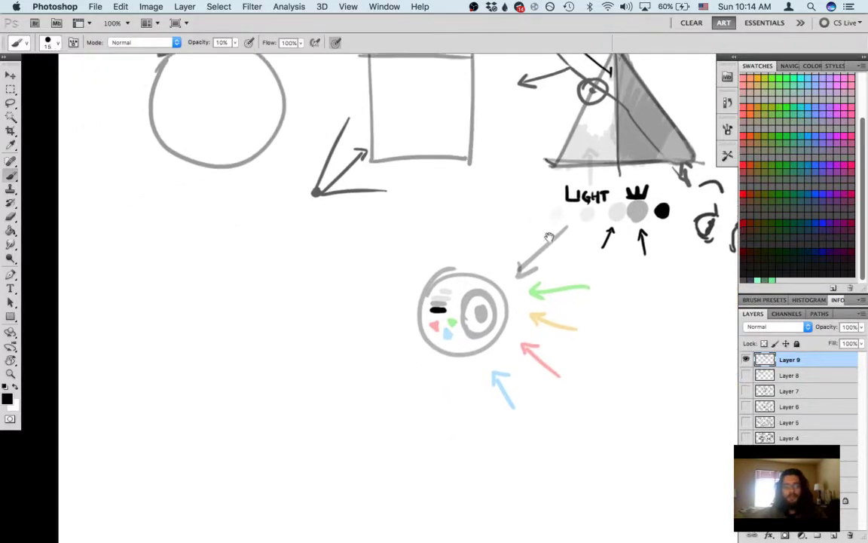
pyautogui.moveTo(239, 406)
pyautogui.mouseDown()
pyautogui.moveTo(271, 310)
pyautogui.moveTo(324, 366)
pyautogui.mouseUp()
pyautogui.press('super+z')
pyautogui.moveTo(270, 293)
pyautogui.mouseDown()
pyautogui.moveTo(218, 415)
pyautogui.moveTo(337, 430)
pyautogui.mouseUp()
pyautogui.press('super+z')
pyautogui.moveTo(229, 405)
pyautogui.mouseDown()
pyautogui.moveTo(253, 324)
pyautogui.moveTo(255, 331)
pyautogui.moveTo(301, 313)
pyautogui.moveTo(290, 308)
pyautogui.moveTo(271, 335)
pyautogui.moveTo(275, 330)
pyautogui.moveTo(283, 392)
pyautogui.moveTo(254, 388)
pyautogui.moveTo(268, 377)
pyautogui.moveTo(275, 347)
pyautogui.moveTo(282, 370)
pyautogui.moveTo(251, 361)
pyautogui.moveTo(270, 364)
pyautogui.moveTo(251, 374)
pyautogui.moveTo(261, 386)
pyautogui.moveTo(264, 374)
pyautogui.moveTo(307, 368)
pyautogui.moveTo(280, 419)
pyautogui.moveTo(246, 372)
pyautogui.moveTo(201, 370)
pyautogui.moveTo(199, 307)
pyautogui.moveTo(209, 360)
pyautogui.moveTo(178, 253)
pyautogui.moveTo(210, 291)
pyautogui.mouseUp()
pyautogui.press('super+z')
pyautogui.press('super+z')
# Step: Undo the pink stroke on the figure's raised hand and repaint its thumb in light gray
pyautogui.press('0')
pyautogui.keyDown('alt'); pyautogui.click(535, 340); pyautogui.keyUp('alt')
pyautogui.moveTo(204, 265)
pyautogui.mouseDown()
pyautogui.moveTo(177, 247)
pyautogui.moveTo(187, 268)
pyautogui.mouseUp()
pyautogui.hotkey('ctrl', 'z')
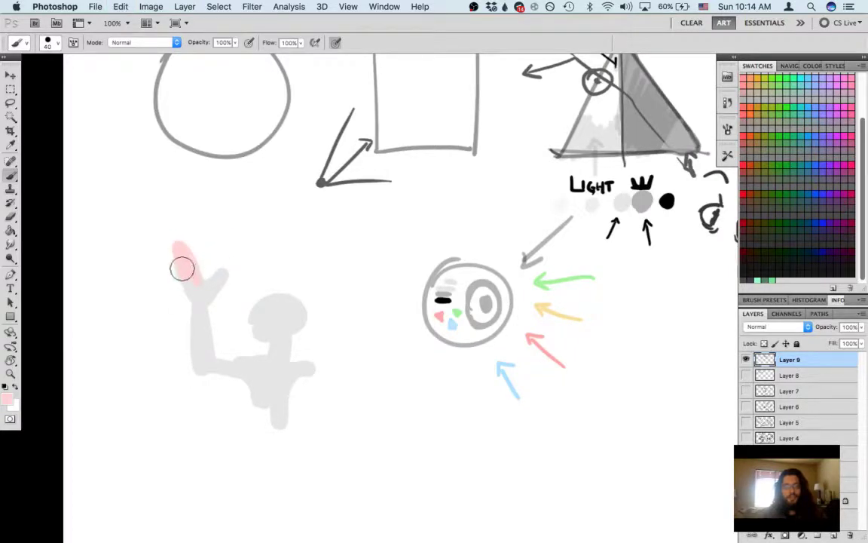
pyautogui.hotkey('ctrl', 'z')
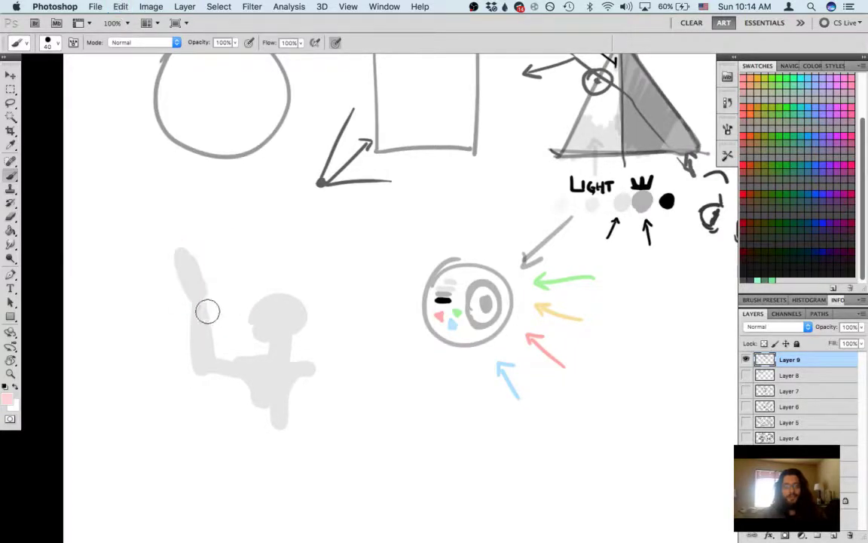
pyautogui.moveTo(208, 293)
pyautogui.mouseDown()
pyautogui.moveTo(224, 273)
pyautogui.moveTo(261, 287)
pyautogui.mouseUp()
pyautogui.moveTo(228, 364); pyautogui.dragTo(249, 287)
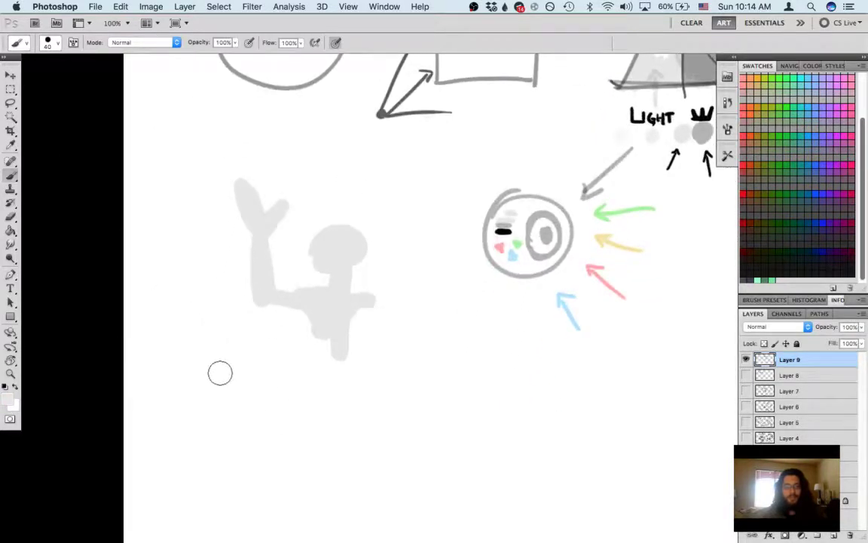
# Step: Paint a smaller light gray figure holding up a sword below the first silhouette
pyautogui.moveTo(194, 380)
pyautogui.mouseDown()
pyautogui.moveTo(241, 381)
pyautogui.moveTo(228, 388)
pyautogui.moveTo(245, 368)
pyautogui.mouseUp()
pyautogui.moveTo(251, 410)
pyautogui.mouseDown()
pyautogui.moveTo(248, 397)
pyautogui.moveTo(271, 397)
pyautogui.mouseUp()
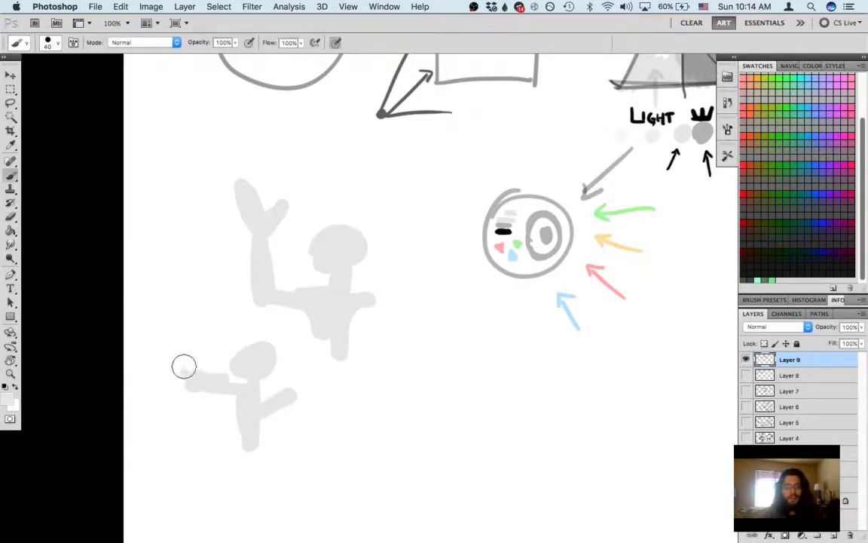
pyautogui.moveTo(184, 363)
pyautogui.mouseDown()
pyautogui.moveTo(171, 267)
pyautogui.moveTo(181, 265)
pyautogui.moveTo(194, 361)
pyautogui.moveTo(182, 314)
pyautogui.moveTo(192, 353)
pyautogui.mouseUp()
pyautogui.moveTo(266, 428)
pyautogui.mouseDown()
pyautogui.moveTo(207, 362)
pyautogui.moveTo(254, 283)
pyautogui.moveTo(283, 341)
pyautogui.moveTo(327, 317)
pyautogui.moveTo(300, 335)
pyautogui.mouseUp()
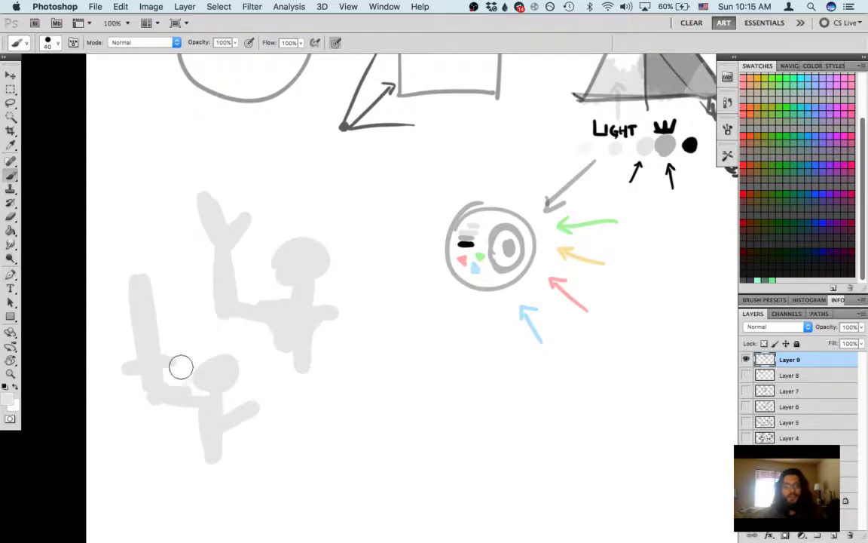
# Step: Surround the larger figure's raised arm, head and shoulder with darker gray strokes to define its silhouette
pyautogui.keyDown('alt'); pyautogui.click(463, 241); pyautogui.keyUp('alt')
pyautogui.press('3')
pyautogui.moveTo(289, 292)
pyautogui.mouseDown()
pyautogui.moveTo(247, 295)
pyautogui.moveTo(228, 248)
pyautogui.moveTo(254, 231)
pyautogui.moveTo(245, 263)
pyautogui.moveTo(273, 288)
pyautogui.moveTo(274, 240)
pyautogui.moveTo(318, 238)
pyautogui.moveTo(328, 278)
pyautogui.moveTo(318, 294)
pyautogui.moveTo(317, 269)
pyautogui.mouseUp()
pyautogui.moveTo(267, 234)
pyautogui.mouseDown()
pyautogui.moveTo(258, 251)
pyautogui.moveTo(325, 224)
pyautogui.moveTo(293, 259)
pyautogui.moveTo(302, 289)
pyautogui.mouseUp()
pyautogui.moveTo(288, 183); pyautogui.dragTo(290, 273)
pyautogui.moveTo(292, 306)
pyautogui.mouseDown()
pyautogui.moveTo(278, 252)
pyautogui.moveTo(298, 245)
pyautogui.moveTo(318, 278)
pyautogui.moveTo(335, 265)
pyautogui.moveTo(345, 287)
pyautogui.mouseUp()
pyautogui.moveTo(405, 328)
pyautogui.mouseDown()
pyautogui.moveTo(303, 273)
pyautogui.moveTo(375, 274)
pyautogui.mouseUp()
pyautogui.moveTo(306, 267); pyautogui.dragTo(329, 242)
pyautogui.moveTo(485, 259)
pyautogui.mouseDown()
pyautogui.moveTo(354, 250)
pyautogui.moveTo(496, 261)
pyautogui.mouseUp()
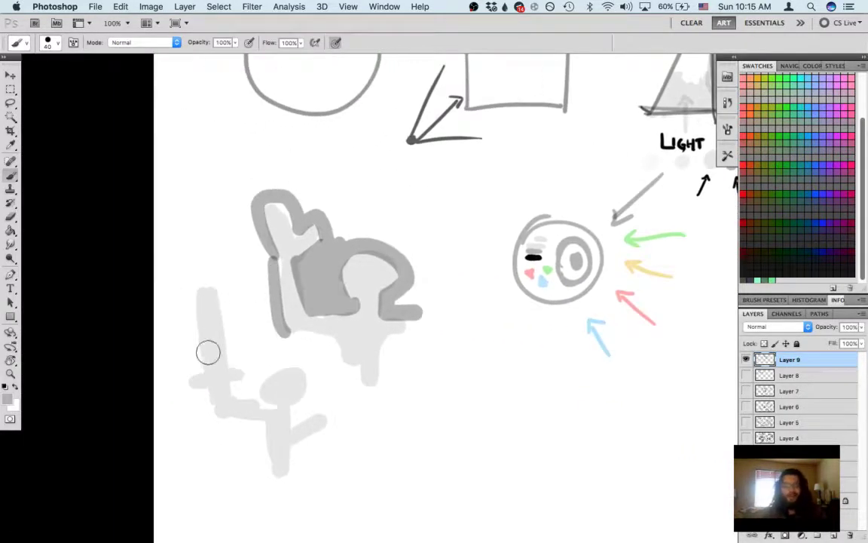
# Step: Outline the small figure's sword blade in darker gray, shaping its pointed tip
pyautogui.moveTo(202, 374)
pyautogui.mouseDown()
pyautogui.moveTo(191, 283)
pyautogui.moveTo(216, 280)
pyautogui.moveTo(230, 344)
pyautogui.mouseUp()
pyautogui.moveTo(193, 304); pyautogui.dragTo(223, 300)
pyautogui.moveTo(251, 340)
pyautogui.mouseDown()
pyautogui.moveTo(196, 294)
pyautogui.moveTo(245, 320)
pyautogui.moveTo(229, 345)
pyautogui.moveTo(236, 345)
pyautogui.mouseUp()
pyautogui.hscroll(5, 282, 306)
# Step: Tint the gray background around the larger figure with pink sampled from the eyeball diagram at 30% opacity
pyautogui.keyDown('alt'); pyautogui.click(452, 268); pyautogui.keyUp('alt')
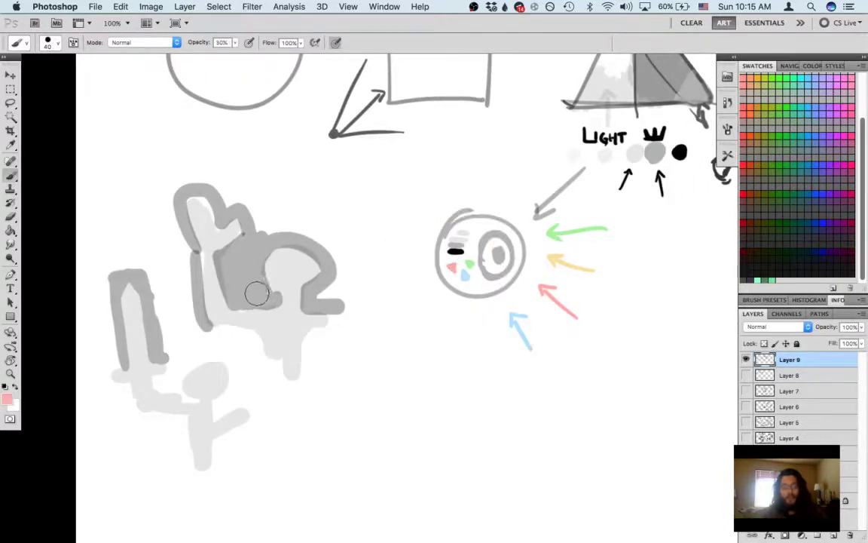
pyautogui.moveTo(254, 291)
pyautogui.mouseDown()
pyautogui.moveTo(257, 268)
pyautogui.moveTo(239, 286)
pyautogui.moveTo(226, 273)
pyautogui.moveTo(243, 236)
pyautogui.moveTo(316, 246)
pyautogui.moveTo(324, 289)
pyautogui.mouseUp()
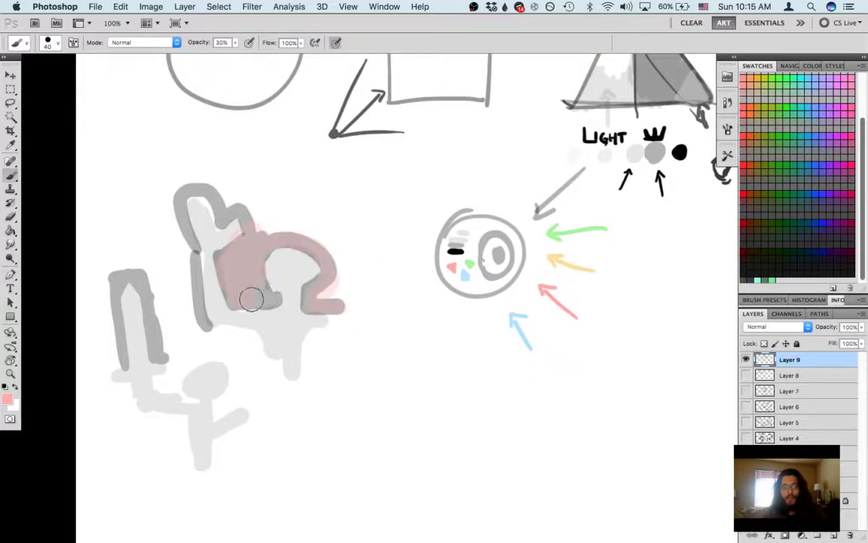
pyautogui.moveTo(194, 297)
pyautogui.mouseDown()
pyautogui.moveTo(182, 212)
pyautogui.moveTo(193, 185)
pyautogui.moveTo(252, 234)
pyautogui.moveTo(224, 258)
pyautogui.moveTo(226, 267)
pyautogui.moveTo(269, 239)
pyautogui.moveTo(237, 278)
pyautogui.moveTo(292, 238)
pyautogui.moveTo(326, 258)
pyautogui.moveTo(330, 278)
pyautogui.moveTo(244, 276)
pyautogui.moveTo(258, 269)
pyautogui.moveTo(288, 137)
pyautogui.moveTo(329, 208)
pyautogui.moveTo(317, 239)
pyautogui.mouseUp()
# Step: Glaze light blue over the upper part of the larger figure's background, adding a stronger stroke at 100% opacity
pyautogui.keyDown('alt'); pyautogui.click(520, 309); pyautogui.keyUp('alt')
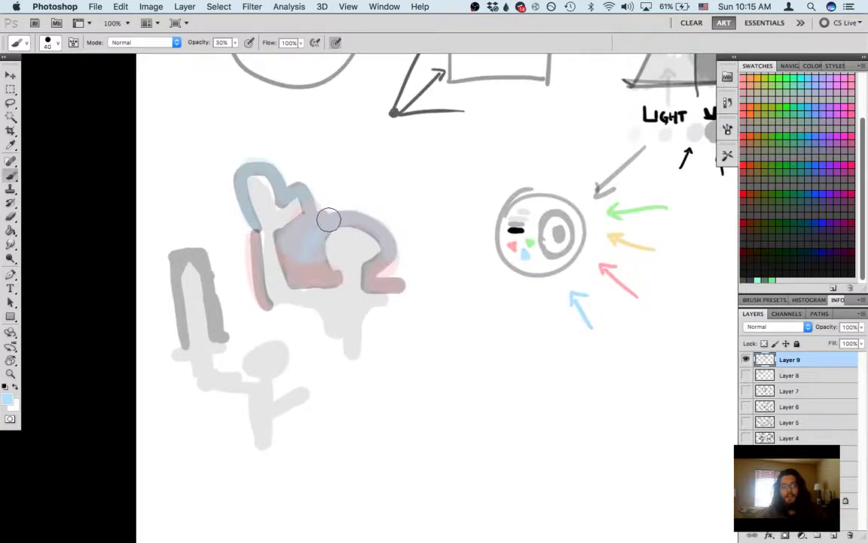
pyautogui.keyDown('alt'); pyautogui.click(316, 240); pyautogui.keyUp('alt')
pyautogui.press('0')
pyautogui.moveTo(311, 210)
pyautogui.mouseDown()
pyautogui.moveTo(333, 241)
pyautogui.moveTo(275, 227)
pyautogui.mouseUp()
# Step: Look over the shape diagrams, the value swatches, the eyeball and the two figure silhouettes
pyautogui.moveTo(409, 335)
pyautogui.mouseDown()
pyautogui.moveTo(401, 330)
pyautogui.moveTo(414, 347)
pyautogui.moveTo(306, 302)
pyautogui.mouseUp()
pyautogui.moveTo(491, 198); pyautogui.dragTo(285, 407)
pyautogui.moveTo(152, 481); pyautogui.dragTo(466, 221)
pyautogui.scroll(4, 466, 222)
pyautogui.hscroll(4, 466, 222)
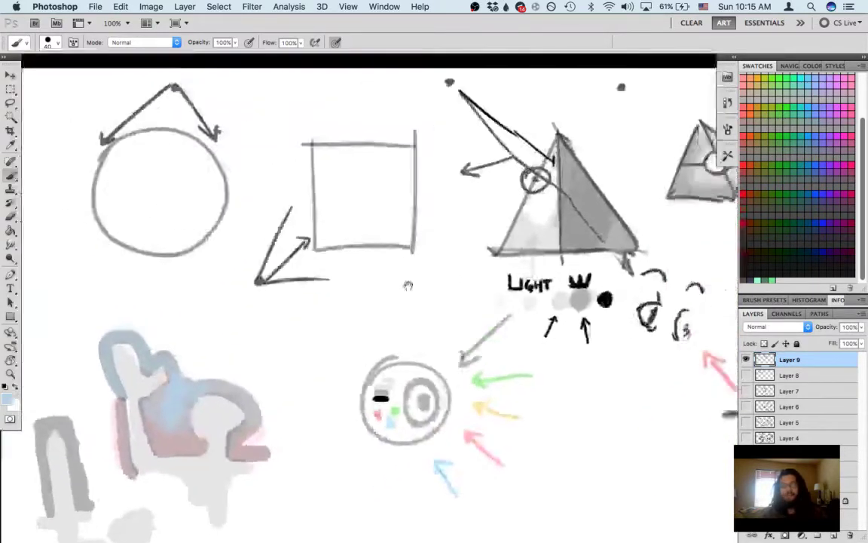
pyautogui.hscroll(-1, 444, 256)
pyautogui.hscroll(5, 559, 189)
pyautogui.scroll(-2, 558, 189)
pyautogui.hscroll(-11, 524, 281)
pyautogui.scroll(-2, 523, 282)
pyautogui.keyDown('alt'); pyautogui.click(523, 281); pyautogui.keyUp('alt')
pyautogui.hscroll(3, 391, 256)
pyautogui.scroll(-2, 391, 255)
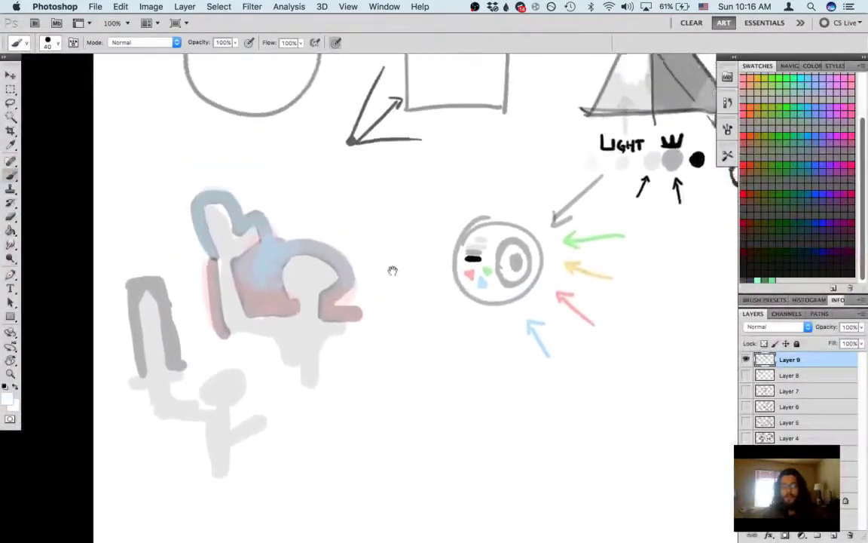
pyautogui.scroll(-1, 372, 387)
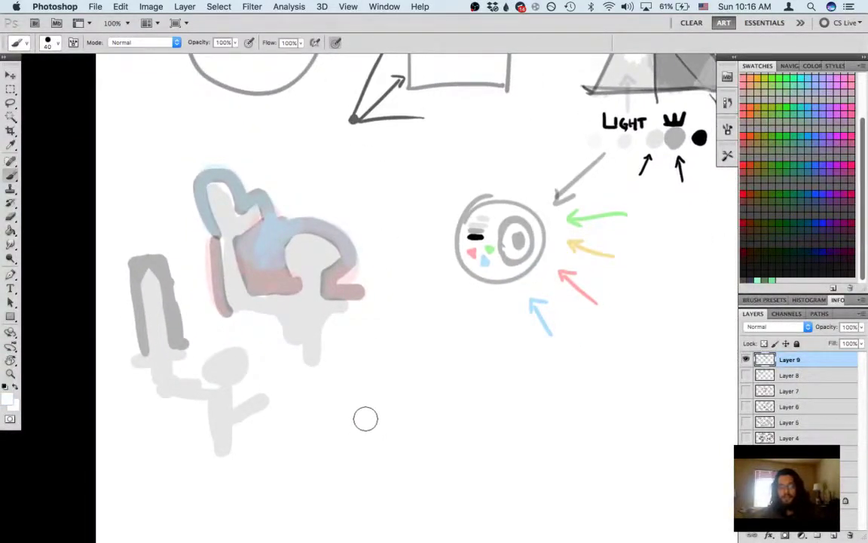
# Step: Undo the trial strokes and start a value row below the eyeball with dark dabs of black, beginning at 80% opacity
pyautogui.keyDown('alt'); pyautogui.click(476, 235); pyautogui.keyUp('alt')
pyautogui.moveTo(310, 350); pyautogui.dragTo(317, 323)
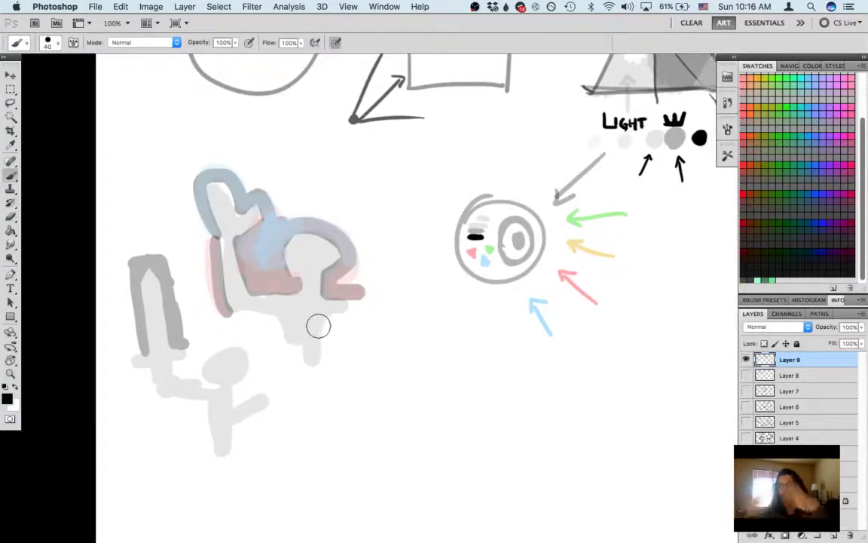
pyautogui.moveTo(390, 360); pyautogui.dragTo(385, 323)
pyautogui.moveTo(396, 333)
pyautogui.mouseDown()
pyautogui.moveTo(386, 340)
pyautogui.moveTo(394, 339)
pyautogui.mouseUp()
pyautogui.press('super+z')
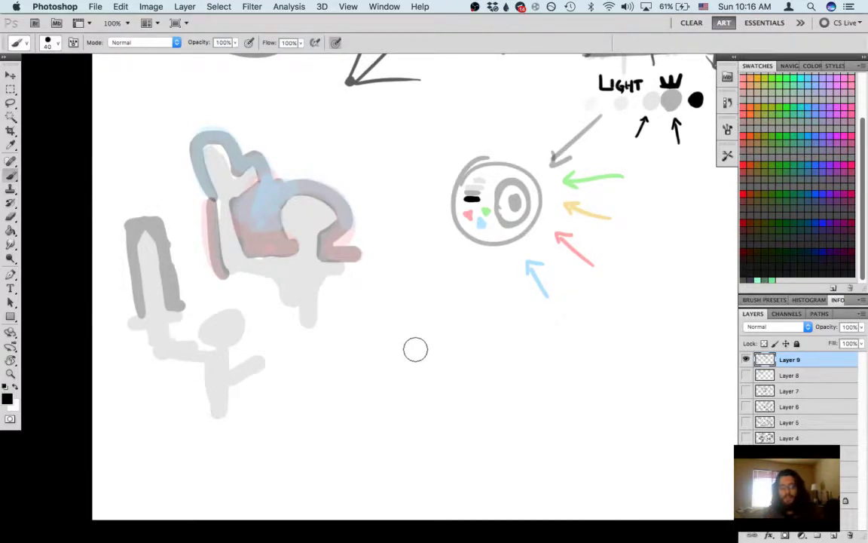
pyautogui.press('8')
pyautogui.click(408, 393)
pyautogui.click(405, 390)
pyautogui.moveTo(444, 398)
pyautogui.mouseDown()
pyautogui.moveTo(477, 391)
pyautogui.moveTo(489, 395)
pyautogui.moveTo(447, 413)
pyautogui.moveTo(455, 401)
pyautogui.moveTo(498, 404)
pyautogui.moveTo(455, 373)
pyautogui.mouseUp()
# Step: Continue the value row with progressively lighter gray dabs, lowering the black's opacity through 60%, 40%, 30% and 10%
pyautogui.press('6')
pyautogui.press('4')
pyautogui.press('3')
pyautogui.click(490, 404)
pyautogui.press('1')
pyautogui.click(477, 382)
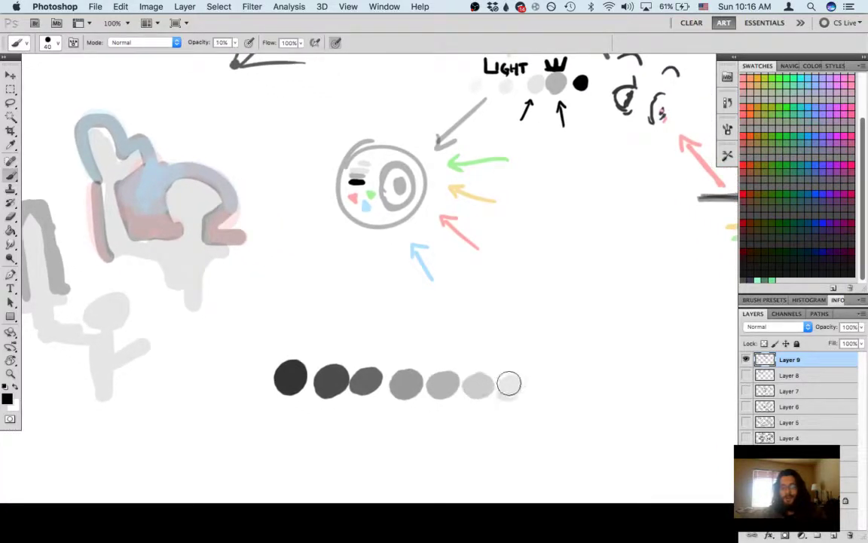
pyautogui.click(516, 382)
pyautogui.moveTo(522, 383); pyautogui.dragTo(447, 347)
# Step: Finish the light end of the value row with two very faint gray dabs at 50% opacity
pyautogui.press('x')
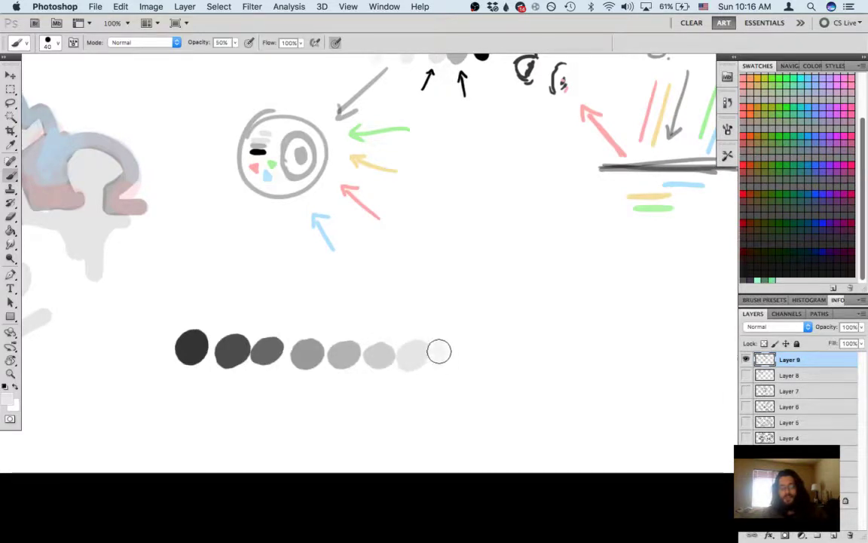
pyautogui.press('5')
pyautogui.click(449, 358)
pyautogui.click(476, 357)
pyautogui.moveTo(476, 347); pyautogui.dragTo(588, 375)
# Step: Mark the gaps between the three darkest swatches with dark gray brackets and a curved arrow, using a size 15 brush
pyautogui.press('0')
pyautogui.press('[')
pyautogui.press('[')
pyautogui.press('[')
pyautogui.press('[')
pyautogui.press('[')
pyautogui.moveTo(305, 352); pyautogui.dragTo(329, 355)
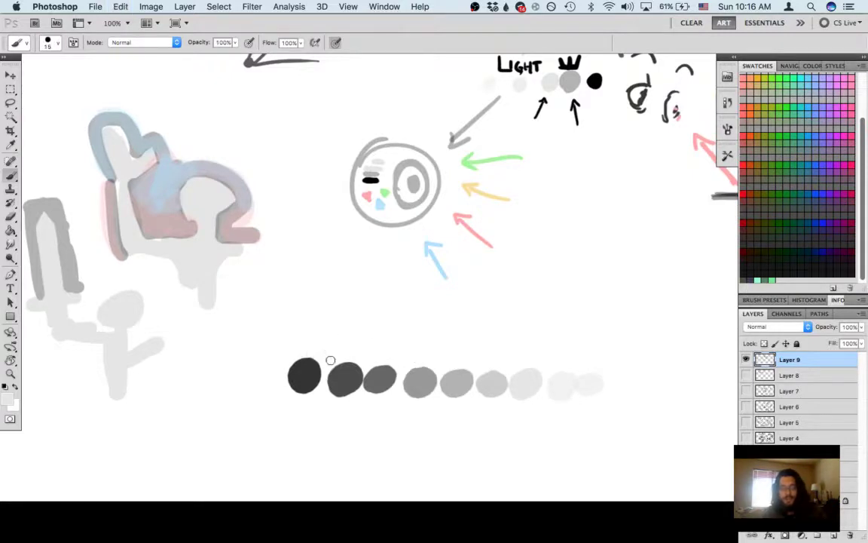
pyautogui.press('5')
pyautogui.press('super+z')
pyautogui.keyDown('alt'); pyautogui.click(311, 346); pyautogui.keyUp('alt')
pyautogui.moveTo(333, 352); pyautogui.dragTo(344, 345)
# Step: Bracket the two lightest swatches with a question mark above them, and bracket the third and fourth swatches
pyautogui.hscroll(3, 360, 349)
pyautogui.scroll(-2, 361, 349)
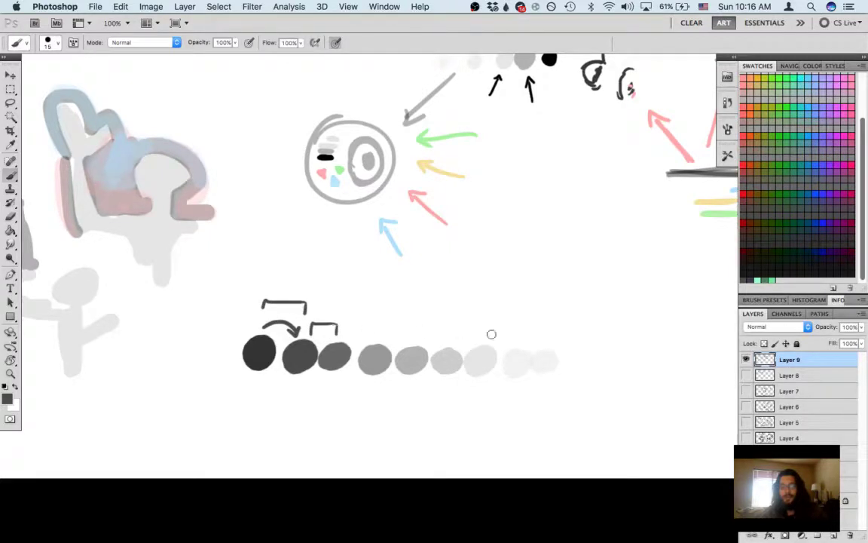
pyautogui.hscroll(3, 513, 346)
pyautogui.scroll(1, 513, 347)
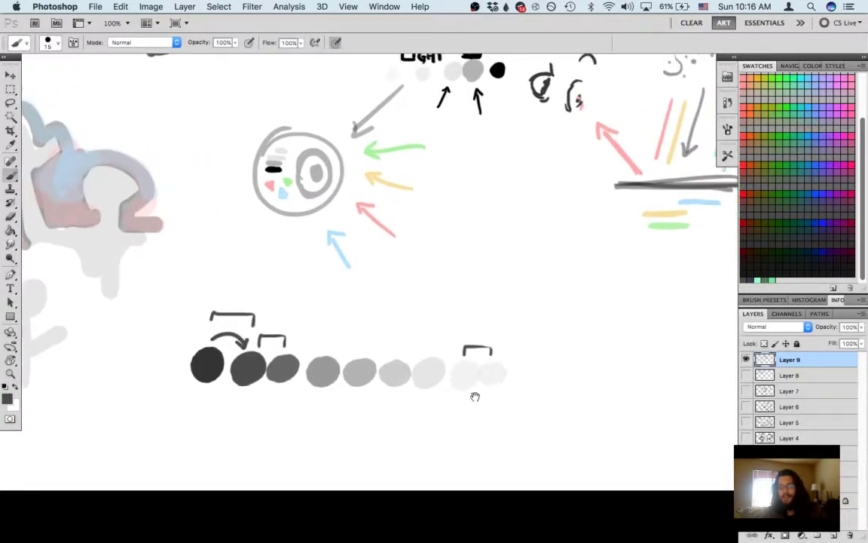
pyautogui.hscroll(-5, 479, 327)
pyautogui.scroll(1, 479, 327)
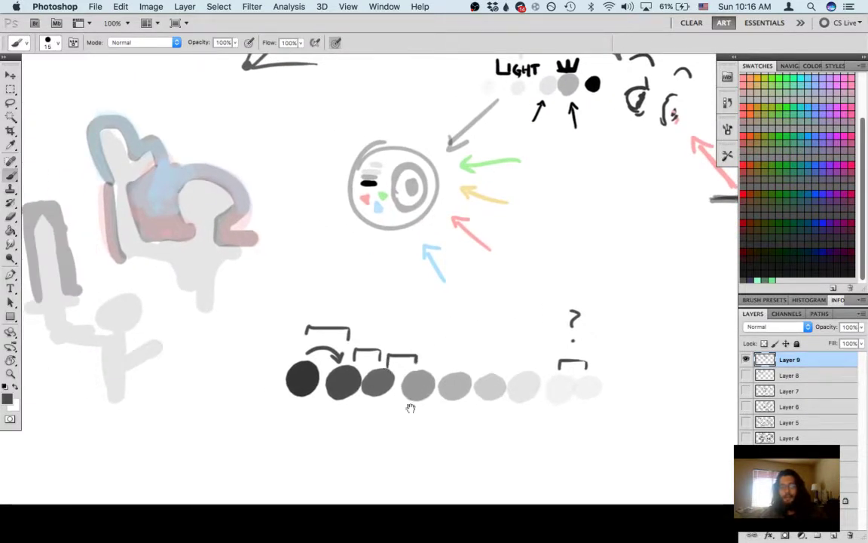
# Step: Draw vertical divider marks above the darkest swatch and above the sixth swatch of the value row
pyautogui.hscroll(4, 399, 415)
pyautogui.scroll(2, 399, 414)
pyautogui.moveTo(418, 390); pyautogui.dragTo(419, 393)
pyautogui.moveTo(398, 432); pyautogui.dragTo(461, 388)
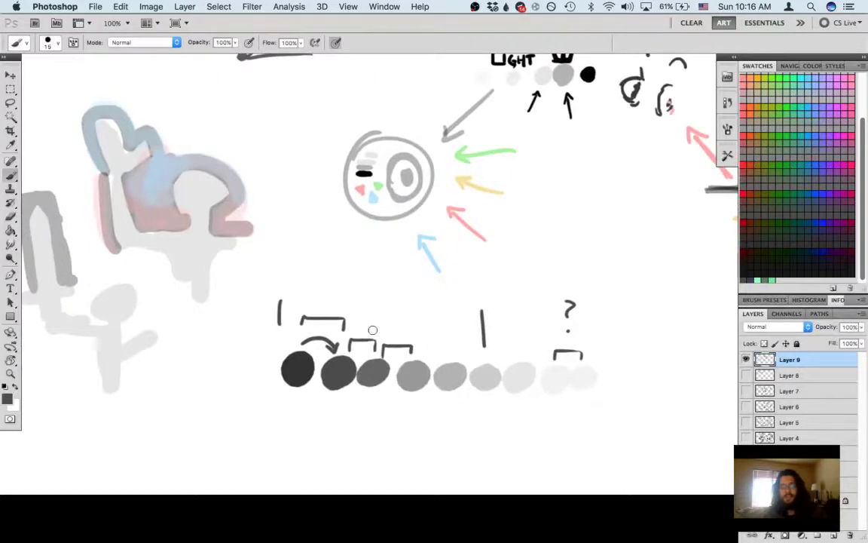
pyautogui.hscroll(5, 526, 377)
pyautogui.scroll(1, 526, 377)
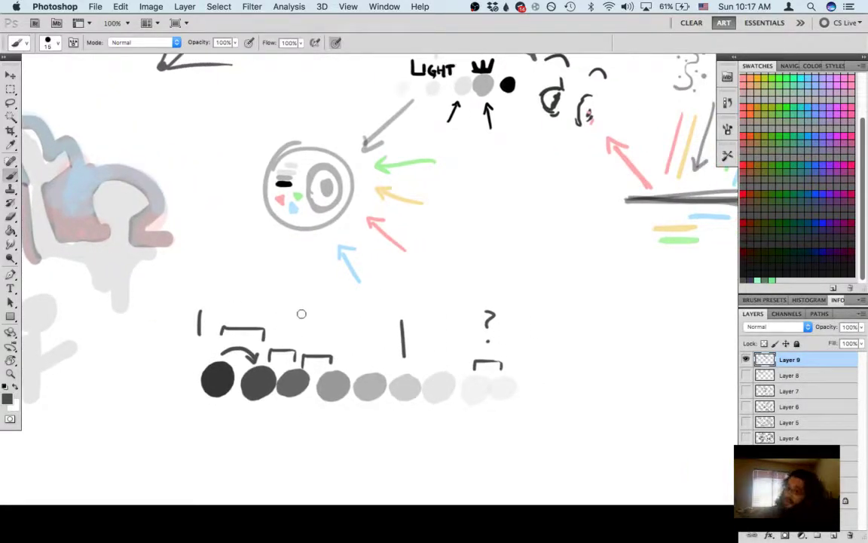
# Step: Try darkening the triangle's shaded right face with dark gray at 20% opacity and a size 50 brush
pyautogui.scroll(5, 436, 221)
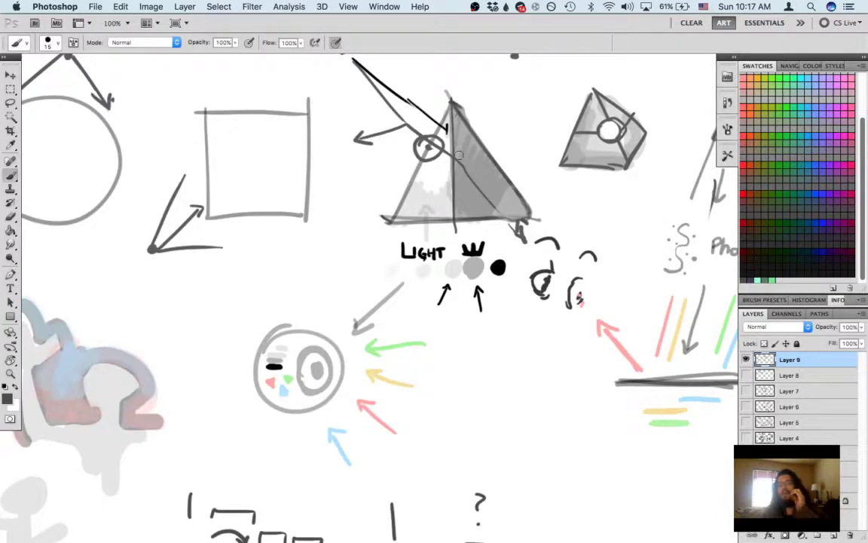
pyautogui.press('super+z')
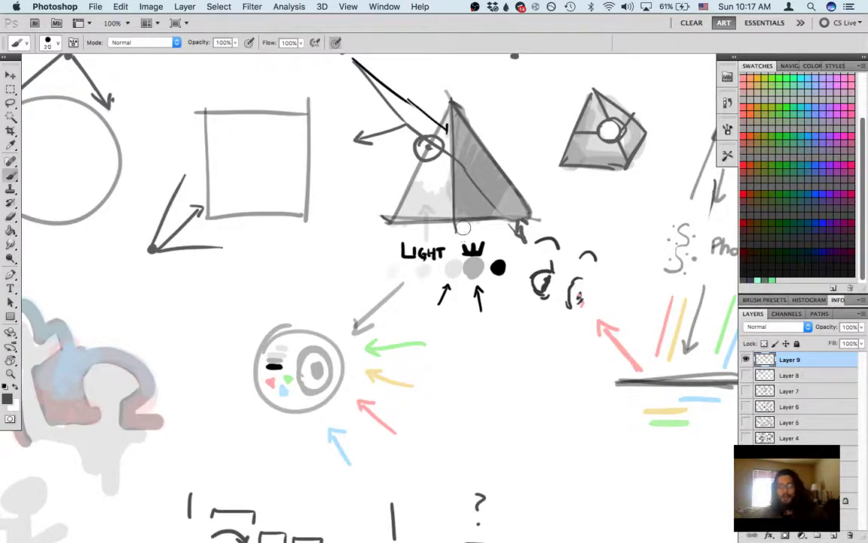
pyautogui.press('[')
pyautogui.press('2')
pyautogui.moveTo(461, 138)
pyautogui.mouseDown()
pyautogui.moveTo(463, 198)
pyautogui.moveTo(462, 166)
pyautogui.moveTo(503, 205)
pyautogui.mouseUp()
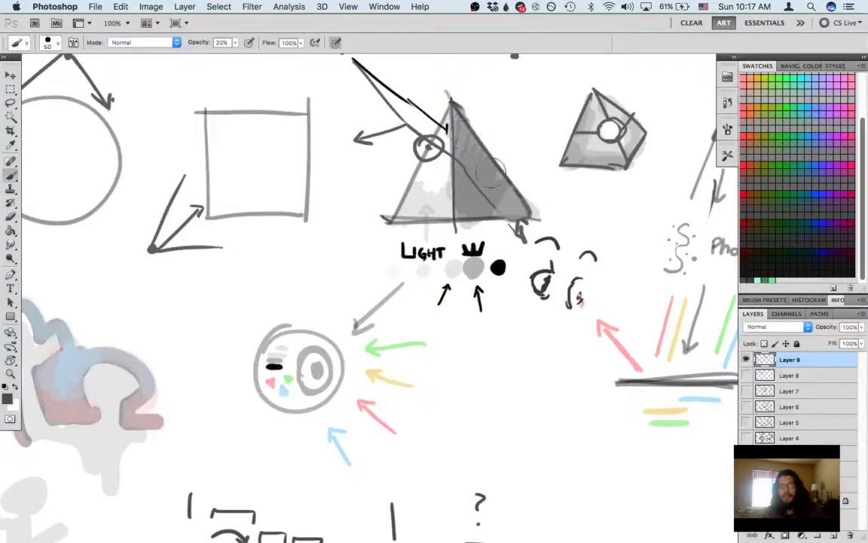
pyautogui.scroll(5, 456, 239)
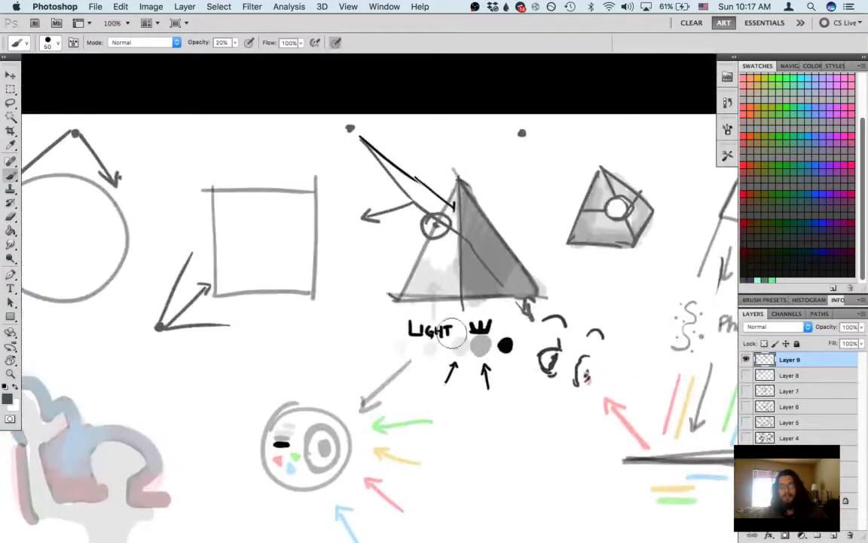
# Step: Draw a dark gray circle beside the value row and fill its lower-left shadow shape at 100% opacity with a size 30 brush
pyautogui.scroll(-3, 446, 251)
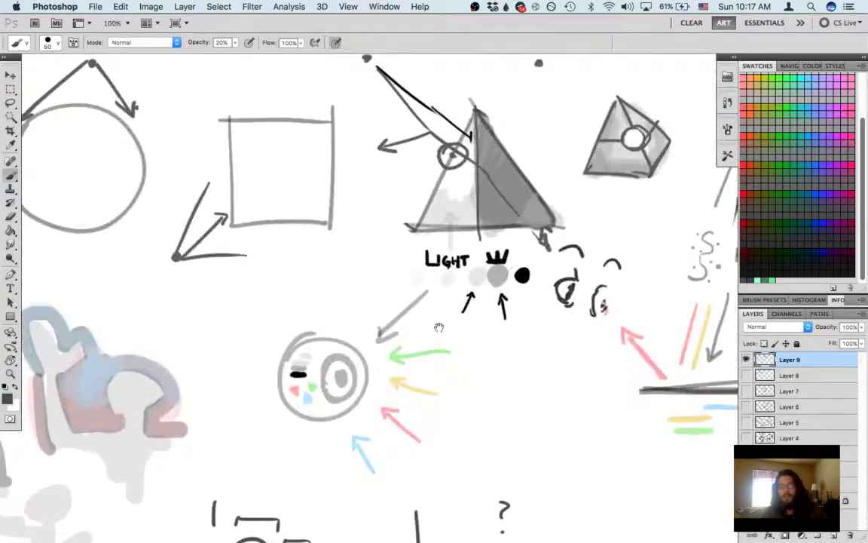
pyautogui.scroll(-4, 446, 251)
pyautogui.press('[')
pyautogui.press('0')
pyautogui.moveTo(535, 325)
pyautogui.mouseDown()
pyautogui.moveTo(418, 278)
pyautogui.moveTo(417, 294)
pyautogui.moveTo(436, 273)
pyautogui.moveTo(438, 383)
pyautogui.moveTo(398, 291)
pyautogui.moveTo(493, 340)
pyautogui.mouseUp()
pyautogui.scroll(-1, 417, 294)
pyautogui.hscroll(1, 418, 294)
pyautogui.moveTo(401, 293)
pyautogui.mouseDown()
pyautogui.moveTo(491, 344)
pyautogui.moveTo(413, 374)
pyautogui.moveTo(390, 360)
pyautogui.moveTo(381, 325)
pyautogui.moveTo(386, 301)
pyautogui.moveTo(445, 361)
pyautogui.mouseUp()
pyautogui.moveTo(397, 308); pyautogui.dragTo(419, 345)
pyautogui.moveTo(395, 296); pyautogui.dragTo(450, 352)
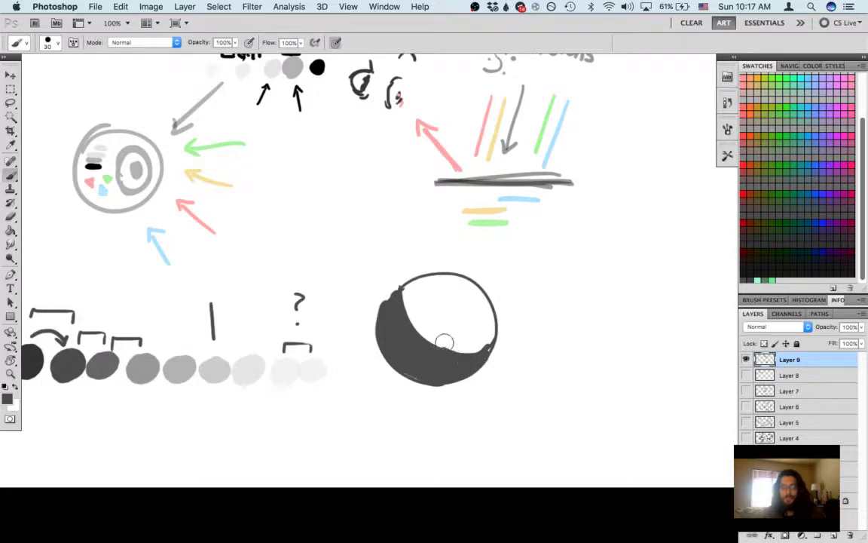
# Step: Write "2 tone" above the dark gray sphere with a size 9 brush and draw a wavy arrow beside the label
pyautogui.press('[')
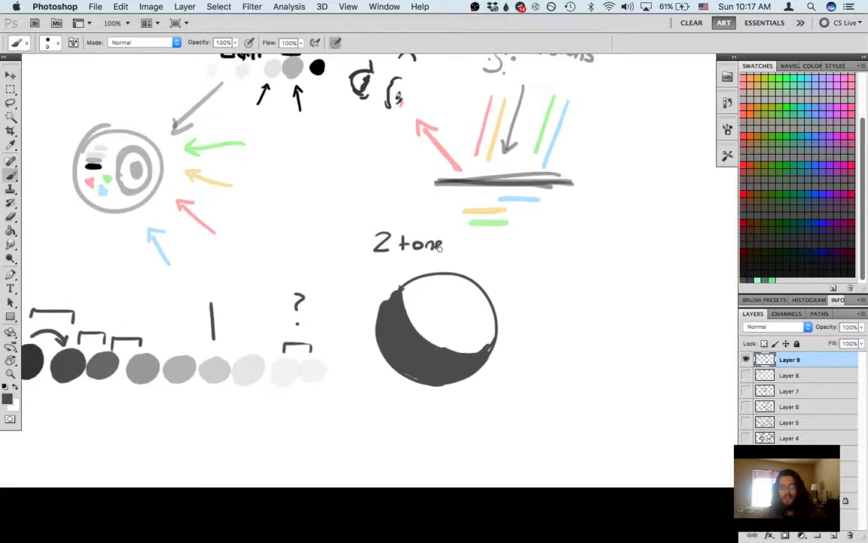
pyautogui.hscroll(5, 444, 247)
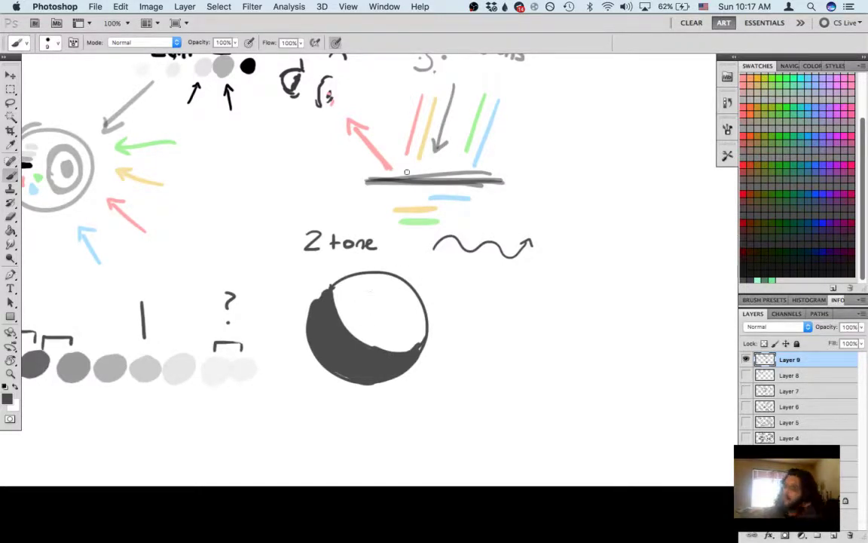
# Step: Draw a light green circle beside the gray sphere and fill its lower-left shadow shape with the sampled green and a size 45 brush
pyautogui.keyDown('alt'); pyautogui.click(423, 221); pyautogui.keyUp('alt')
pyautogui.moveTo(452, 307)
pyautogui.mouseDown()
pyautogui.moveTo(551, 329)
pyautogui.moveTo(470, 369)
pyautogui.moveTo(546, 294)
pyautogui.moveTo(480, 380)
pyautogui.moveTo(464, 299)
pyautogui.mouseUp()
pyautogui.press('super+z')
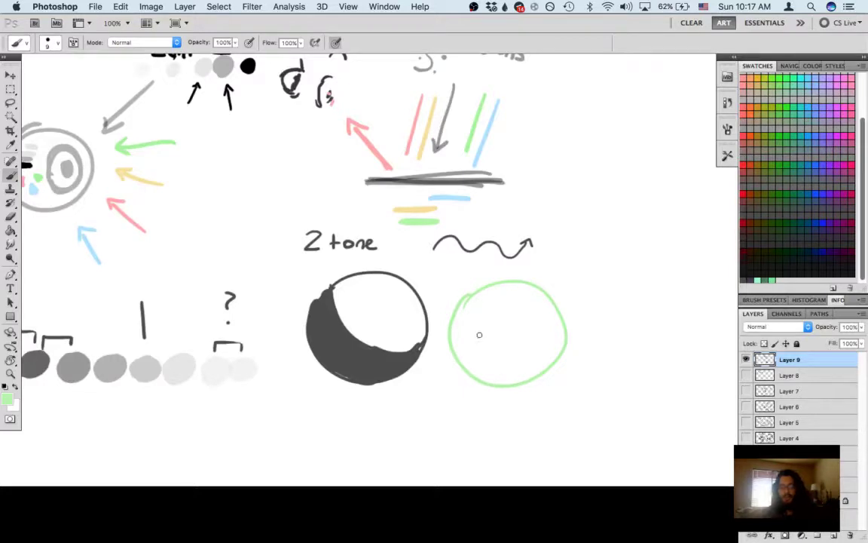
pyautogui.press(']')
pyautogui.press(']')
pyautogui.moveTo(503, 354)
pyautogui.mouseDown()
pyautogui.moveTo(505, 378)
pyautogui.moveTo(463, 315)
pyautogui.moveTo(473, 337)
pyautogui.moveTo(513, 365)
pyautogui.moveTo(555, 349)
pyautogui.moveTo(477, 369)
pyautogui.moveTo(454, 324)
pyautogui.moveTo(464, 343)
pyautogui.moveTo(535, 353)
pyautogui.mouseUp()
pyautogui.moveTo(575, 303); pyautogui.dragTo(495, 366)
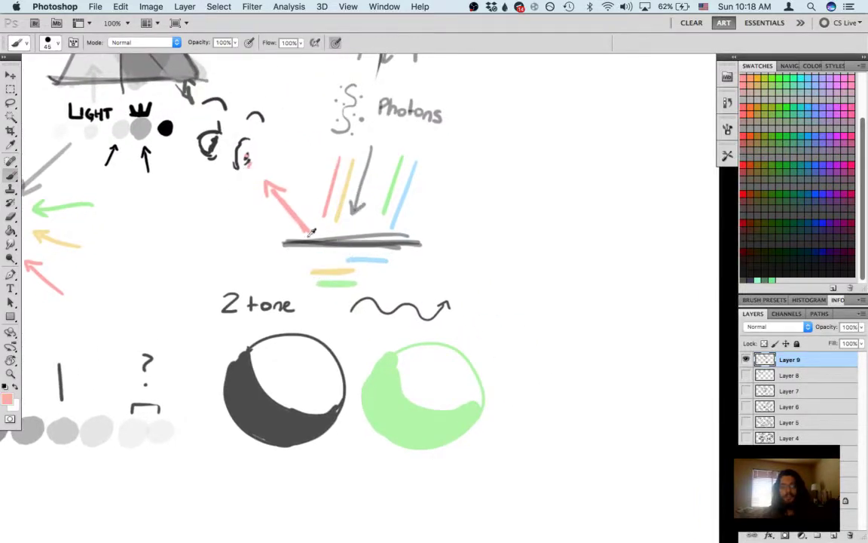
# Step: Tint the lit area of the green sphere with the sampled pink at 20% brush opacity
pyautogui.moveTo(411, 381)
pyautogui.mouseDown()
pyautogui.moveTo(407, 387)
pyautogui.moveTo(417, 354)
pyautogui.moveTo(432, 362)
pyautogui.mouseUp()
pyautogui.press('super+z')
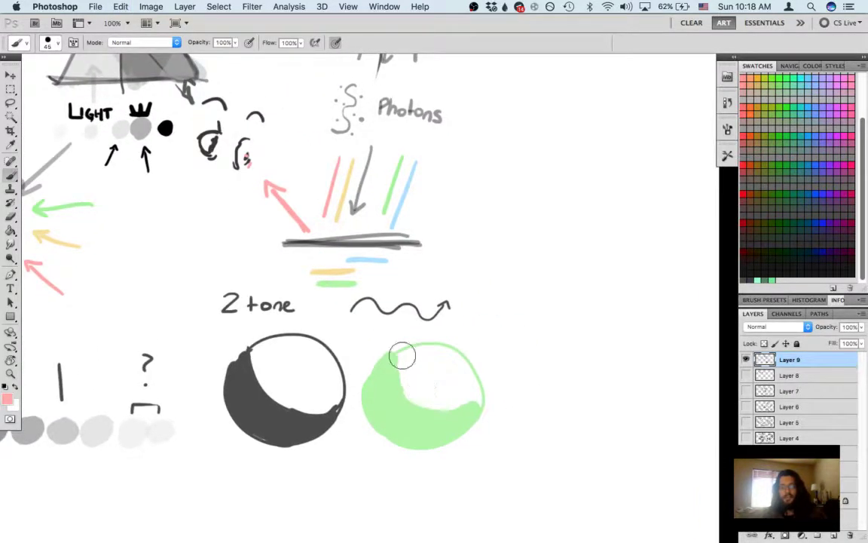
pyautogui.press('2')
pyautogui.moveTo(434, 371)
pyautogui.mouseDown()
pyautogui.moveTo(449, 373)
pyautogui.moveTo(440, 397)
pyautogui.moveTo(461, 394)
pyautogui.moveTo(454, 400)
pyautogui.moveTo(460, 374)
pyautogui.moveTo(456, 401)
pyautogui.moveTo(512, 337)
pyautogui.moveTo(430, 304)
pyautogui.moveTo(547, 368)
pyautogui.mouseUp()
# Step: Draw a dark gray arrow into the round eye diagram and number its value and color marks 1 and 2, using a size 20 brush
pyautogui.keyDown('alt'); pyautogui.click(435, 388); pyautogui.keyUp('alt')
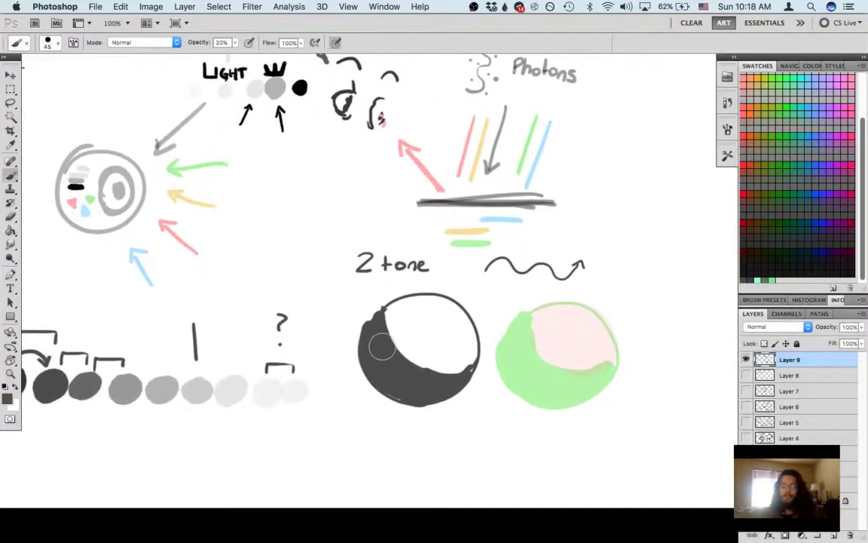
pyautogui.moveTo(379, 287)
pyautogui.mouseDown()
pyautogui.moveTo(375, 220)
pyautogui.moveTo(532, 398)
pyautogui.mouseUp()
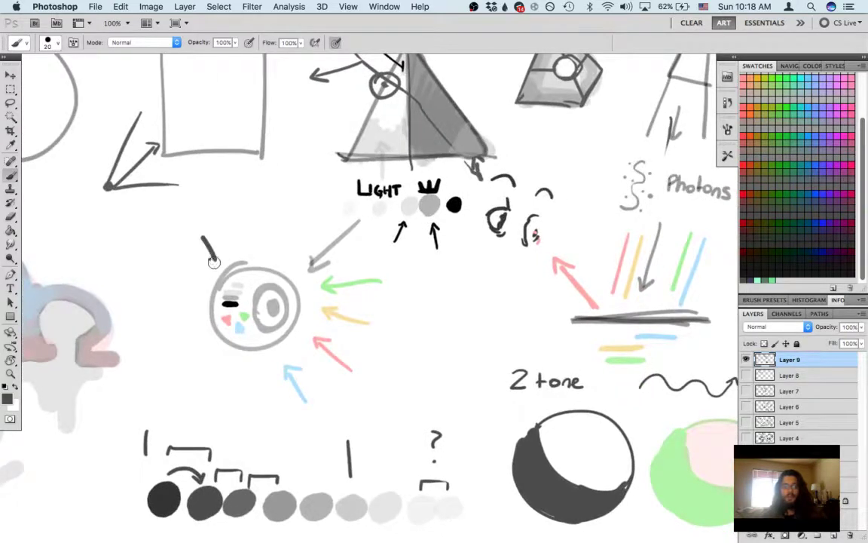
pyautogui.moveTo(210, 259); pyautogui.dragTo(222, 254)
pyautogui.moveTo(235, 253); pyautogui.dragTo(145, 113)
pyautogui.moveTo(281, 254); pyautogui.dragTo(450, 308)
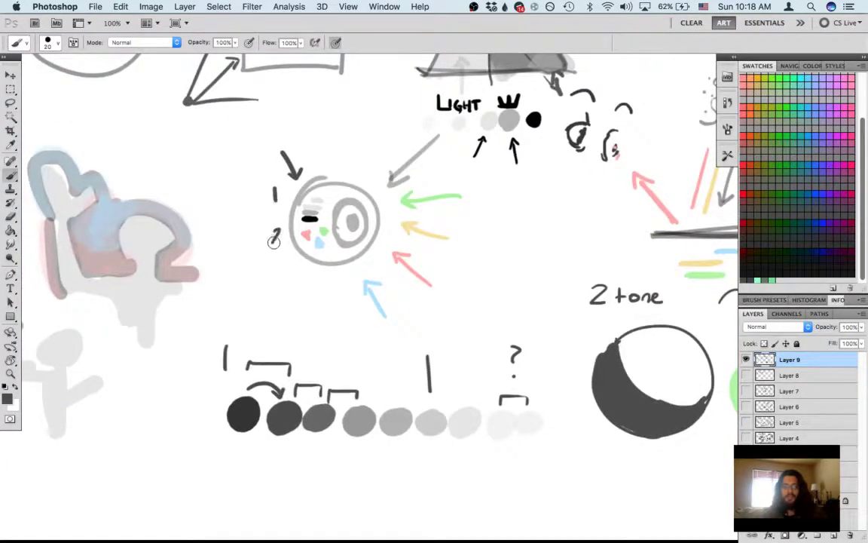
# Step: Paint a light gray midtone band along the gray sphere's shadow edge with a size 45 brush
pyautogui.hscroll(8, 542, 346)
pyautogui.scroll(-4, 543, 346)
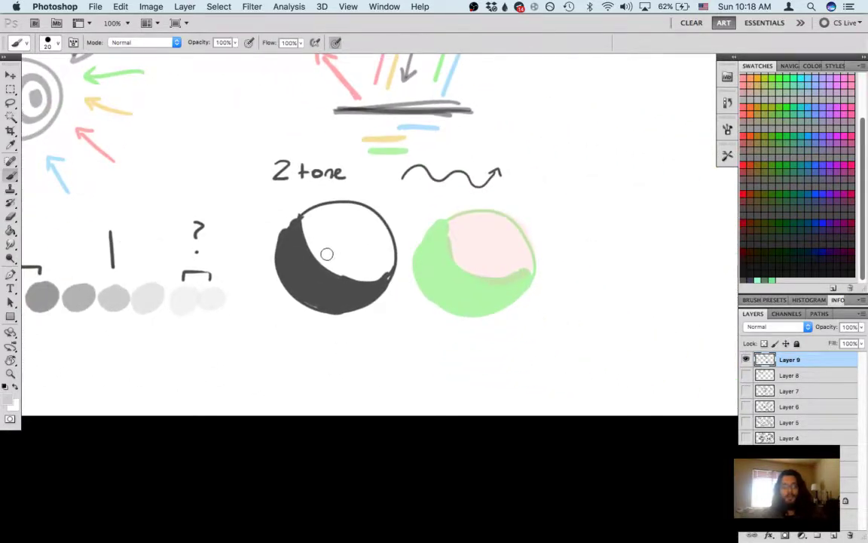
pyautogui.press(']')
pyautogui.press(']')
pyautogui.press(']')
pyautogui.press(']')
pyautogui.press(']')
pyautogui.moveTo(383, 269); pyautogui.dragTo(348, 266)
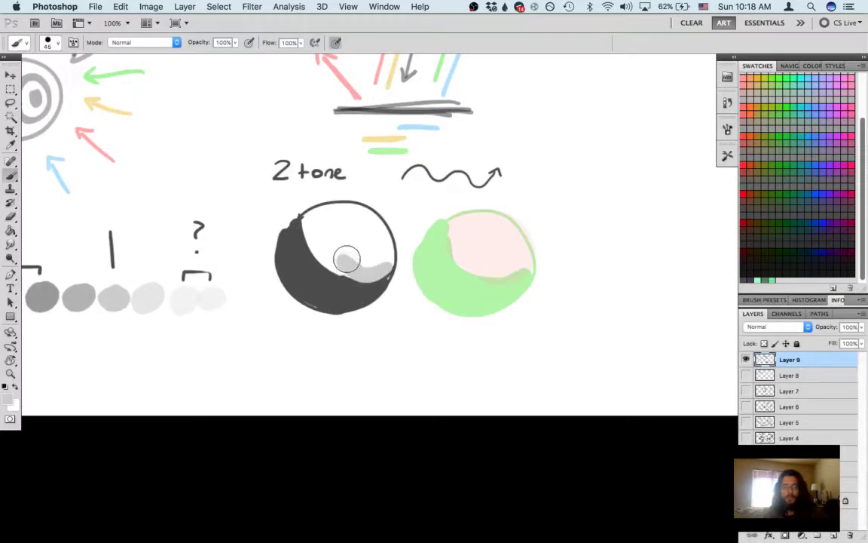
pyautogui.moveTo(297, 215)
pyautogui.mouseDown()
pyautogui.moveTo(352, 269)
pyautogui.moveTo(379, 265)
pyautogui.mouseUp()
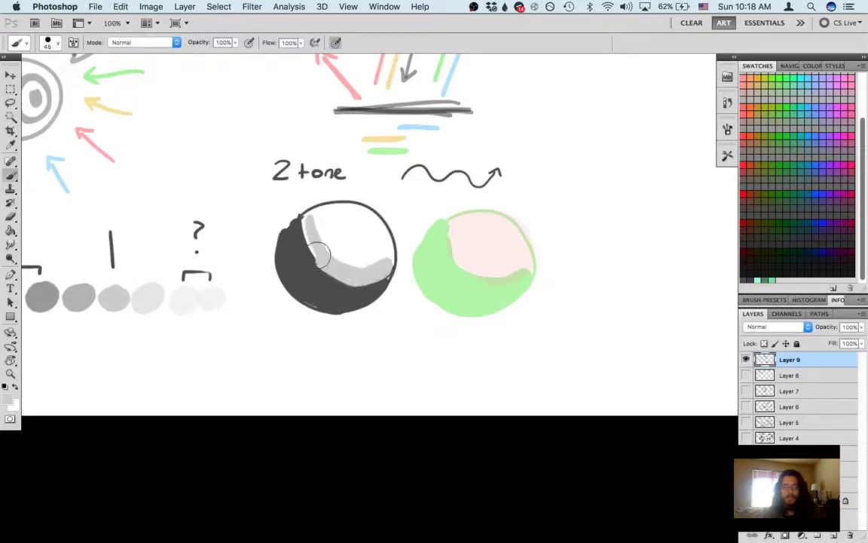
pyautogui.moveTo(316, 251)
pyautogui.mouseDown()
pyautogui.moveTo(307, 213)
pyautogui.moveTo(342, 272)
pyautogui.moveTo(387, 272)
pyautogui.mouseUp()
# Step: Draw a thick dark gray slanted bar below the spheres, with thin size 15 lines and dots falling from its upper end
pyautogui.hscroll(-5, 386, 302)
pyautogui.scroll(3, 386, 301)
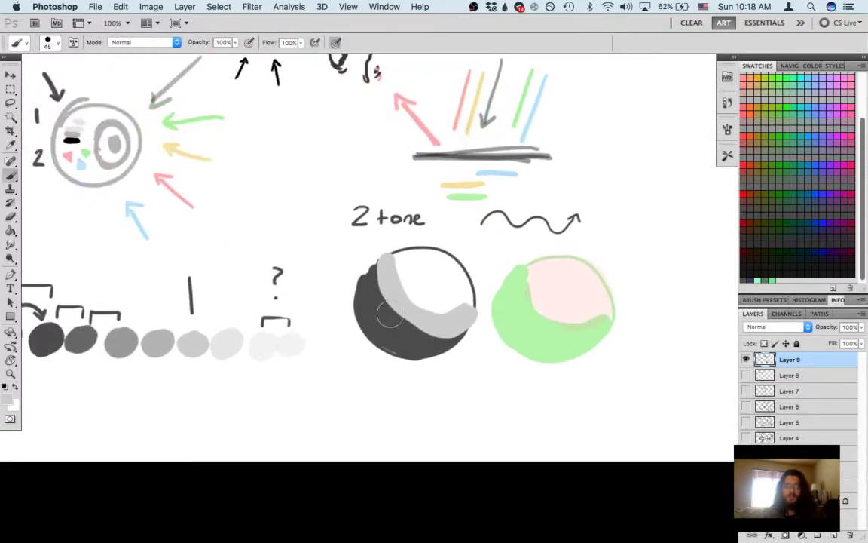
pyautogui.hscroll(-5, 445, 316)
pyautogui.scroll(-2, 445, 316)
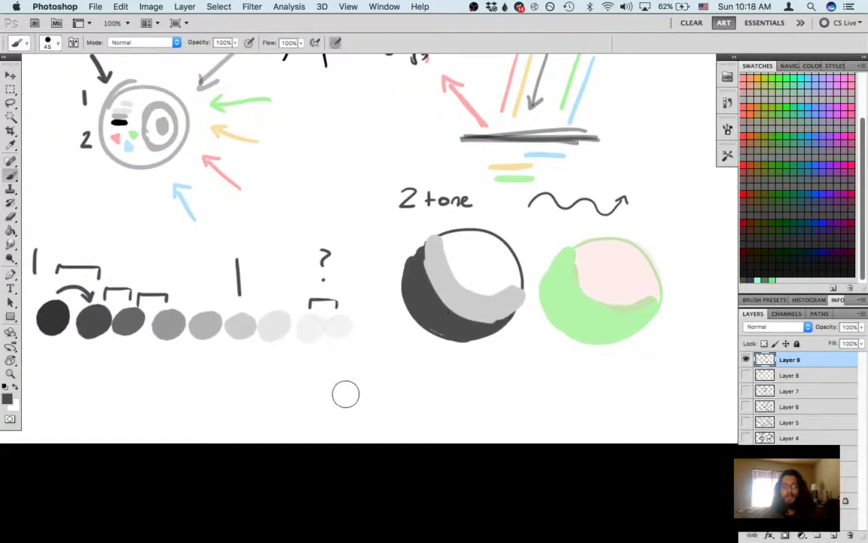
pyautogui.moveTo(341, 394); pyautogui.dragTo(384, 367)
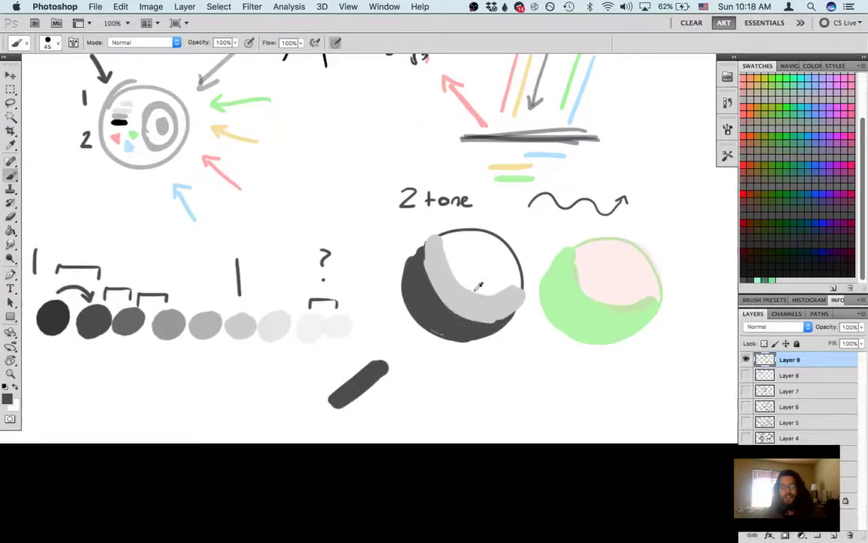
pyautogui.press('[')
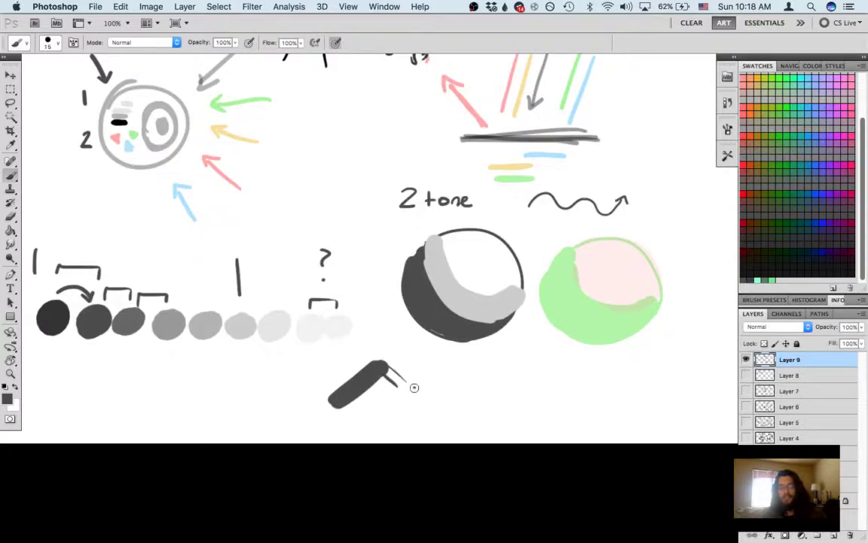
pyautogui.hscroll(-2, 422, 392)
# Step: Draw a second plane diagram beside the bar: a dark slanted stroke, a light gray flat stroke, and a dotted falloff
pyautogui.hscroll(10, 535, 339)
pyautogui.scroll(-4, 535, 339)
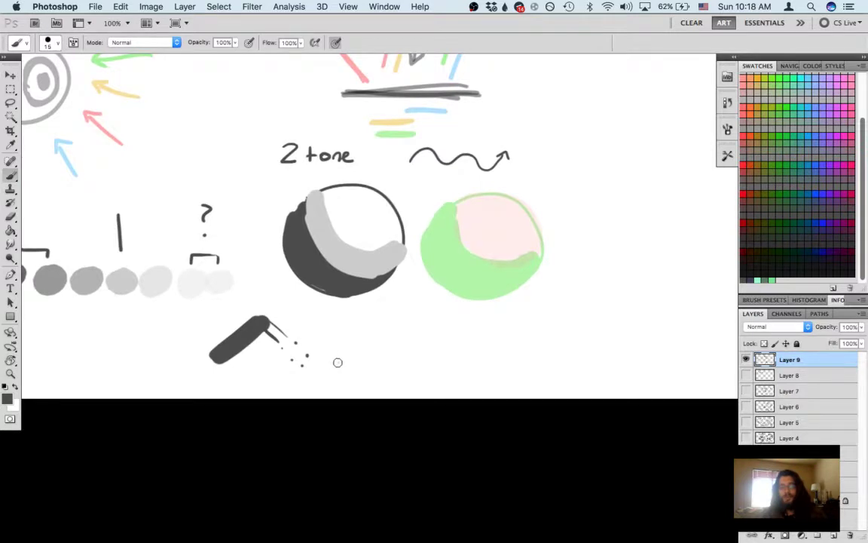
pyautogui.moveTo(341, 361); pyautogui.dragTo(367, 334)
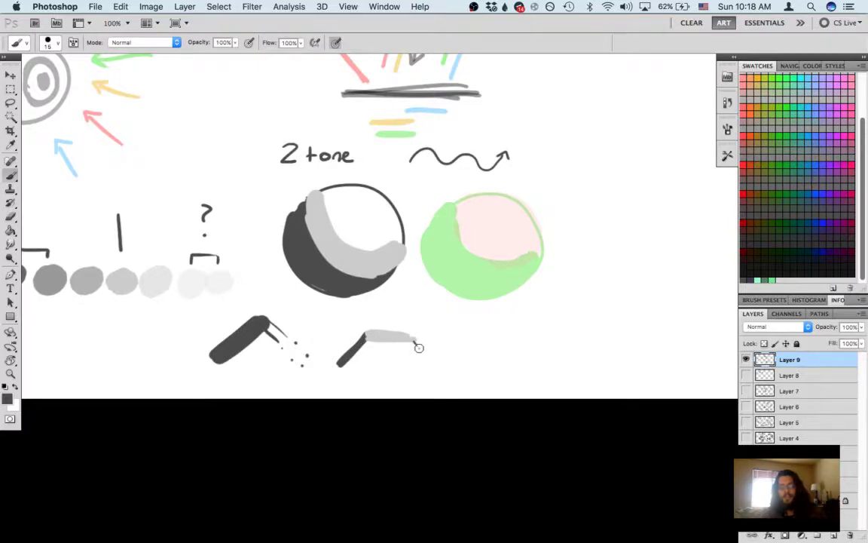
# Step: Set up a soft-edged round brush at size 125 with the sphere's light gray midtone
pyautogui.hscroll(-3, 417, 341)
pyautogui.scroll(2, 417, 341)
pyautogui.hscroll(-1, 470, 226)
pyautogui.scroll(-1, 470, 227)
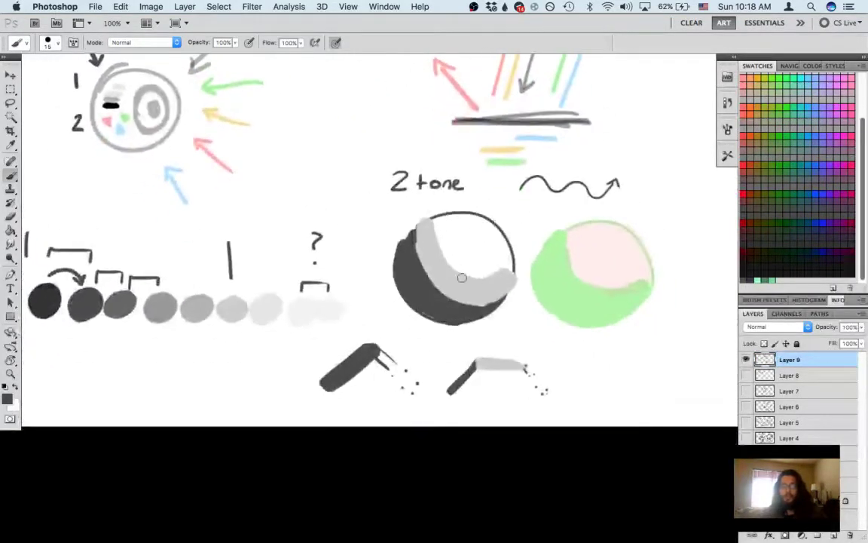
pyautogui.press(']')
pyautogui.press(']')
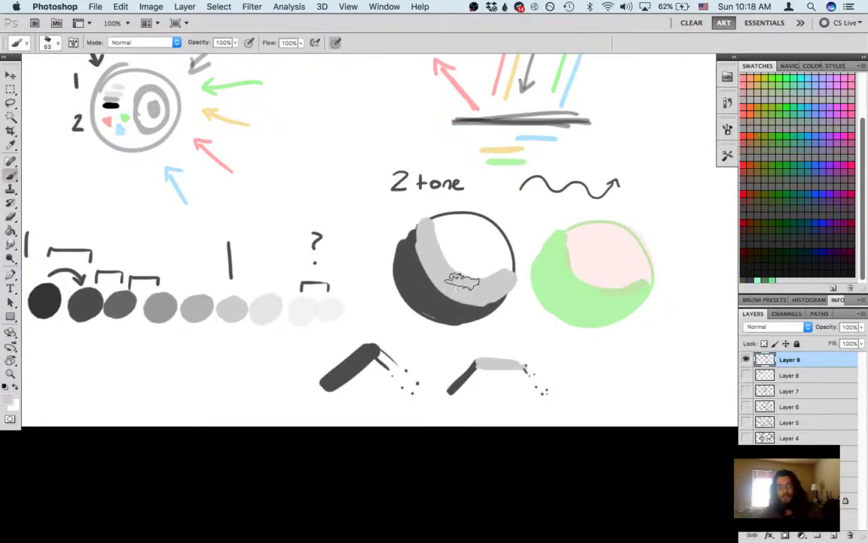
pyautogui.press(']')
pyautogui.press(']')
pyautogui.press(']')
pyautogui.press(']')
pyautogui.press(']')
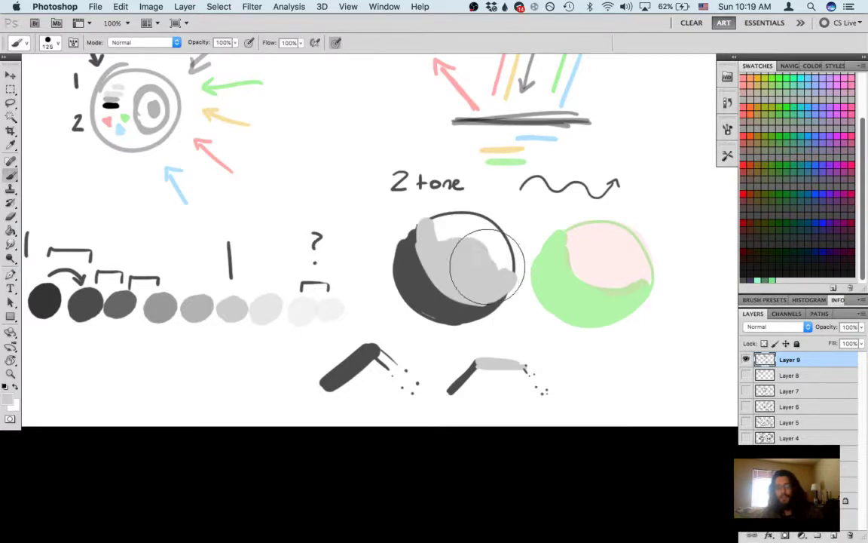
pyautogui.hotkey('shift', '[')
pyautogui.hotkey('shift', '[')
pyautogui.hotkey('shift', '[')
pyautogui.hotkey('shift', '[')
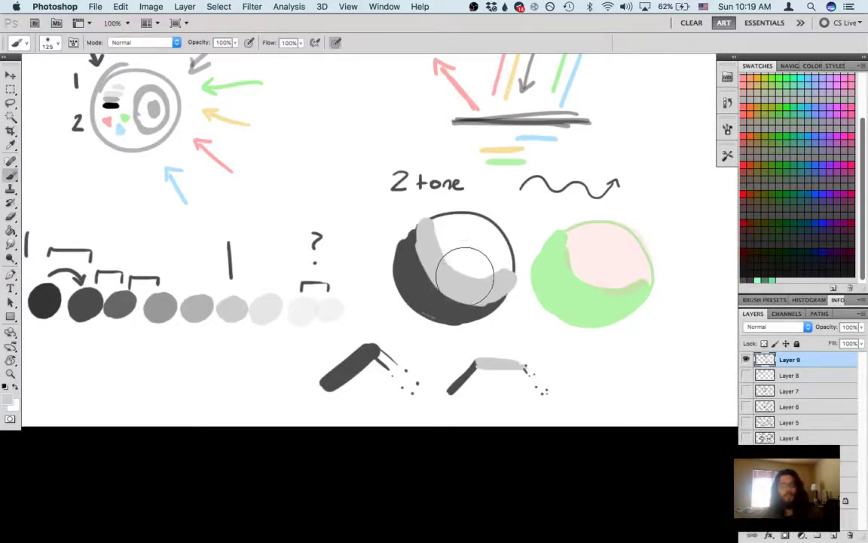
# Step: Blend the gray sphere's midtone and shadow edges at 40% opacity with sampled light and dark grays
pyautogui.moveTo(461, 268); pyautogui.dragTo(461, 260)
pyautogui.hotkey('ctrl', 'z')
pyautogui.press('4')
pyautogui.moveTo(439, 226)
pyautogui.mouseDown()
pyautogui.moveTo(492, 273)
pyautogui.moveTo(473, 268)
pyautogui.moveTo(444, 254)
pyautogui.moveTo(454, 248)
pyautogui.moveTo(447, 240)
pyautogui.moveTo(538, 253)
pyautogui.mouseUp()
pyautogui.keyDown('alt'); pyautogui.click(468, 316); pyautogui.keyUp('alt')
pyautogui.moveTo(474, 312)
pyautogui.mouseDown()
pyautogui.moveTo(454, 287)
pyautogui.moveTo(508, 309)
pyautogui.moveTo(438, 276)
pyautogui.moveTo(513, 312)
pyautogui.mouseUp()
# Step: Draw a soft arch with dark ends beside the two plane diagrams, using a size 30 brush at 40% opacity
pyautogui.moveTo(584, 301); pyautogui.dragTo(463, 272)
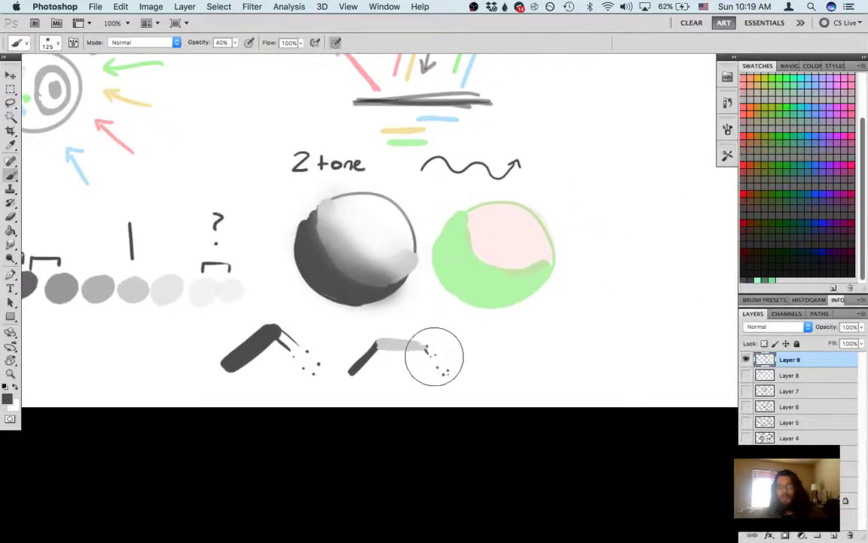
pyautogui.press('[')
pyautogui.press('[')
pyautogui.press('[')
pyautogui.press('[')
pyautogui.press('[')
pyautogui.press('[')
pyautogui.press('[')
pyautogui.press('[')
pyautogui.moveTo(473, 367)
pyautogui.mouseDown()
pyautogui.moveTo(498, 340)
pyautogui.moveTo(544, 346)
pyautogui.moveTo(557, 368)
pyautogui.mouseUp()
pyautogui.moveTo(503, 371)
pyautogui.mouseDown()
pyautogui.moveTo(475, 343)
pyautogui.moveTo(533, 358)
pyautogui.mouseUp()
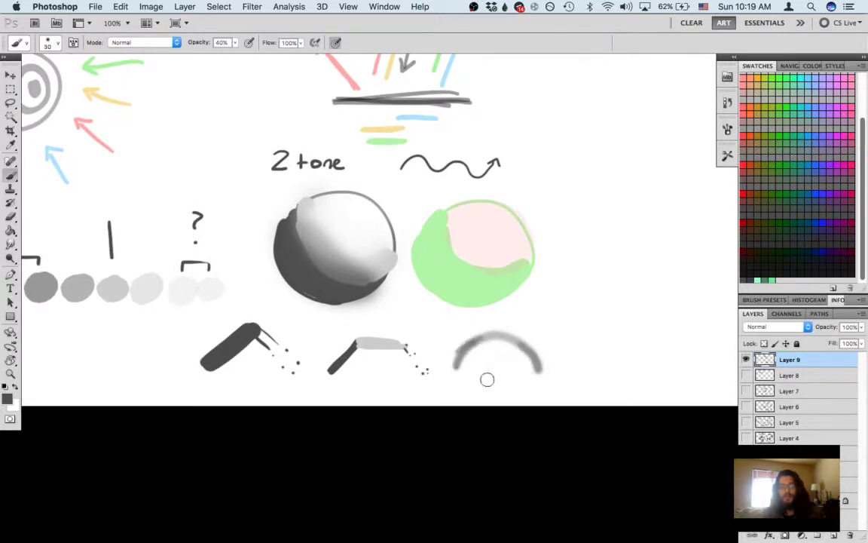
# Step: Mark the arch's planes at 100% opacity with light gray strokes above and below its crown and darker slanted strokes inside its ends
pyautogui.press('0')
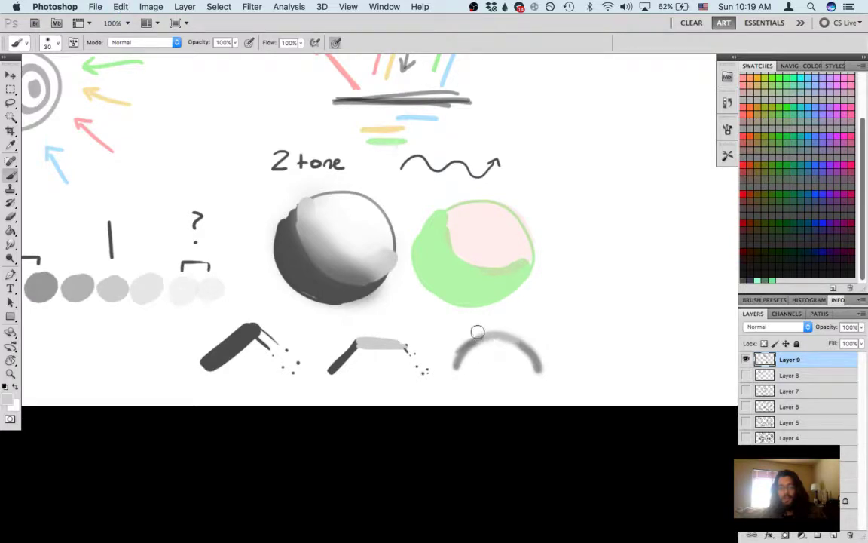
pyautogui.moveTo(468, 324); pyautogui.dragTo(526, 322)
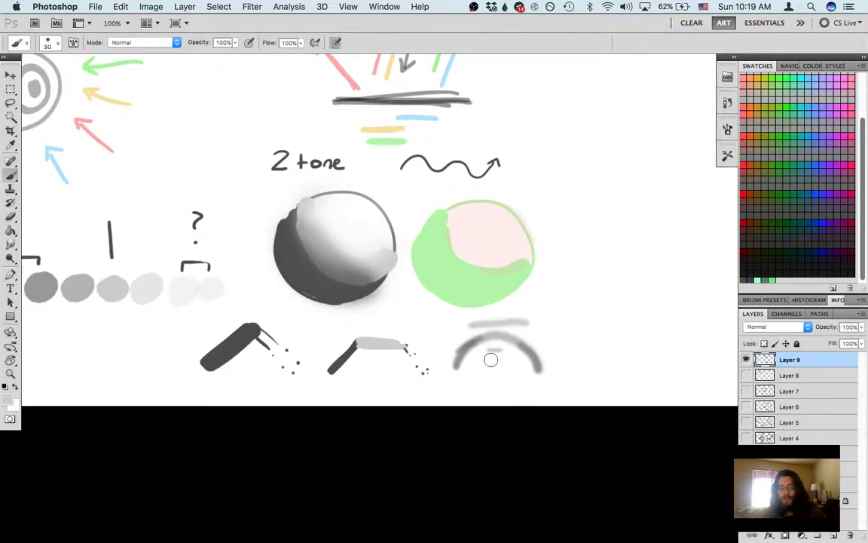
pyautogui.moveTo(480, 362); pyautogui.dragTo(473, 376)
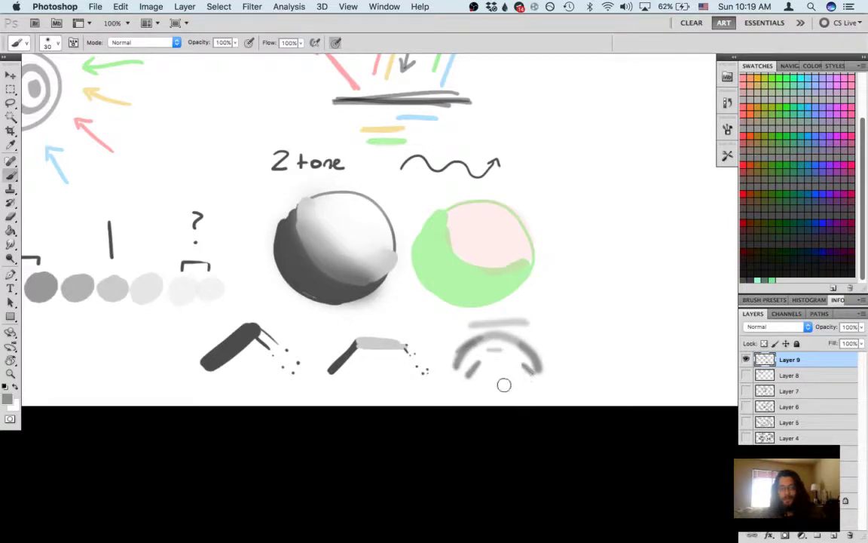
pyautogui.moveTo(490, 363); pyautogui.dragTo(591, 393)
pyautogui.keyDown('alt'); pyautogui.click(387, 320); pyautogui.keyUp('alt')
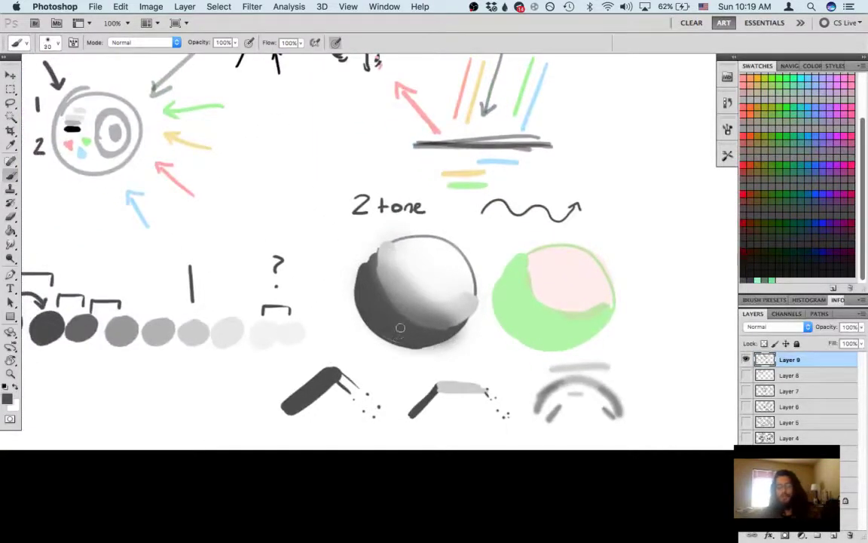
pyautogui.moveTo(618, 304); pyautogui.dragTo(431, 335)
pyautogui.moveTo(436, 223)
pyautogui.mouseDown()
pyautogui.moveTo(502, 205)
pyautogui.moveTo(434, 269)
pyautogui.moveTo(448, 186)
pyautogui.moveTo(477, 284)
pyautogui.moveTo(419, 218)
pyautogui.mouseUp()
pyautogui.press('super+z')
pyautogui.press('super+z')
pyautogui.moveTo(440, 277)
pyautogui.mouseDown()
pyautogui.moveTo(484, 285)
pyautogui.moveTo(491, 201)
pyautogui.moveTo(476, 201)
pyautogui.moveTo(493, 217)
pyautogui.moveTo(477, 203)
pyautogui.moveTo(410, 252)
pyautogui.moveTo(547, 419)
pyautogui.moveTo(413, 436)
pyautogui.moveTo(287, 483)
pyautogui.mouseUp()
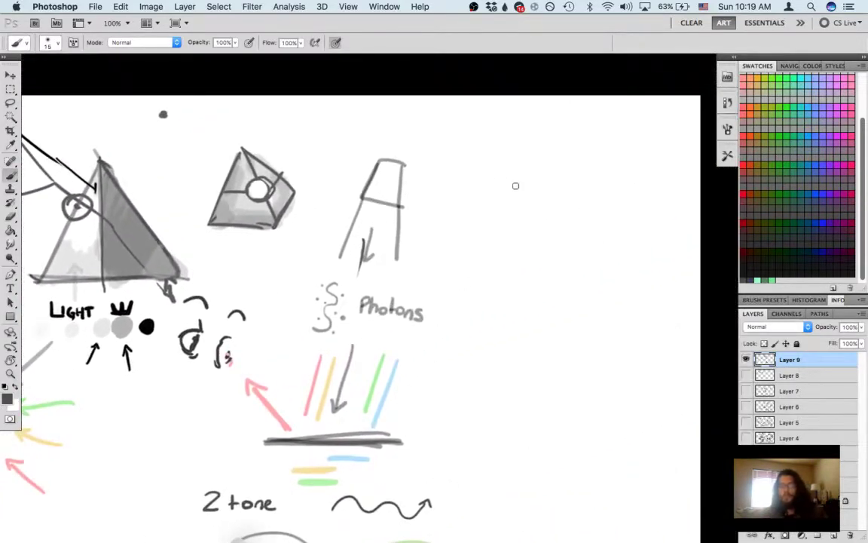
pyautogui.moveTo(479, 192); pyautogui.dragTo(485, 271)
pyautogui.press('super+z')
pyautogui.moveTo(472, 231); pyautogui.dragTo(471, 139)
pyautogui.moveTo(403, 237); pyautogui.dragTo(488, 219)
pyautogui.moveTo(217, 295); pyautogui.dragTo(263, 400)
pyautogui.moveTo(440, 276); pyautogui.dragTo(300, 339)
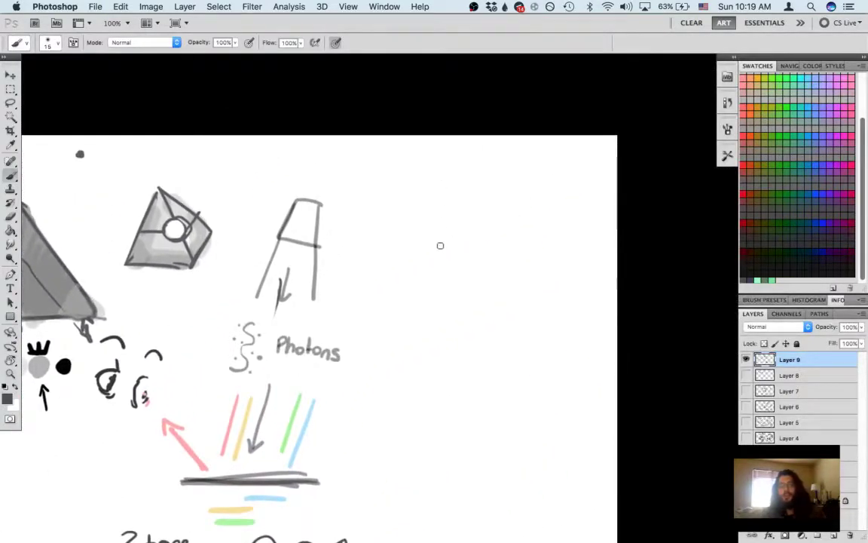
# Step: Draw a boxed light dot with two flared lines beside the Photons diagram, above a ground line with two slanted rays
pyautogui.click(441, 172)
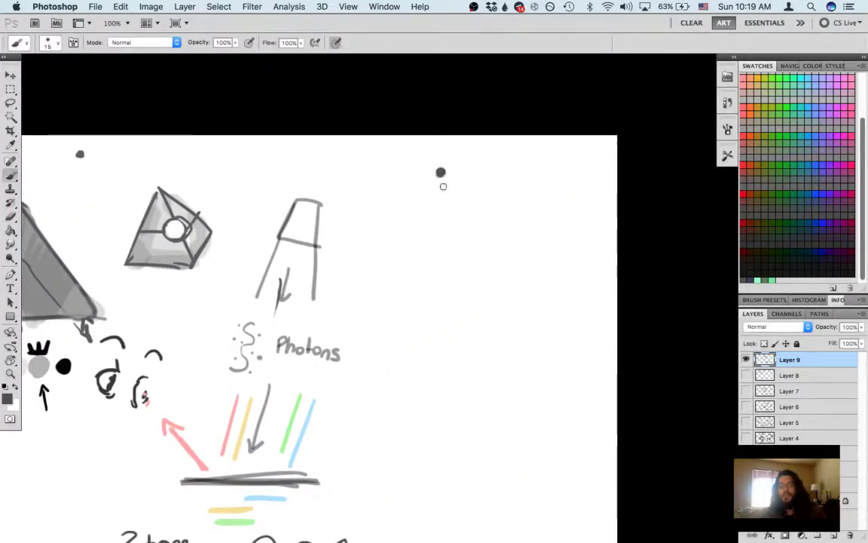
pyautogui.moveTo(427, 178)
pyautogui.mouseDown()
pyautogui.moveTo(452, 156)
pyautogui.moveTo(428, 176)
pyautogui.moveTo(444, 160)
pyautogui.moveTo(455, 176)
pyautogui.moveTo(422, 226)
pyautogui.mouseUp()
pyautogui.moveTo(461, 179); pyautogui.dragTo(465, 218)
pyautogui.moveTo(428, 165); pyautogui.dragTo(454, 164)
pyautogui.moveTo(394, 285); pyautogui.dragTo(488, 285)
pyautogui.moveTo(394, 240)
pyautogui.mouseDown()
pyautogui.moveTo(424, 284)
pyautogui.moveTo(478, 248)
pyautogui.mouseUp()
# Step: Erase the ground line and slanted rays below the boxed light dot
pyautogui.press('e')
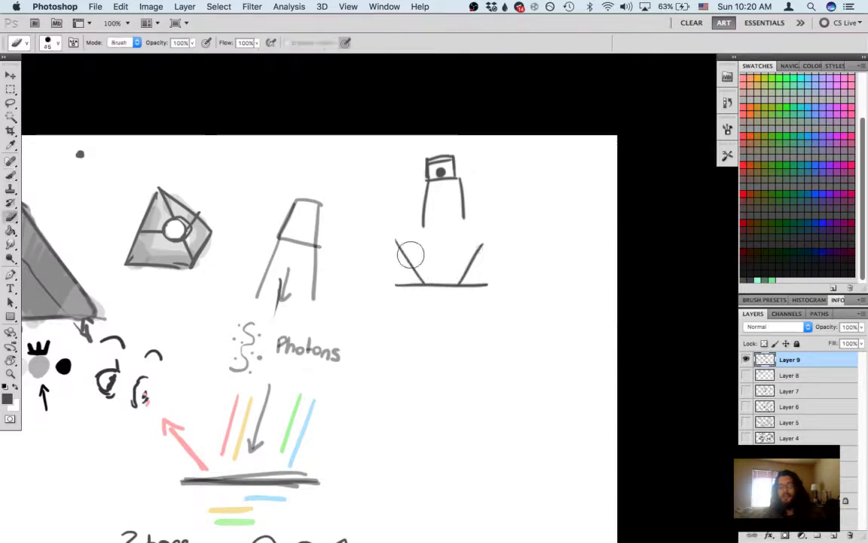
pyautogui.moveTo(405, 248)
pyautogui.mouseDown()
pyautogui.moveTo(413, 292)
pyautogui.moveTo(403, 288)
pyautogui.mouseUp()
pyautogui.press('b')
pyautogui.moveTo(395, 285)
pyautogui.mouseDown()
pyautogui.moveTo(484, 290)
pyautogui.moveTo(422, 285)
pyautogui.moveTo(475, 281)
pyautogui.mouseUp()
pyautogui.press('e')
pyautogui.press('b')
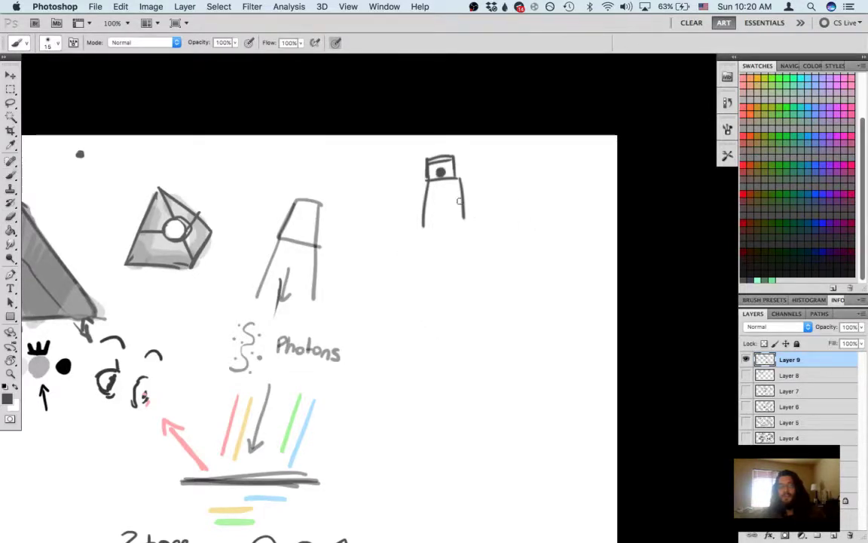
# Step: Replace the boxed light and its flared lines with a plain dark dot, and draw the outline of a cube beside it
pyautogui.press('e')
pyautogui.moveTo(444, 196)
pyautogui.mouseDown()
pyautogui.moveTo(417, 184)
pyautogui.moveTo(450, 222)
pyautogui.moveTo(418, 211)
pyautogui.moveTo(439, 328)
pyautogui.mouseUp()
pyautogui.press('b')
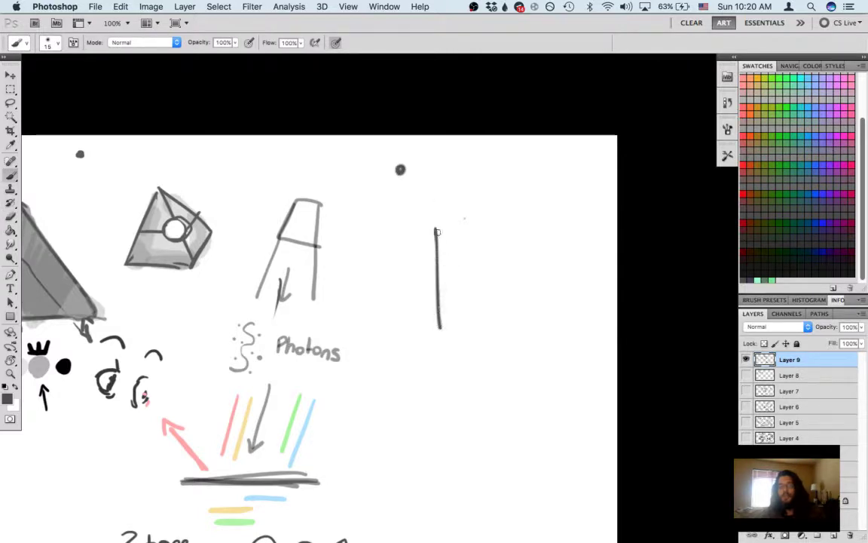
pyautogui.moveTo(435, 228); pyautogui.dragTo(517, 262)
pyautogui.moveTo(434, 228)
pyautogui.mouseDown()
pyautogui.moveTo(517, 196)
pyautogui.moveTo(591, 241)
pyautogui.moveTo(542, 273)
pyautogui.moveTo(522, 359)
pyautogui.mouseUp()
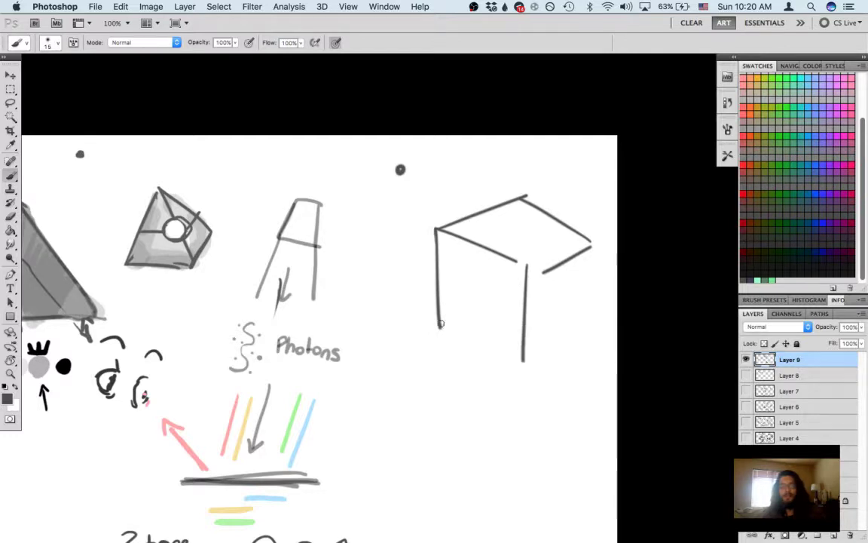
pyautogui.moveTo(440, 325)
pyautogui.mouseDown()
pyautogui.moveTo(521, 360)
pyautogui.moveTo(589, 314)
pyautogui.mouseUp()
pyautogui.moveTo(592, 238); pyautogui.dragTo(588, 325)
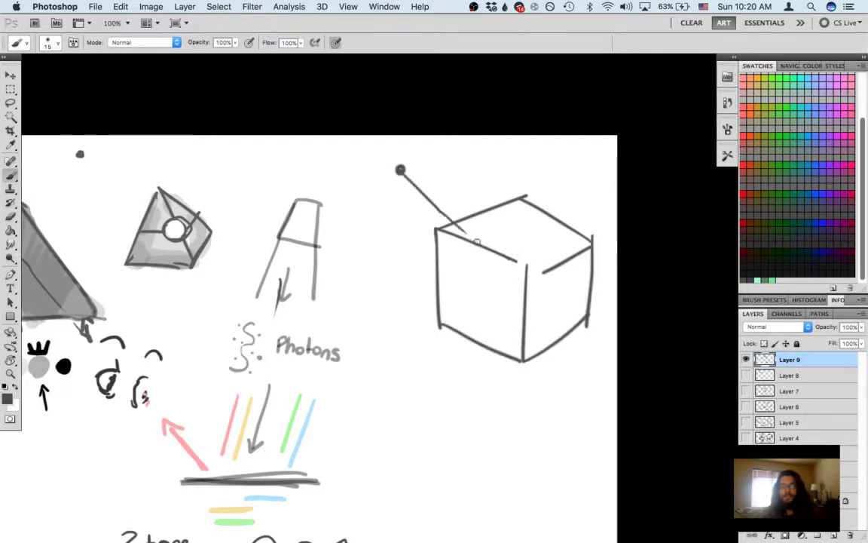
# Step: Draw a ray from the light dot to the cube's upper front edge, ending in a circled point with arrows along both planes
pyautogui.moveTo(489, 237); pyautogui.dragTo(493, 250)
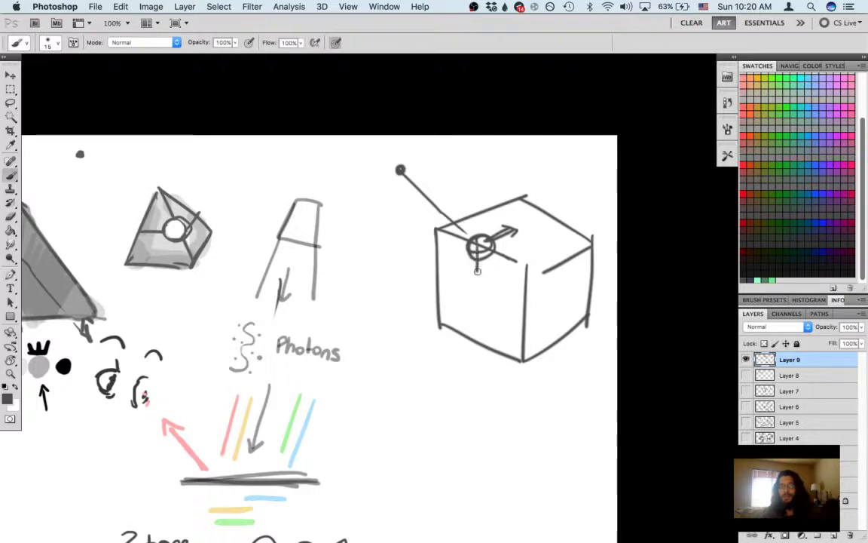
pyautogui.moveTo(477, 269); pyautogui.dragTo(477, 277)
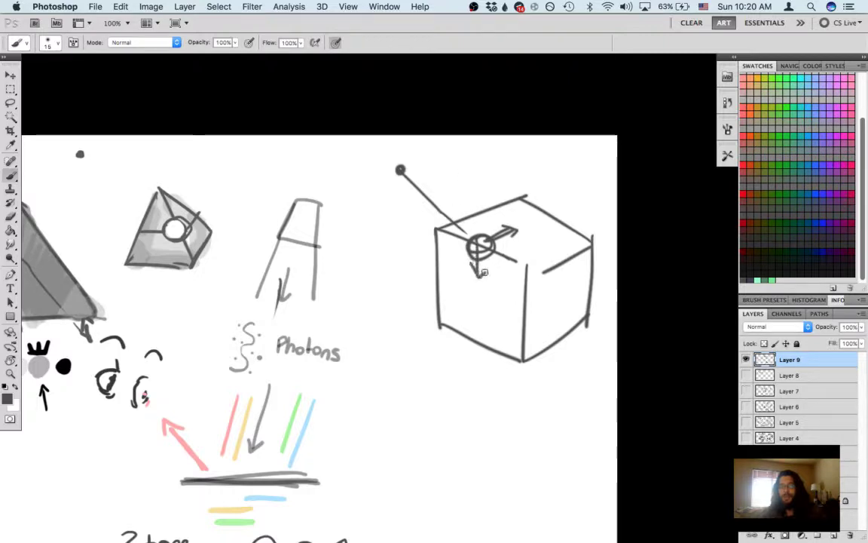
# Step: Fill the cube's front face with light gray sampled from the value dots, using a size 70 brush
pyautogui.press(']')
pyautogui.keyDown('alt'); pyautogui.click(42, 365); pyautogui.keyUp('alt')
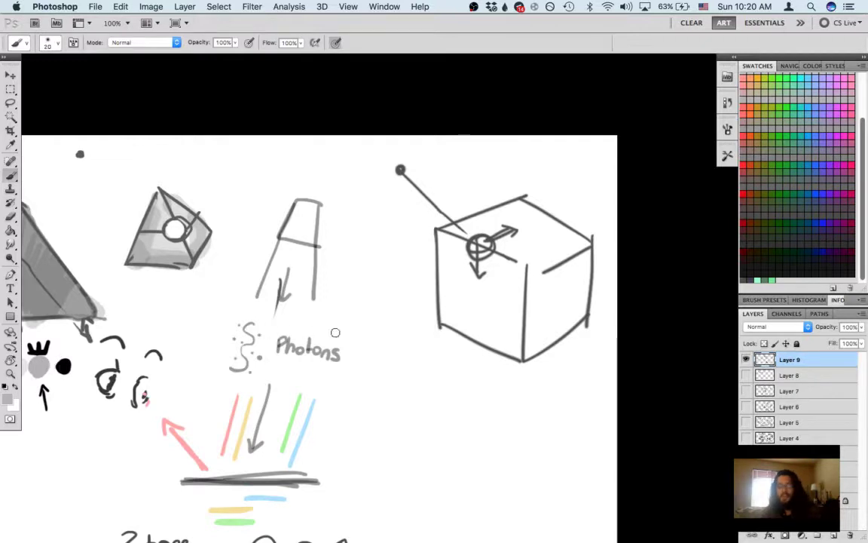
pyautogui.press(']')
pyautogui.press(']')
pyautogui.press(']')
pyautogui.press(']')
pyautogui.press(']')
pyautogui.moveTo(461, 323)
pyautogui.mouseDown()
pyautogui.moveTo(448, 240)
pyautogui.moveTo(450, 304)
pyautogui.moveTo(454, 254)
pyautogui.moveTo(480, 328)
pyautogui.moveTo(496, 332)
pyautogui.moveTo(487, 294)
pyautogui.moveTo(517, 289)
pyautogui.moveTo(473, 292)
pyautogui.moveTo(503, 274)
pyautogui.moveTo(498, 255)
pyautogui.moveTo(514, 267)
pyautogui.moveTo(511, 277)
pyautogui.moveTo(468, 269)
pyautogui.moveTo(459, 265)
pyautogui.moveTo(483, 267)
pyautogui.moveTo(449, 246)
pyautogui.moveTo(490, 258)
pyautogui.mouseUp()
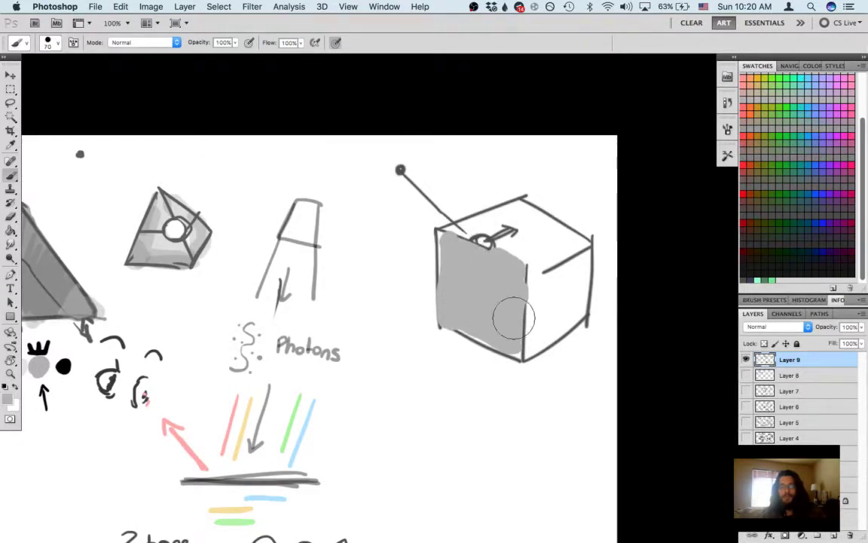
# Step: Shade the cube's side face darker with black at 50% opacity
pyautogui.press('d')
pyautogui.press('5')
pyautogui.moveTo(538, 339)
pyautogui.mouseDown()
pyautogui.moveTo(538, 288)
pyautogui.moveTo(583, 265)
pyautogui.moveTo(543, 338)
pyautogui.moveTo(549, 303)
pyautogui.moveTo(557, 328)
pyautogui.moveTo(581, 313)
pyautogui.moveTo(583, 256)
pyautogui.moveTo(536, 270)
pyautogui.moveTo(530, 358)
pyautogui.mouseUp()
pyautogui.press('[')
pyautogui.press('[')
pyautogui.press('[')
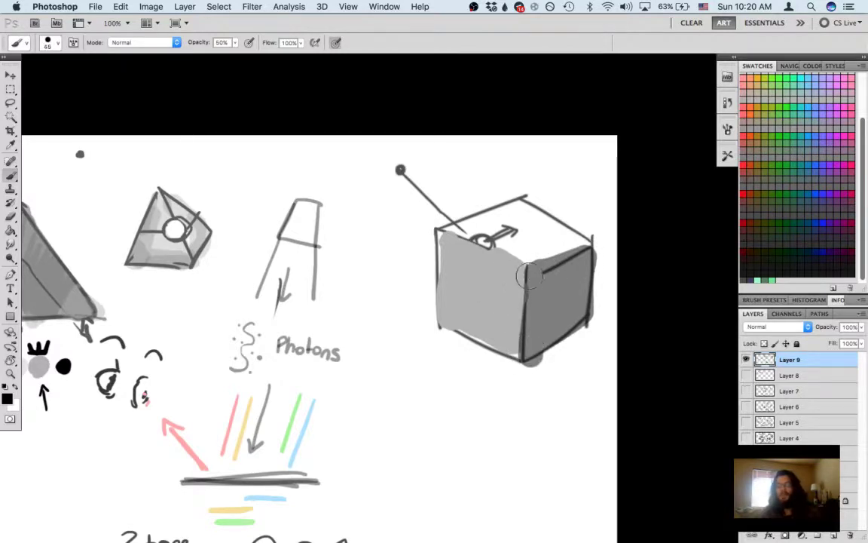
# Step: Redraw the cube's upper front edge as a dark line with a size 25 brush at 50% opacity, undoing two attempts
pyautogui.press('[')
pyautogui.press('[')
pyautogui.press('[')
pyautogui.press('[')
pyautogui.press('[')
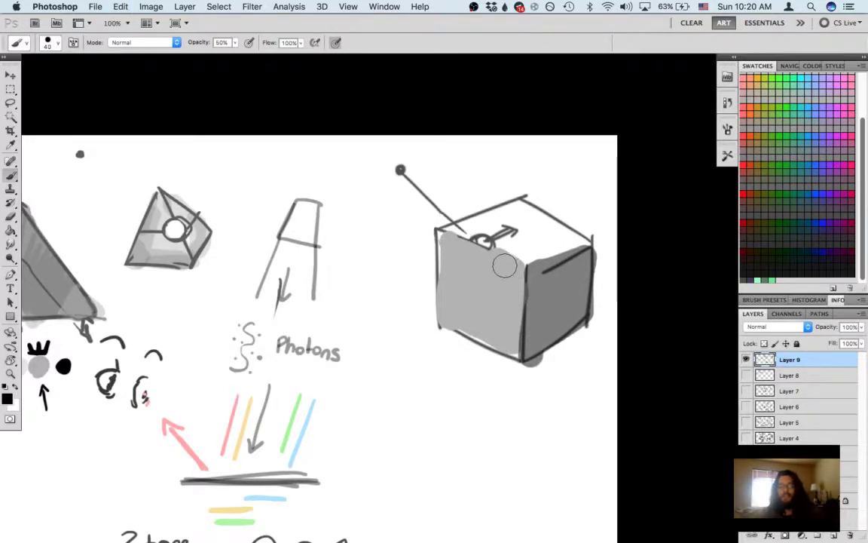
pyautogui.press('[')
pyautogui.press('[')
pyautogui.press('[')
pyautogui.moveTo(437, 229); pyautogui.dragTo(525, 264)
pyautogui.press('super+z')
pyautogui.moveTo(435, 229)
pyautogui.mouseDown()
pyautogui.moveTo(507, 255)
pyautogui.moveTo(519, 270)
pyautogui.mouseUp()
pyautogui.press('super+z')
pyautogui.moveTo(431, 233); pyautogui.dragTo(526, 268)
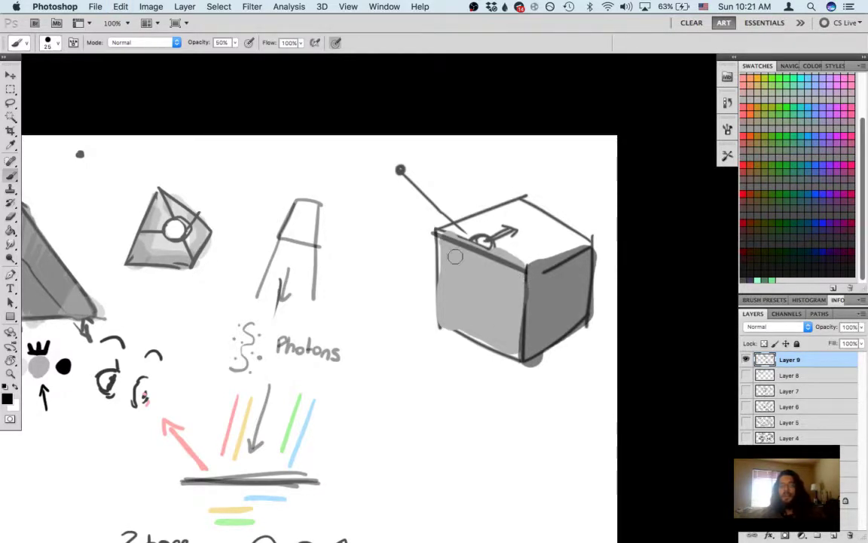
# Step: Blend the side face's sampled gray into the cube's front face with a size 60 brush at 50% and 30% opacity
pyautogui.press(']')
pyautogui.press(']')
pyautogui.press(']')
pyautogui.press(']')
pyautogui.press(']')
pyautogui.press(']')
pyautogui.press(']')
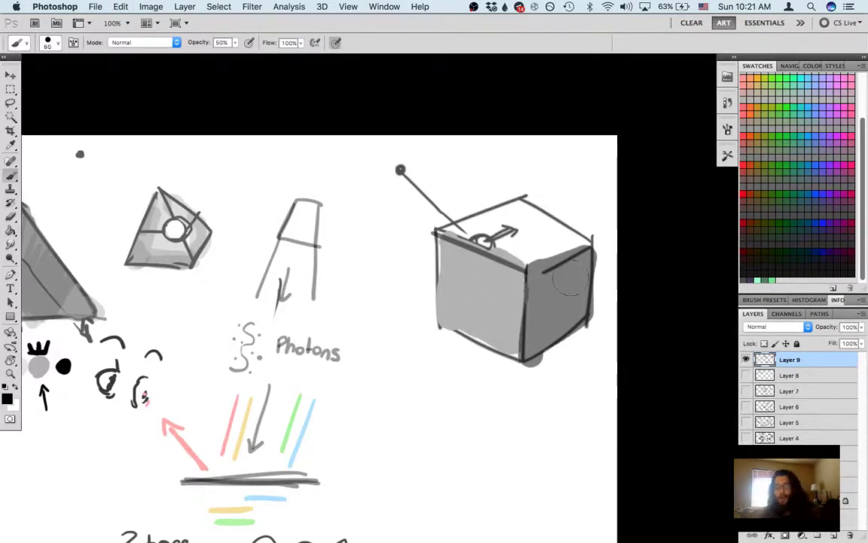
pyautogui.moveTo(571, 263); pyautogui.dragTo(528, 265)
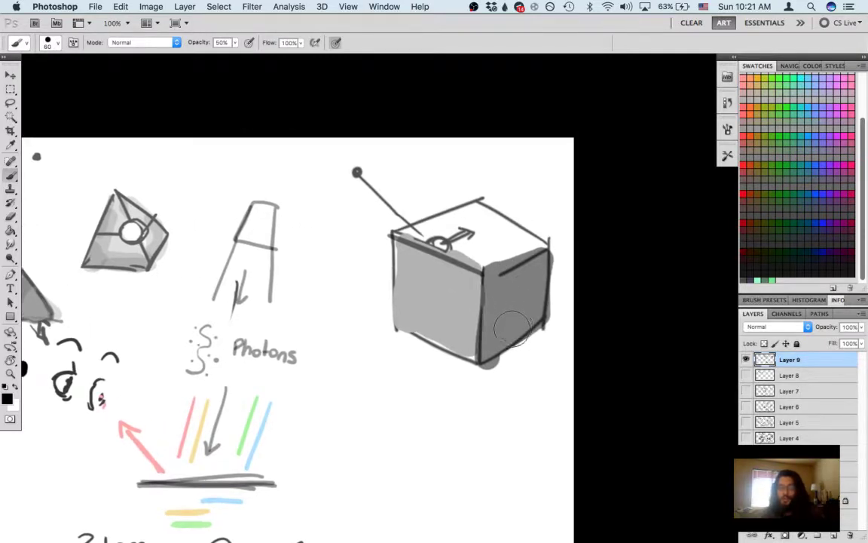
pyautogui.keyDown('alt'); pyautogui.click(492, 324); pyautogui.keyUp('alt')
pyautogui.moveTo(442, 351); pyautogui.dragTo(451, 337)
pyautogui.press('3')
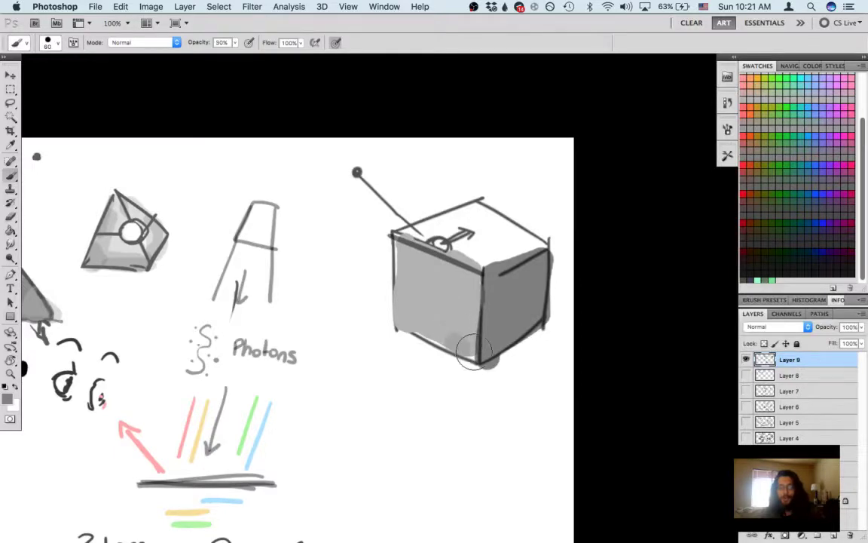
pyautogui.moveTo(422, 282); pyautogui.dragTo(413, 309)
pyautogui.keyDown('alt'); pyautogui.click(514, 296); pyautogui.keyUp('alt')
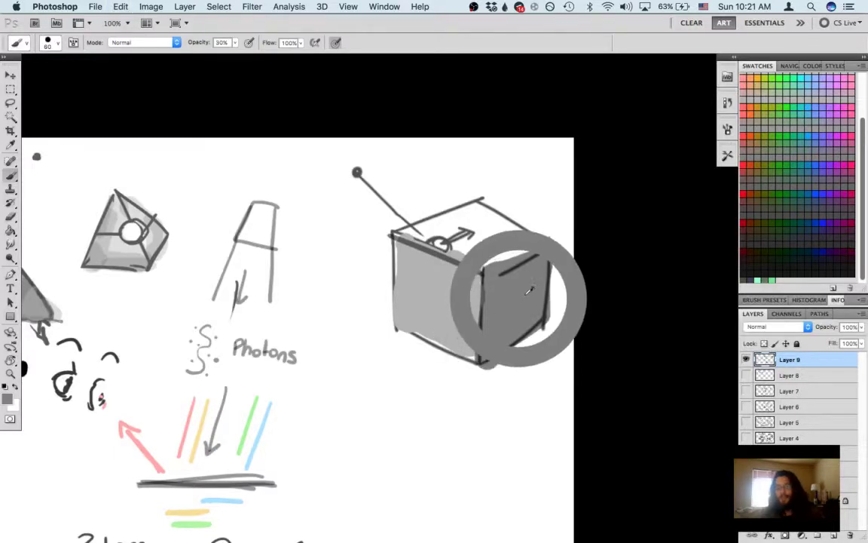
pyautogui.moveTo(512, 285); pyautogui.dragTo(520, 300)
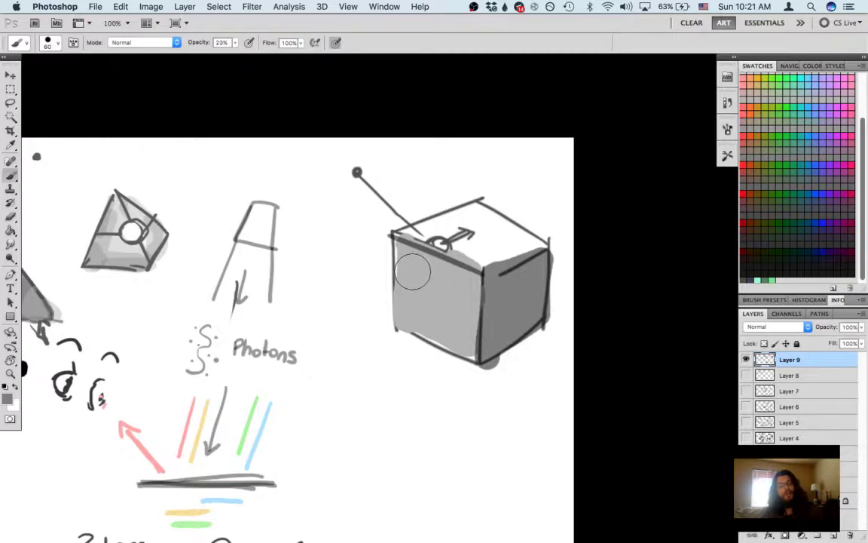
# Step: Paint a black dot at 100% opacity below the cube and label it "100" with a size 9 brush
pyautogui.press('2')
pyautogui.scroll(-3, 488, 306)
pyautogui.hscroll(-1, 482, 306)
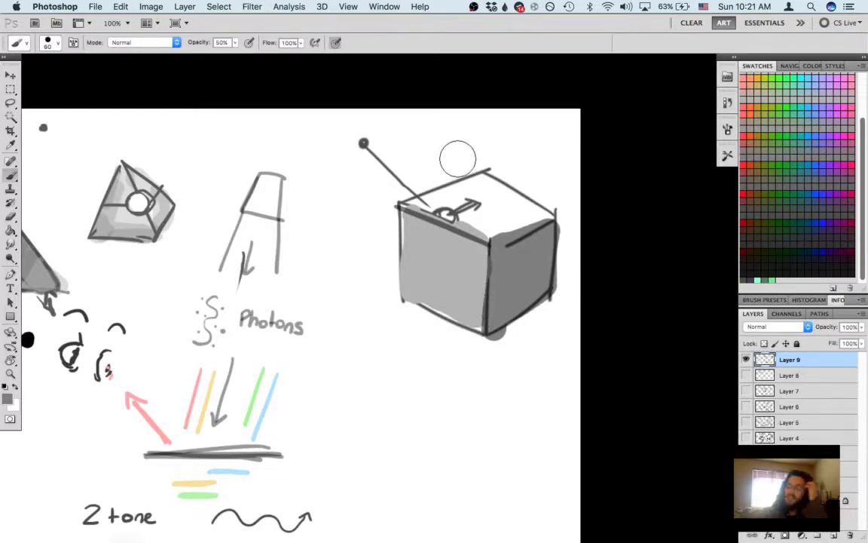
pyautogui.moveTo(373, 392)
pyautogui.mouseDown()
pyautogui.moveTo(360, 383)
pyautogui.moveTo(375, 387)
pyautogui.mouseUp()
pyautogui.press('super+z')
pyautogui.press('d')
pyautogui.press('0')
pyautogui.click(367, 394)
pyautogui.press('[')
pyautogui.press('[')
pyautogui.press('[')
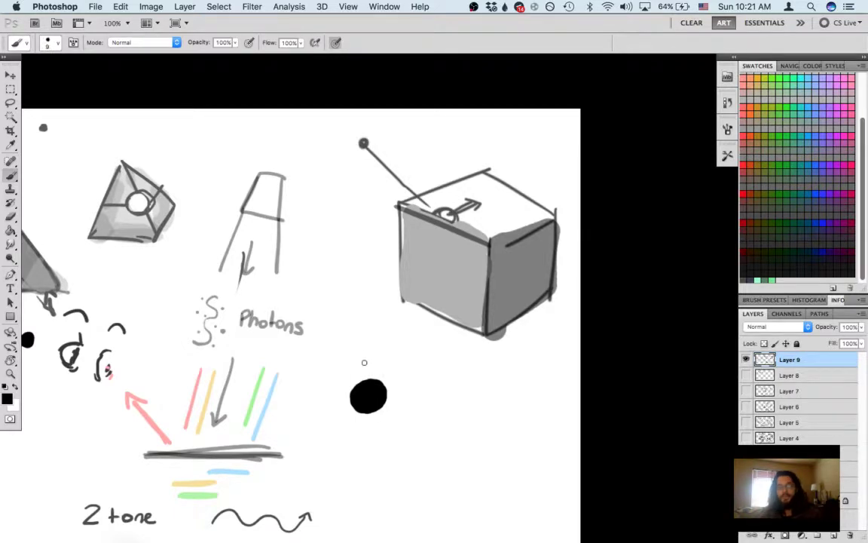
pyautogui.press('super+z')
# Step: Add three progressively lighter gray dots beside the black one with a size 35 brush, from 50% down to 10% opacity
pyautogui.press(']')
pyautogui.press(']')
pyautogui.press(']')
pyautogui.click(432, 399)
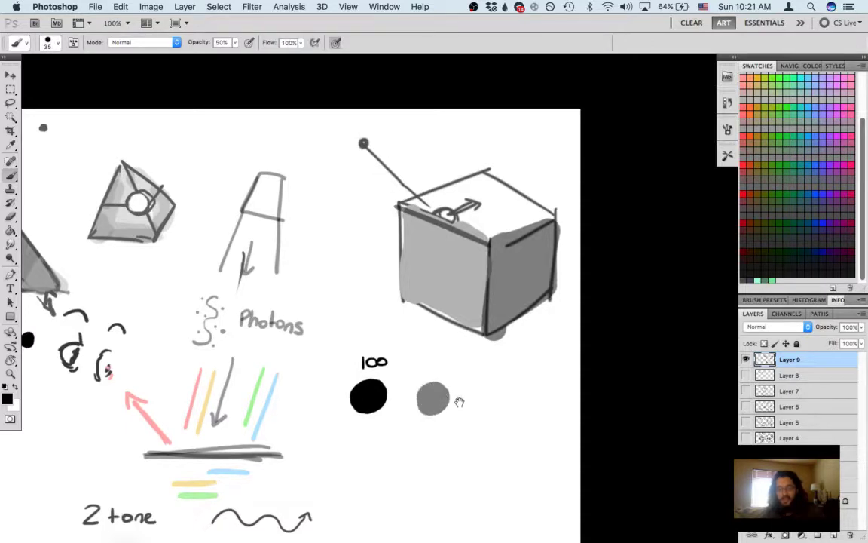
pyautogui.moveTo(461, 400)
pyautogui.mouseDown()
pyautogui.moveTo(424, 408)
pyautogui.moveTo(434, 370)
pyautogui.moveTo(432, 384)
pyautogui.moveTo(373, 342)
pyautogui.mouseUp()
pyautogui.press('1')
pyautogui.click(428, 354)
# Step: Try black strokes at 10% opacity over the green sphere's shadow side
pyautogui.hscroll(-5, 425, 352)
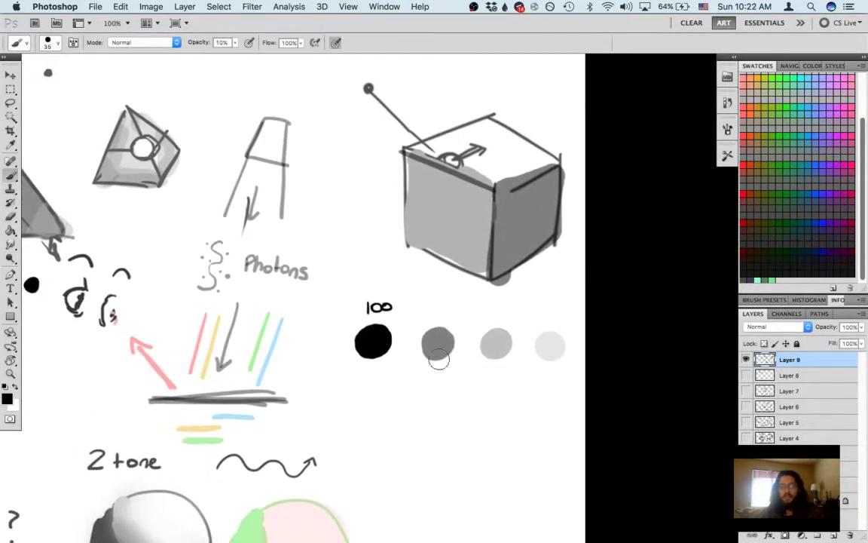
pyautogui.hscroll(-5, 410, 352)
pyautogui.scroll(-3, 411, 352)
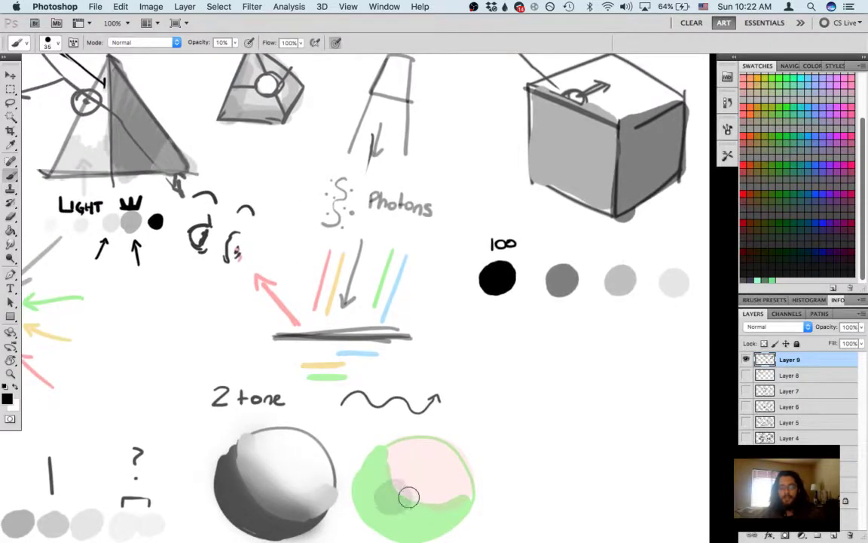
pyautogui.moveTo(399, 503)
pyautogui.mouseDown()
pyautogui.moveTo(381, 471)
pyautogui.moveTo(386, 476)
pyautogui.mouseUp()
pyautogui.moveTo(488, 420)
pyautogui.mouseDown()
pyautogui.moveTo(403, 250)
pyautogui.moveTo(413, 418)
pyautogui.mouseUp()
pyautogui.scroll(5, 521, 225)
pyautogui.hscroll(3, 522, 224)
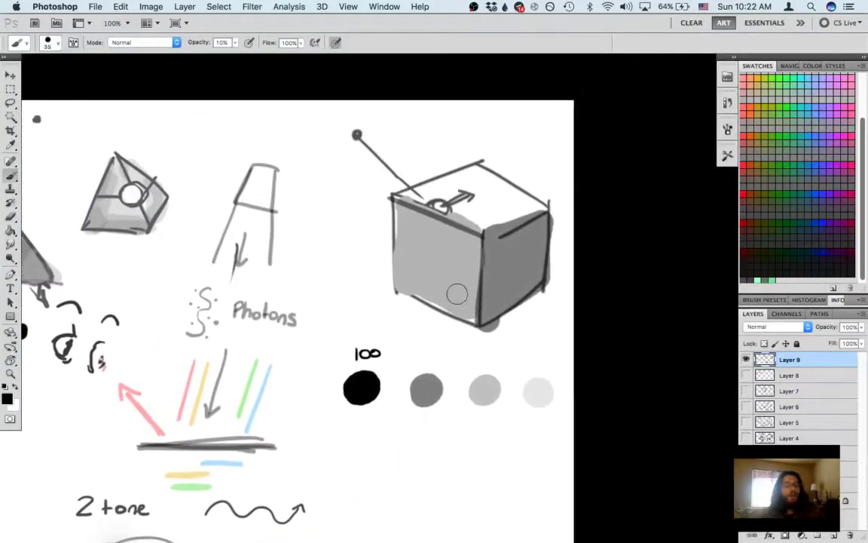
# Step: Mark a faint plus between the two middle gray dots, and blend tones over the cube's faces at 30% and 10% opacity
pyautogui.keyDown('alt'); pyautogui.click(451, 250); pyautogui.keyUp('alt')
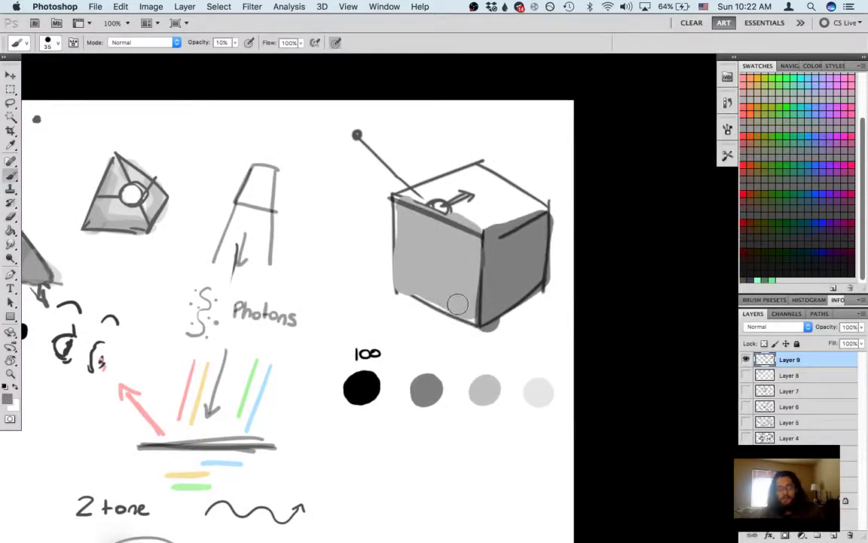
pyautogui.keyDown('alt'); pyautogui.click(499, 271); pyautogui.keyUp('alt')
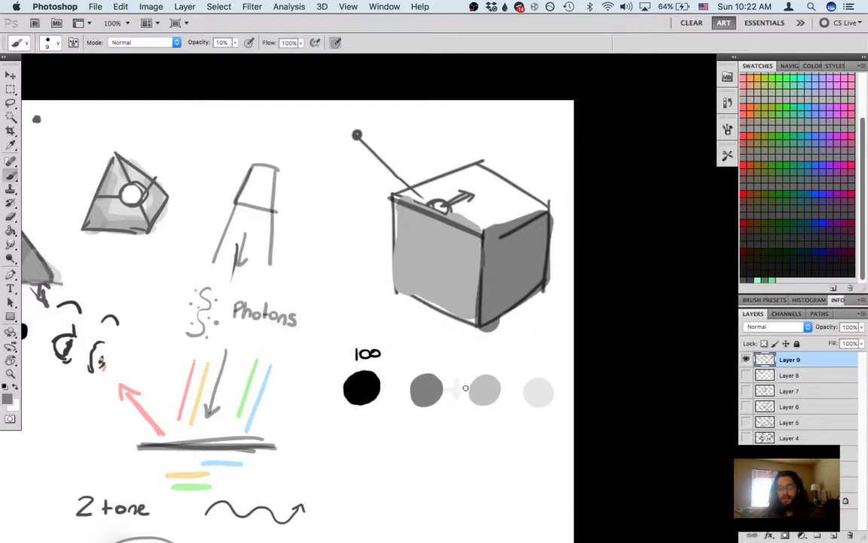
pyautogui.press(']')
pyautogui.press(']')
pyautogui.press(']')
pyautogui.press(']')
pyautogui.press(']')
pyautogui.press('super+z')
pyautogui.press('3')
pyautogui.moveTo(459, 303)
pyautogui.mouseDown()
pyautogui.moveTo(441, 287)
pyautogui.moveTo(447, 299)
pyautogui.moveTo(418, 288)
pyautogui.moveTo(461, 308)
pyautogui.moveTo(470, 244)
pyautogui.moveTo(467, 311)
pyautogui.moveTo(423, 295)
pyautogui.moveTo(467, 244)
pyautogui.moveTo(455, 300)
pyautogui.moveTo(428, 289)
pyautogui.moveTo(464, 245)
pyautogui.moveTo(468, 318)
pyautogui.mouseUp()
pyautogui.moveTo(547, 329); pyautogui.dragTo(379, 331)
pyautogui.moveTo(366, 285)
pyautogui.mouseDown()
pyautogui.moveTo(427, 352)
pyautogui.moveTo(440, 346)
pyautogui.moveTo(446, 294)
pyautogui.moveTo(470, 287)
pyautogui.moveTo(477, 305)
pyautogui.moveTo(474, 321)
pyautogui.moveTo(429, 309)
pyautogui.moveTo(431, 301)
pyautogui.moveTo(479, 270)
pyautogui.moveTo(425, 288)
pyautogui.moveTo(469, 278)
pyautogui.moveTo(460, 324)
pyautogui.moveTo(474, 278)
pyautogui.moveTo(426, 361)
pyautogui.moveTo(479, 275)
pyautogui.moveTo(450, 269)
pyautogui.mouseUp()
pyautogui.press('1')
pyautogui.press('super+z')
pyautogui.moveTo(425, 217); pyautogui.dragTo(479, 292)
# Step: Erase the gray spill along the cube's top face and lower outer edges with a size 25 eraser
pyautogui.press('e')
pyautogui.press('[')
pyautogui.press('[')
pyautogui.press('[')
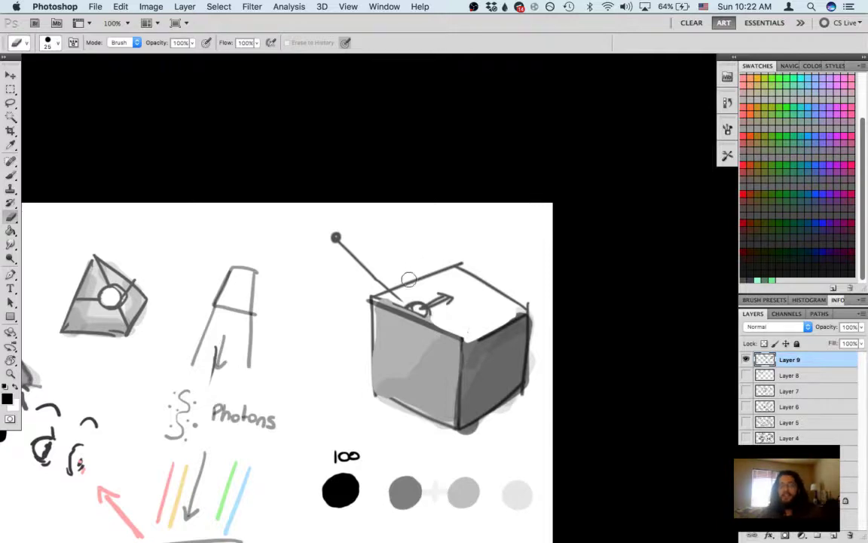
pyautogui.moveTo(364, 392); pyautogui.dragTo(464, 443)
pyautogui.moveTo(533, 411); pyautogui.dragTo(507, 362)
# Step: Touch up the cube's front face with light gray sampled from it, using a size 70 brush at low opacity
pyautogui.press('b')
pyautogui.keyDown('alt'); pyautogui.click(440, 278); pyautogui.keyUp('alt')
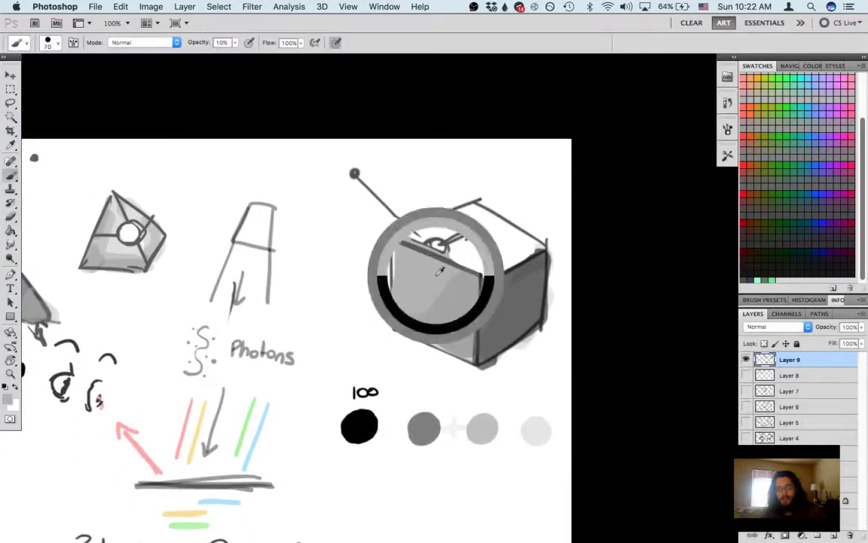
pyautogui.moveTo(493, 244)
pyautogui.mouseDown()
pyautogui.moveTo(512, 238)
pyautogui.moveTo(478, 265)
pyautogui.moveTo(463, 219)
pyautogui.moveTo(421, 202)
pyautogui.mouseUp()
pyautogui.moveTo(468, 244)
pyautogui.mouseDown()
pyautogui.moveTo(504, 219)
pyautogui.moveTo(517, 204)
pyautogui.moveTo(510, 164)
pyautogui.moveTo(493, 146)
pyautogui.mouseUp()
pyautogui.scroll(-3, 493, 145)
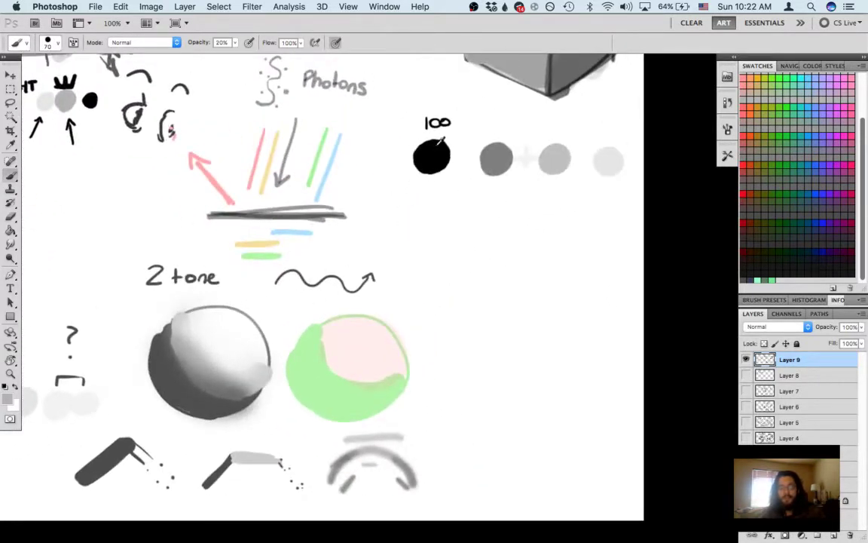
# Step: Sketch a skull's cranium, eye sockets, nose and teeth below the value dots in black, using a size 15 brush at 20% opacity
pyautogui.keyDown('alt'); pyautogui.click(435, 157); pyautogui.keyUp('alt')
pyautogui.press('[')
pyautogui.press('[')
pyautogui.press('[')
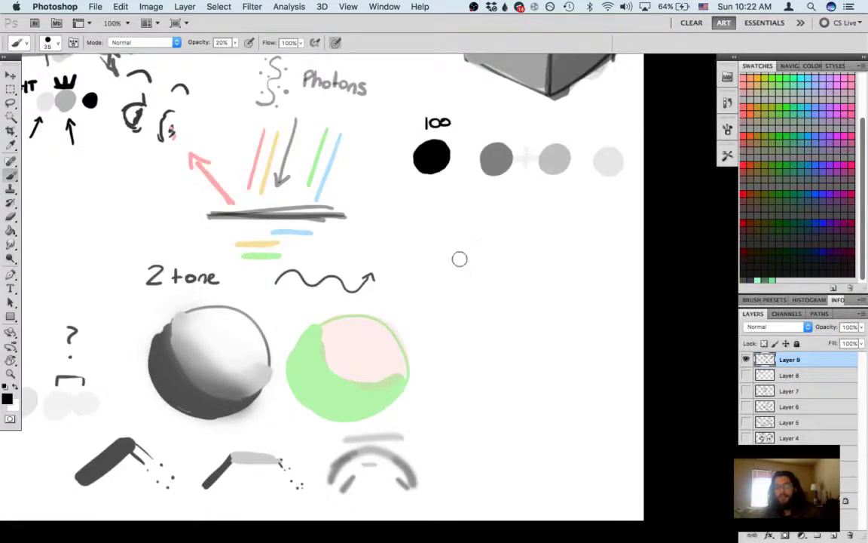
pyautogui.moveTo(461, 220)
pyautogui.mouseDown()
pyautogui.moveTo(553, 215)
pyautogui.moveTo(499, 333)
pyautogui.moveTo(474, 221)
pyautogui.moveTo(507, 206)
pyautogui.moveTo(540, 296)
pyautogui.moveTo(473, 214)
pyautogui.mouseUp()
pyautogui.hotkey('ctrl', 'z')
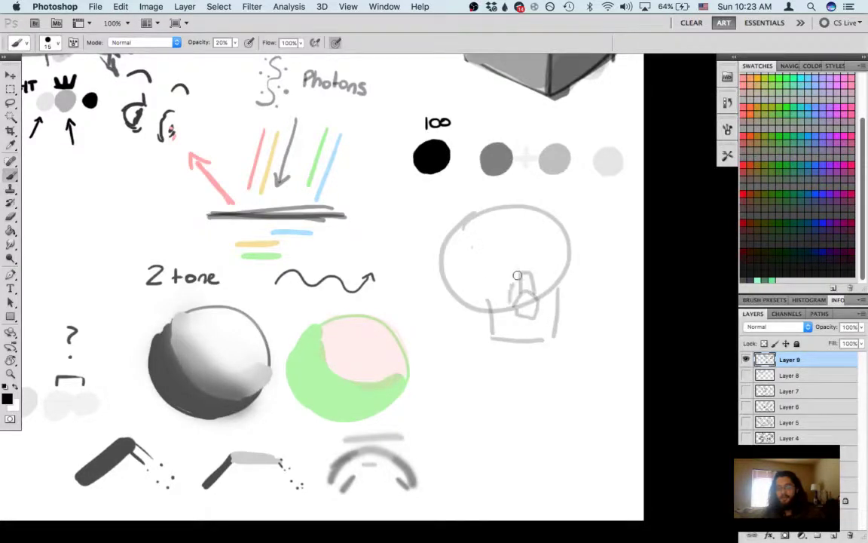
pyautogui.moveTo(541, 263)
pyautogui.mouseDown()
pyautogui.moveTo(570, 272)
pyautogui.moveTo(544, 258)
pyautogui.mouseUp()
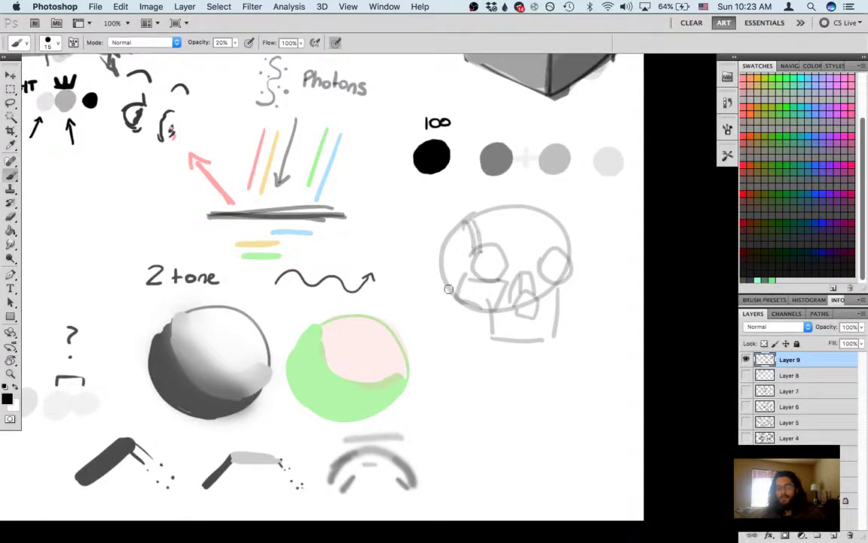
pyautogui.moveTo(441, 249)
pyautogui.mouseDown()
pyautogui.moveTo(494, 340)
pyautogui.moveTo(483, 312)
pyautogui.moveTo(491, 342)
pyautogui.moveTo(541, 340)
pyautogui.mouseUp()
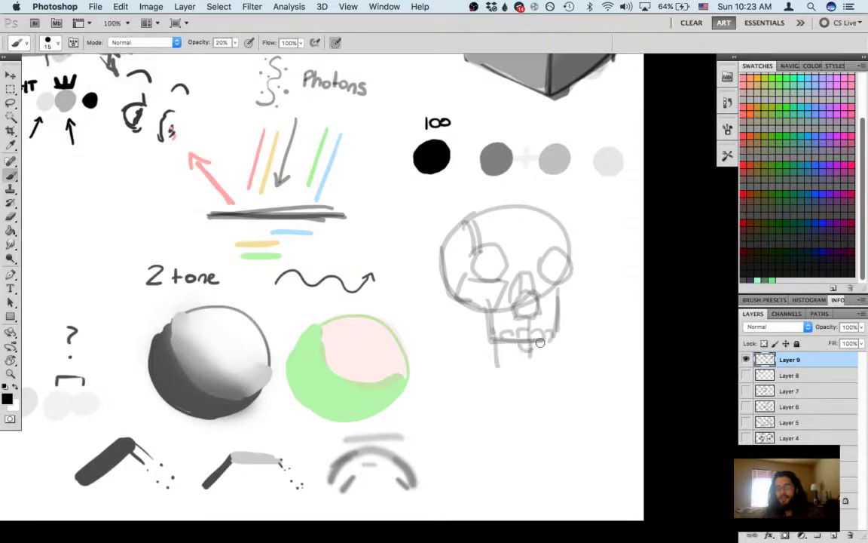
# Step: Add the skull's chin, jaw and cheek planes, and reinforce its brow line, eye sockets and side contours
pyautogui.moveTo(500, 367); pyautogui.dragTo(529, 378)
pyautogui.moveTo(556, 336); pyautogui.dragTo(552, 377)
pyautogui.moveTo(488, 371); pyautogui.dragTo(527, 389)
pyautogui.moveTo(451, 342); pyautogui.dragTo(500, 375)
pyautogui.moveTo(450, 296); pyautogui.dragTo(460, 354)
pyautogui.moveTo(571, 287); pyautogui.dragTo(560, 347)
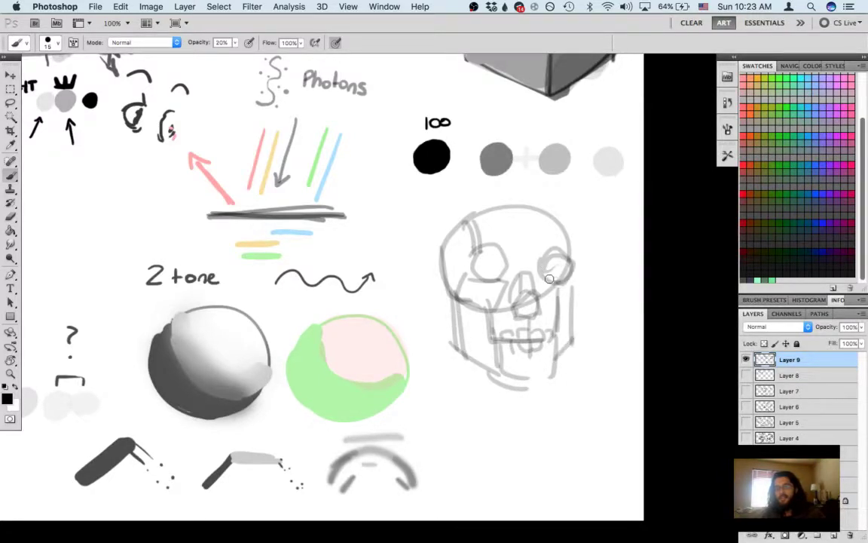
pyautogui.moveTo(479, 250); pyautogui.dragTo(544, 254)
pyautogui.moveTo(443, 255); pyautogui.dragTo(475, 224)
pyautogui.moveTo(467, 294)
pyautogui.mouseDown()
pyautogui.moveTo(465, 343)
pyautogui.moveTo(456, 312)
pyautogui.moveTo(459, 357)
pyautogui.moveTo(524, 387)
pyautogui.mouseUp()
# Step: Sketch a small box with two visible faces below the skull, undoing the stray stroke inside it
pyautogui.scroll(-3, 528, 382)
pyautogui.hscroll(3, 528, 382)
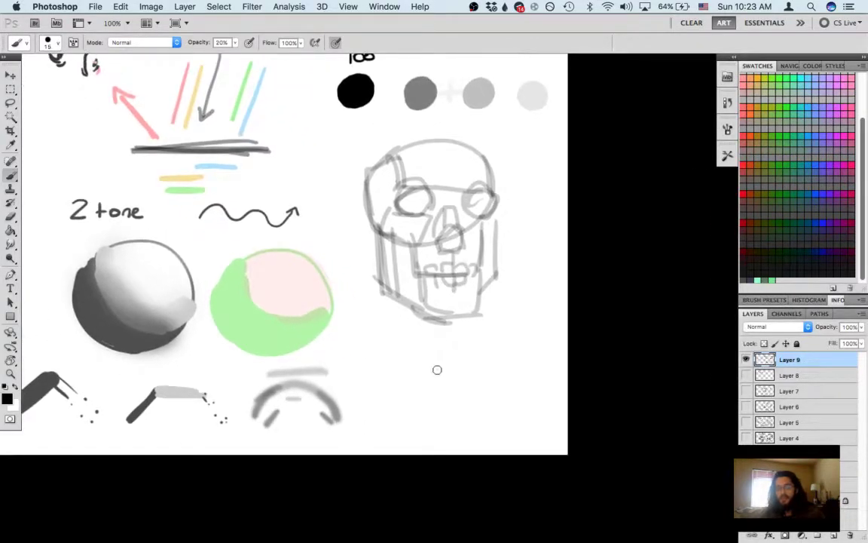
pyautogui.moveTo(435, 352)
pyautogui.mouseDown()
pyautogui.moveTo(466, 353)
pyautogui.moveTo(465, 420)
pyautogui.mouseUp()
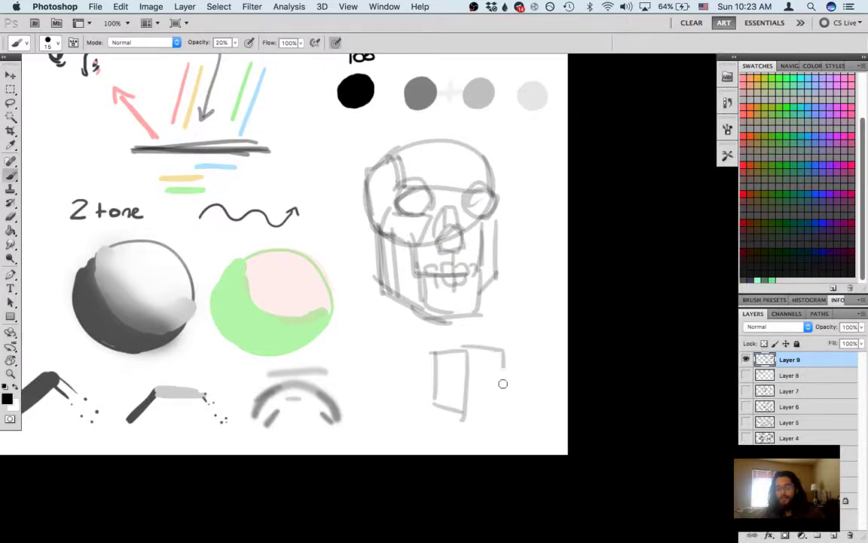
pyautogui.moveTo(457, 401)
pyautogui.mouseDown()
pyautogui.moveTo(466, 369)
pyautogui.moveTo(445, 389)
pyautogui.mouseUp()
pyautogui.press('super+alt+z')
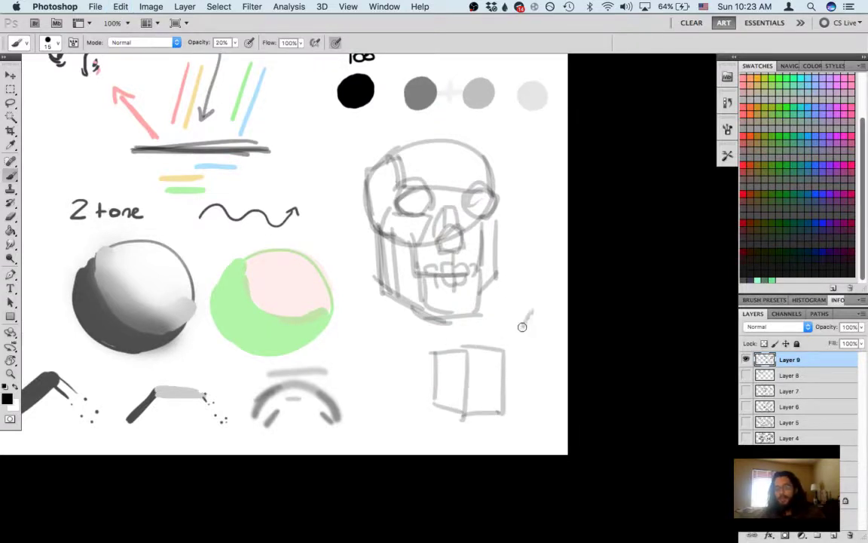
# Step: Draw a small light arrow above the box and a curve sweeping down across its faces, undoing the unsuccessful curve strokes
pyautogui.moveTo(456, 355); pyautogui.dragTo(501, 374)
pyautogui.press('super+alt+z')
pyautogui.moveTo(445, 332)
pyautogui.mouseDown()
pyautogui.moveTo(450, 362)
pyautogui.moveTo(529, 380)
pyautogui.mouseUp()
pyautogui.press('super+alt+z')
pyautogui.moveTo(447, 329); pyautogui.dragTo(530, 407)
pyautogui.press('super+alt+z')
pyautogui.moveTo(446, 327); pyautogui.dragTo(526, 411)
pyautogui.moveTo(458, 356); pyautogui.dragTo(391, 327)
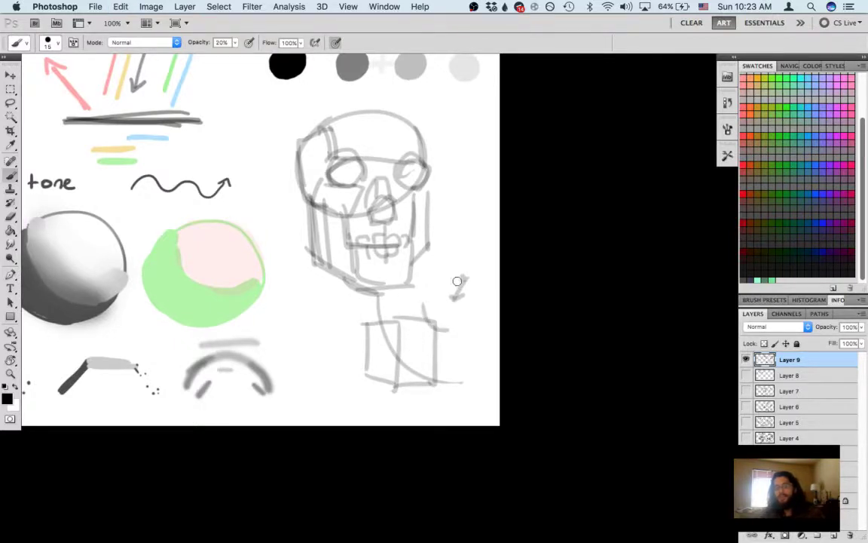
# Step: Draw a small cone-shaped light marker beside the skull's jaw and erase the old light arrow above the box
pyautogui.moveTo(465, 278); pyautogui.dragTo(468, 281)
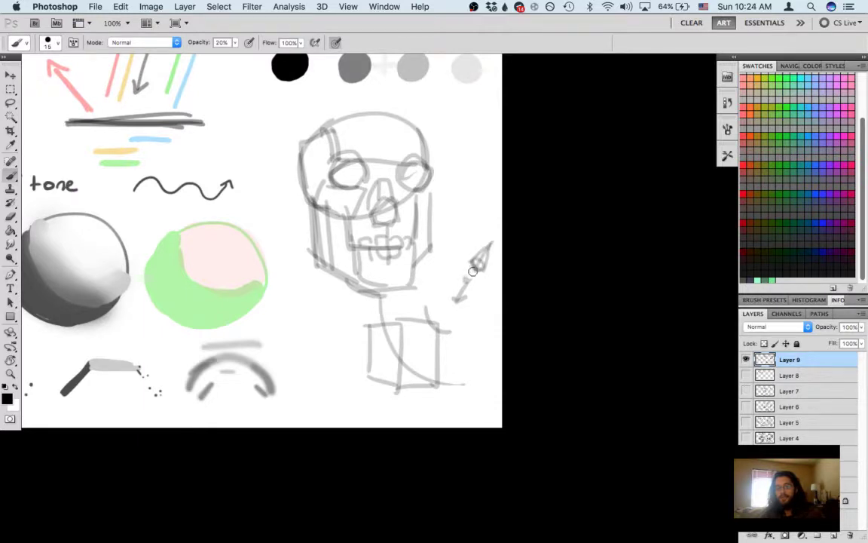
pyautogui.press('e')
pyautogui.press('b')
# Step: Sketch a second small light marker closer to the skull's jaw, and erase it
pyautogui.moveTo(441, 269); pyautogui.dragTo(435, 274)
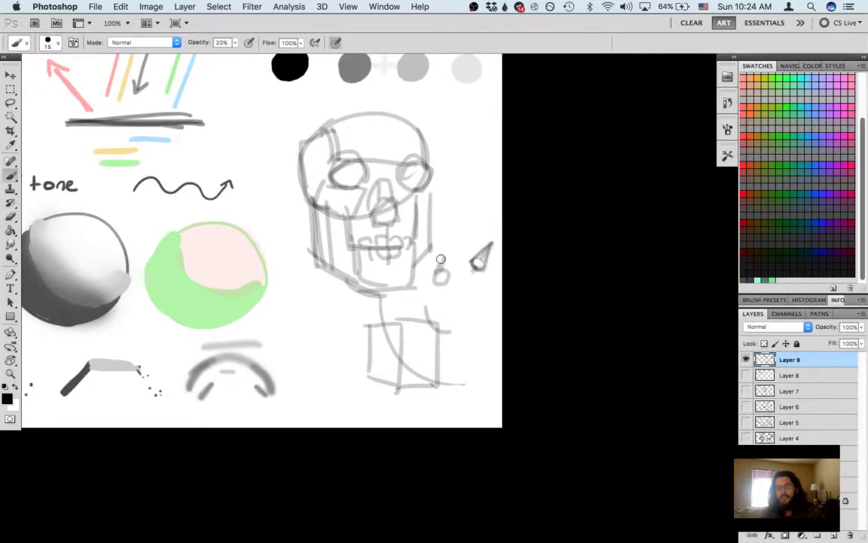
pyautogui.press('e')
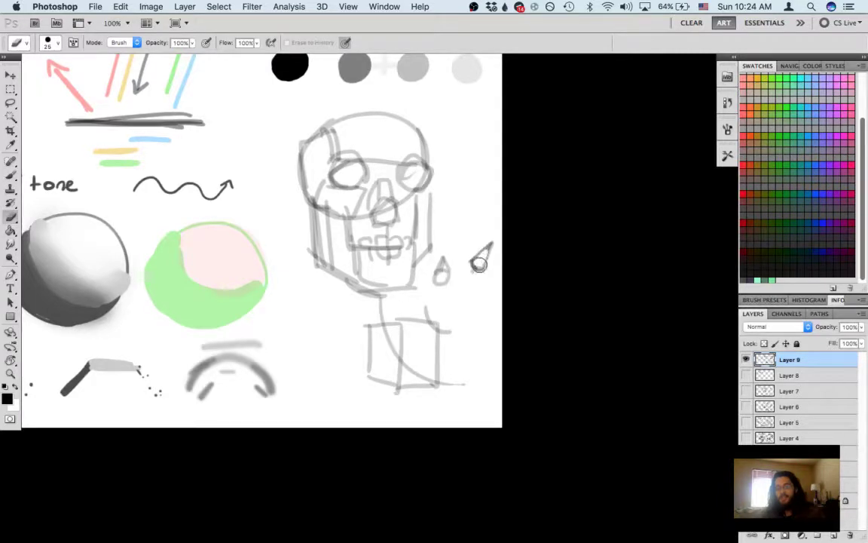
pyautogui.press('b')
pyautogui.press('super+z')
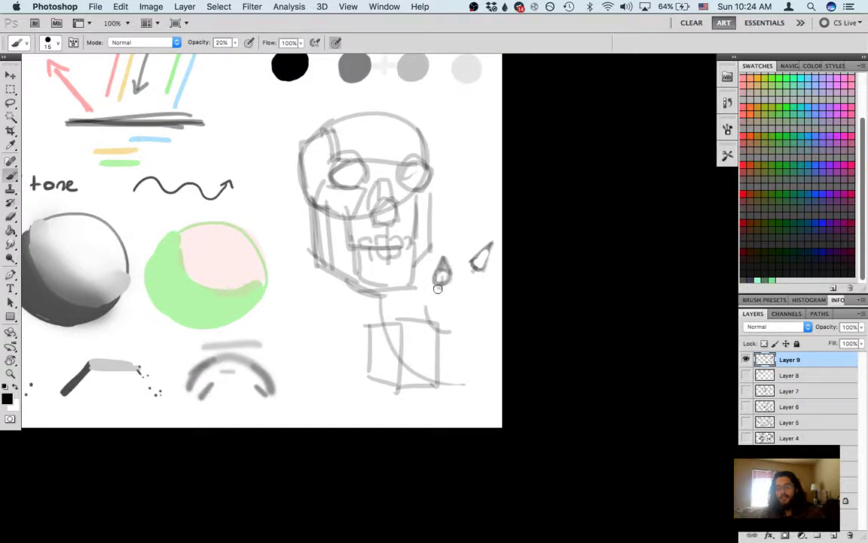
pyautogui.press('e')
pyautogui.moveTo(442, 279); pyautogui.dragTo(449, 272)
# Step: Shade the box's two faces in black with a size 35 brush at 20% opacity, making the left face darker
pyautogui.press('b')
pyautogui.press(']')
pyautogui.press(']')
pyautogui.press(']')
pyautogui.press(']')
pyautogui.press(']')
pyautogui.press(']')
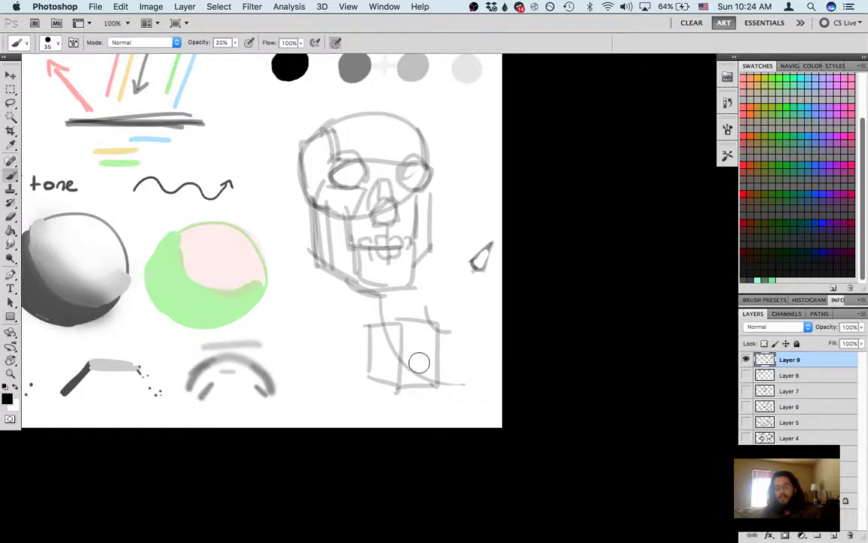
pyautogui.moveTo(419, 375)
pyautogui.mouseDown()
pyautogui.moveTo(410, 345)
pyautogui.moveTo(428, 376)
pyautogui.moveTo(404, 388)
pyautogui.moveTo(394, 364)
pyautogui.moveTo(389, 374)
pyautogui.moveTo(392, 330)
pyautogui.moveTo(384, 367)
pyautogui.moveTo(380, 331)
pyautogui.moveTo(378, 367)
pyautogui.moveTo(376, 337)
pyautogui.moveTo(391, 376)
pyautogui.moveTo(375, 362)
pyautogui.moveTo(396, 356)
pyautogui.mouseUp()
# Step: Try black lines beside the box with a size 10 brush at 100% opacity, and undo them
pyautogui.press('[')
pyautogui.press('[')
pyautogui.press('[')
pyautogui.press('[')
pyautogui.press('[')
pyautogui.press('0')
pyautogui.press('[')
pyautogui.press('[')
pyautogui.press('[')
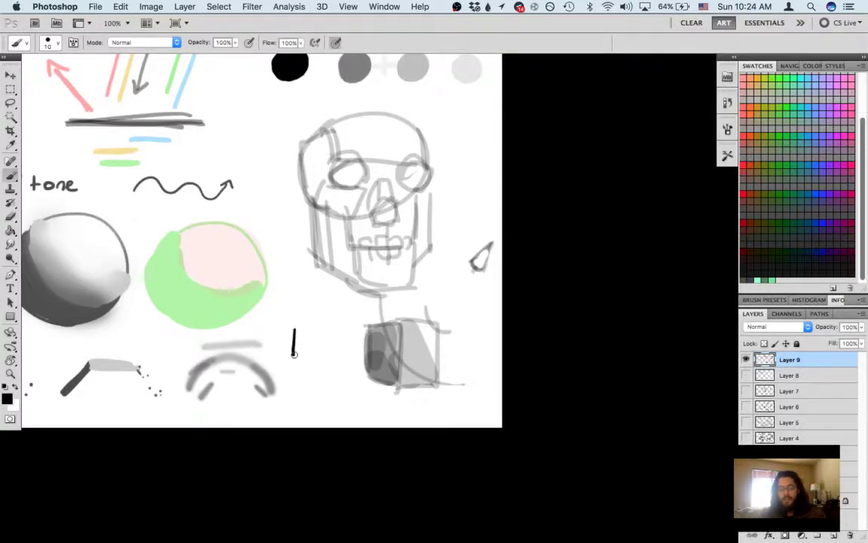
pyautogui.hotkey('ctrl', 'z')
pyautogui.moveTo(300, 373); pyautogui.dragTo(347, 374)
pyautogui.moveTo(300, 389); pyautogui.dragTo(352, 389)
pyautogui.moveTo(275, 345)
pyautogui.mouseDown()
pyautogui.moveTo(294, 354)
pyautogui.moveTo(324, 331)
pyautogui.moveTo(303, 384)
pyautogui.mouseUp()
pyautogui.hotkey('ctrl', 'alt', 'z')
pyautogui.hotkey('ctrl', 'alt', 'z')
pyautogui.hotkey('ctrl', 'alt', 'z')
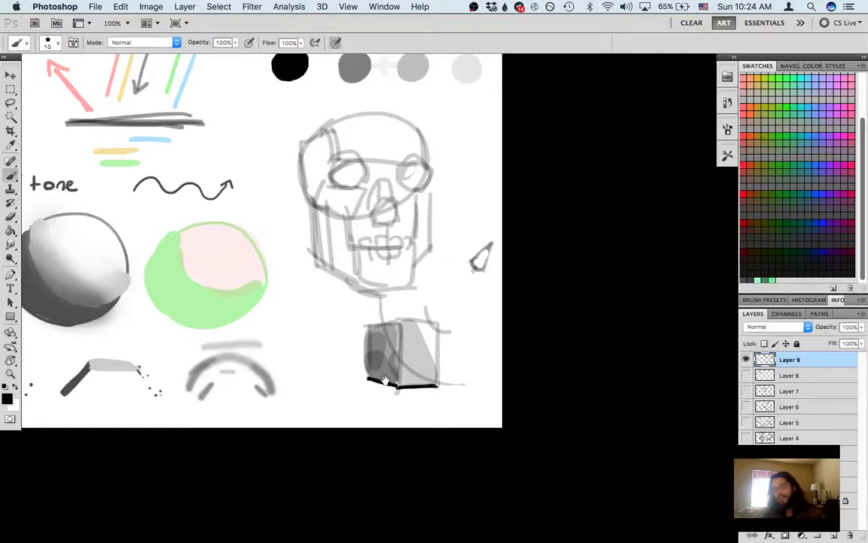
# Step: Try black lines under the box and horizontally on both sides of it, and erase them while trimming the box's left edge
pyautogui.moveTo(392, 385); pyautogui.dragTo(396, 384)
pyautogui.press('super+alt+z')
pyautogui.press('super+alt+z')
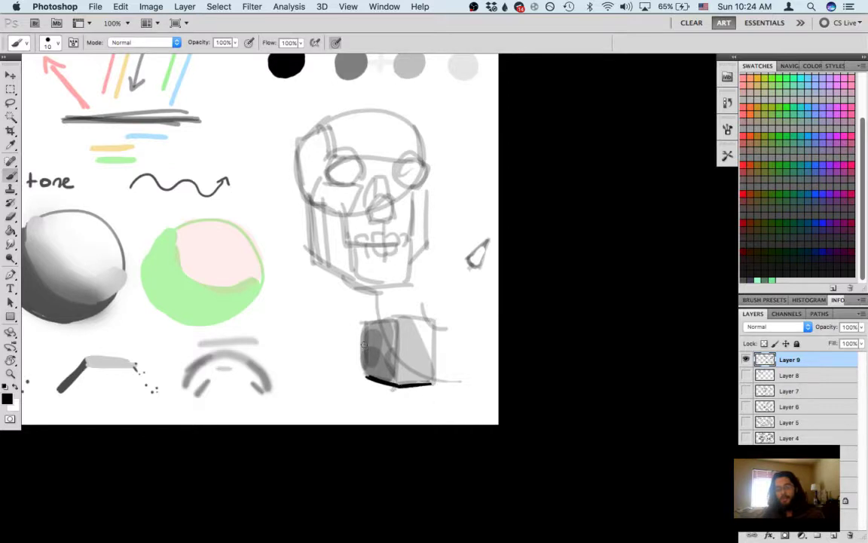
pyautogui.moveTo(313, 362); pyautogui.dragTo(359, 363)
pyautogui.moveTo(437, 363); pyautogui.dragTo(477, 364)
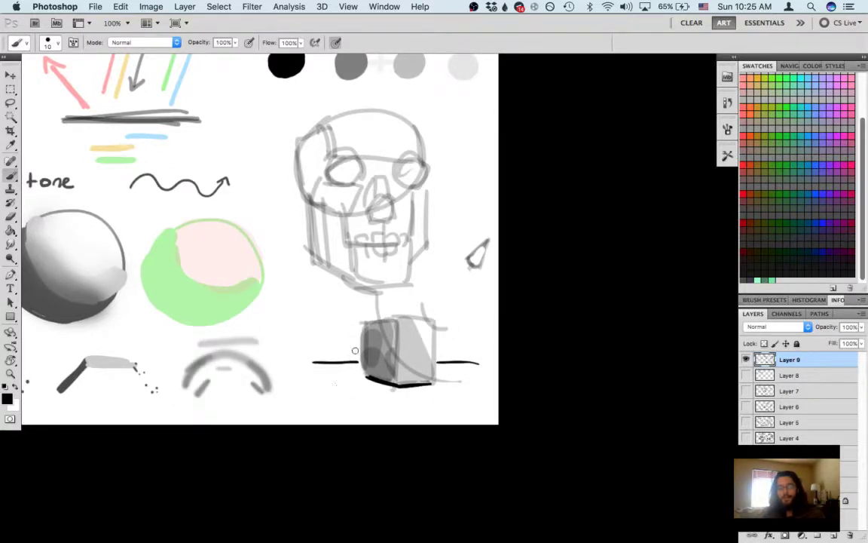
pyautogui.press('e')
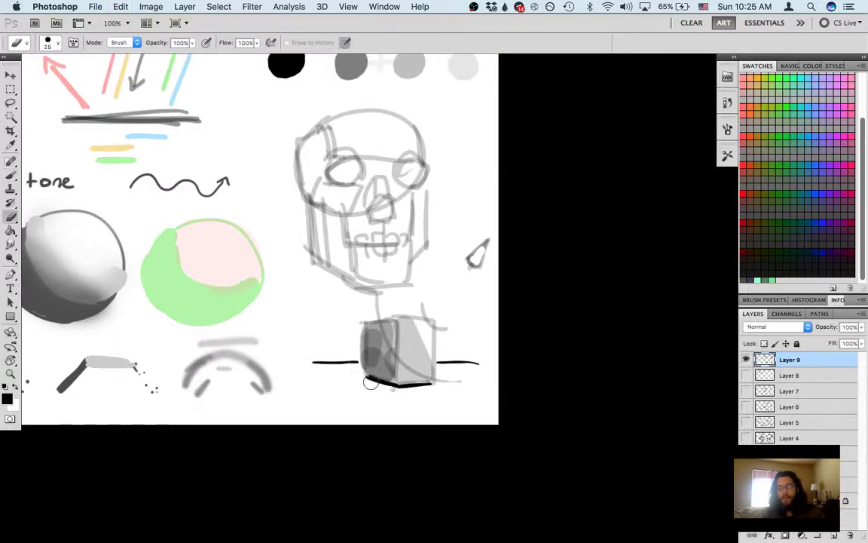
pyautogui.moveTo(369, 381)
pyautogui.mouseDown()
pyautogui.moveTo(414, 392)
pyautogui.moveTo(364, 378)
pyautogui.moveTo(410, 389)
pyautogui.moveTo(396, 387)
pyautogui.moveTo(435, 383)
pyautogui.mouseUp()
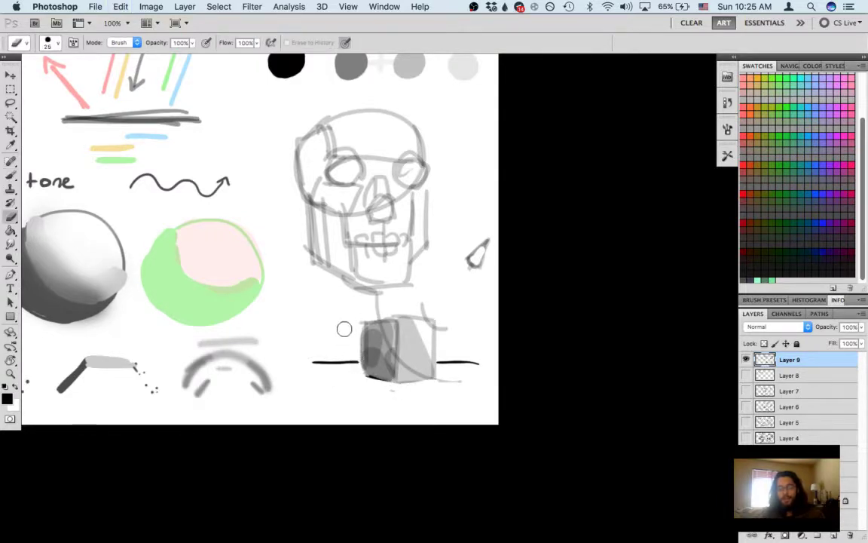
pyautogui.moveTo(359, 323)
pyautogui.mouseDown()
pyautogui.moveTo(360, 372)
pyautogui.moveTo(336, 377)
pyautogui.moveTo(314, 347)
pyautogui.moveTo(320, 364)
pyautogui.mouseUp()
# Step: Paint a thick black strip along the box's left edge and vertical black lines above and below its middle edge
pyautogui.press('b')
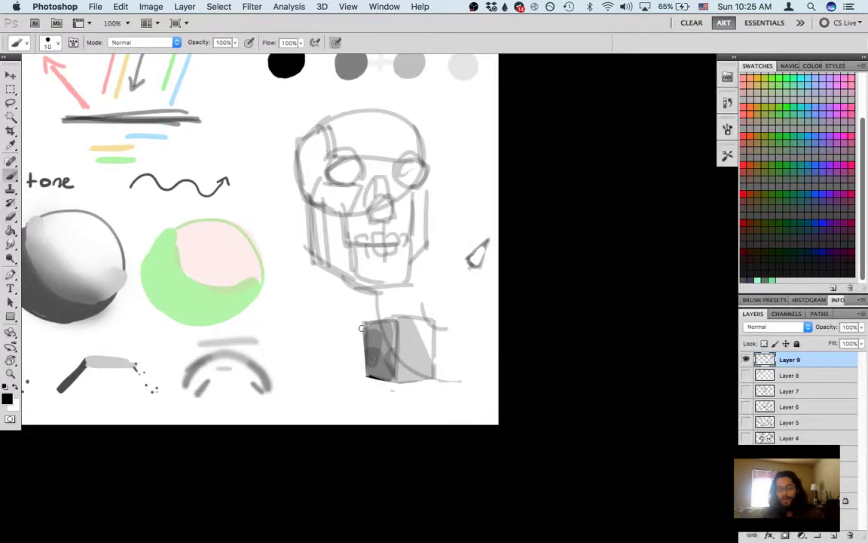
pyautogui.moveTo(363, 328); pyautogui.dragTo(367, 376)
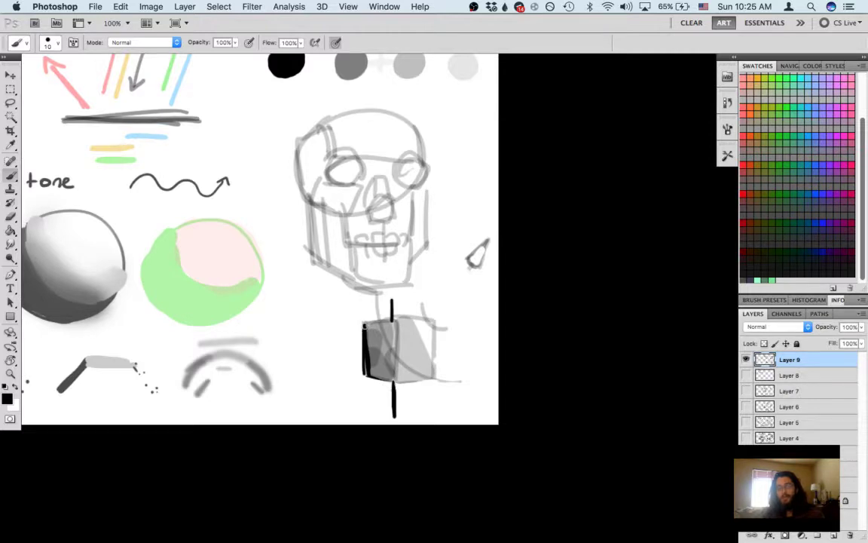
pyautogui.moveTo(365, 332)
pyautogui.mouseDown()
pyautogui.moveTo(374, 373)
pyautogui.moveTo(326, 375)
pyautogui.moveTo(363, 404)
pyautogui.moveTo(392, 380)
pyautogui.mouseUp()
# Step: Paint a faint grey chevron to the left of the box with a size 35 brush at 10% opacity
pyautogui.keyDown('alt'); pyautogui.click(384, 346); pyautogui.keyUp('alt')
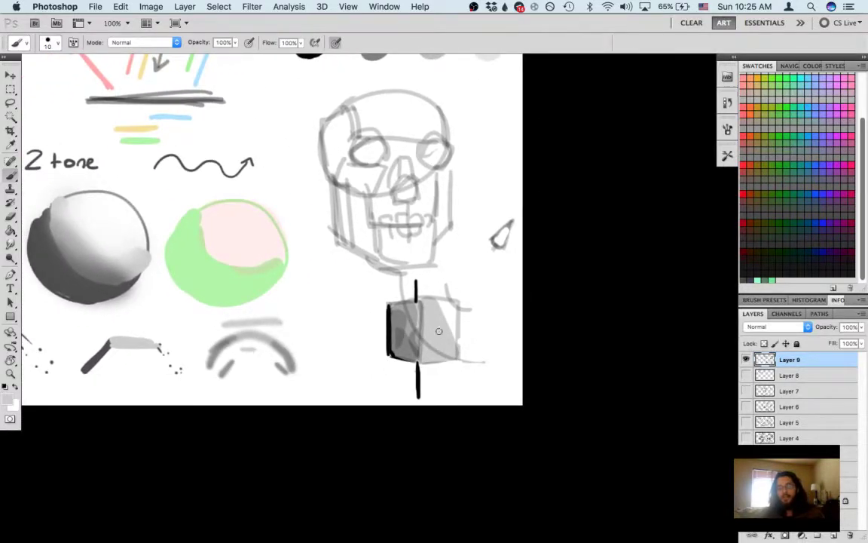
pyautogui.press(']')
pyautogui.press(']')
pyautogui.press(']')
pyautogui.press(']')
pyautogui.press(']')
pyautogui.press('1')
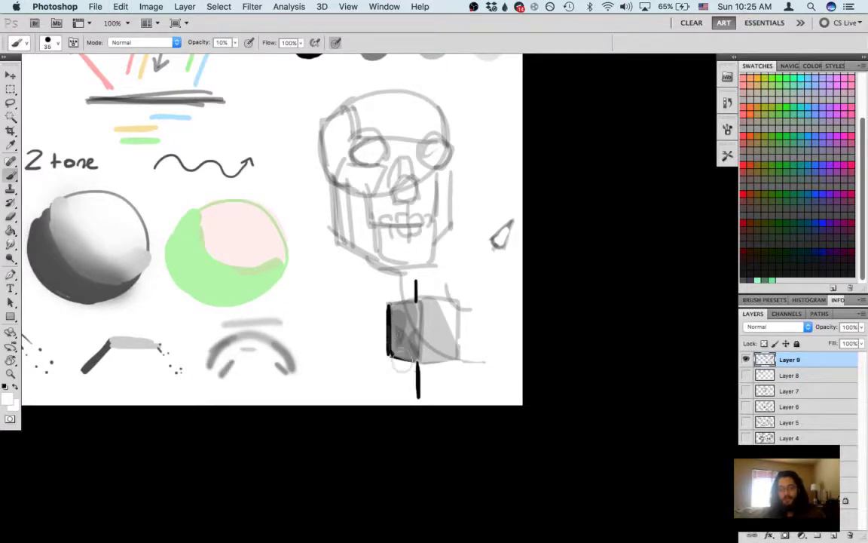
pyautogui.moveTo(422, 331); pyautogui.dragTo(343, 334)
pyautogui.moveTo(272, 331)
pyautogui.mouseDown()
pyautogui.moveTo(424, 273)
pyautogui.moveTo(368, 296)
pyautogui.moveTo(386, 277)
pyautogui.mouseUp()
pyautogui.keyDown('alt'); pyautogui.click(428, 277); pyautogui.keyUp('alt')
pyautogui.moveTo(361, 317)
pyautogui.mouseDown()
pyautogui.moveTo(386, 284)
pyautogui.moveTo(414, 320)
pyautogui.mouseUp()
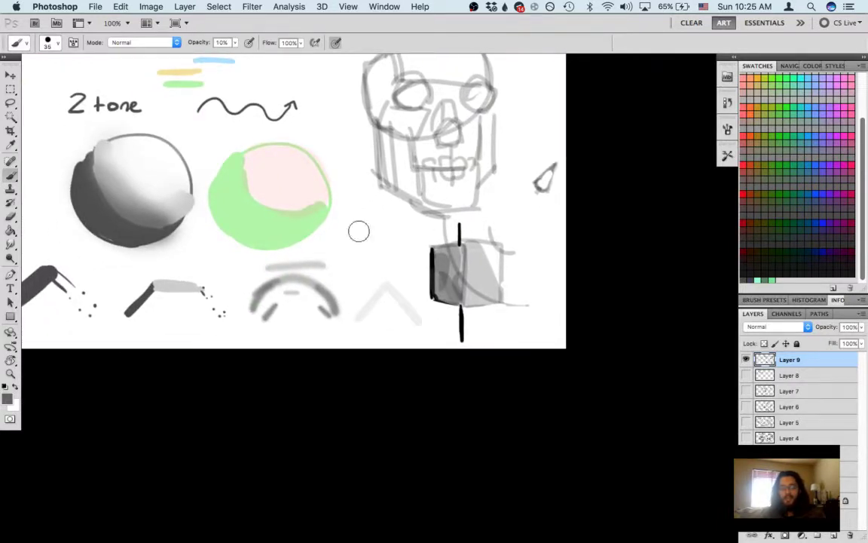
# Step: Draw a dark grey arrow pointing down at the chevron with a size 10 brush at 100% opacity, undoing the unsuccessful strokes
pyautogui.moveTo(330, 243)
pyautogui.mouseDown()
pyautogui.moveTo(361, 282)
pyautogui.moveTo(351, 282)
pyautogui.moveTo(362, 283)
pyautogui.mouseUp()
pyautogui.press('super+z')
pyautogui.press('0')
pyautogui.press('[')
pyautogui.press('[')
pyautogui.press('[')
pyautogui.moveTo(335, 248); pyautogui.dragTo(364, 284)
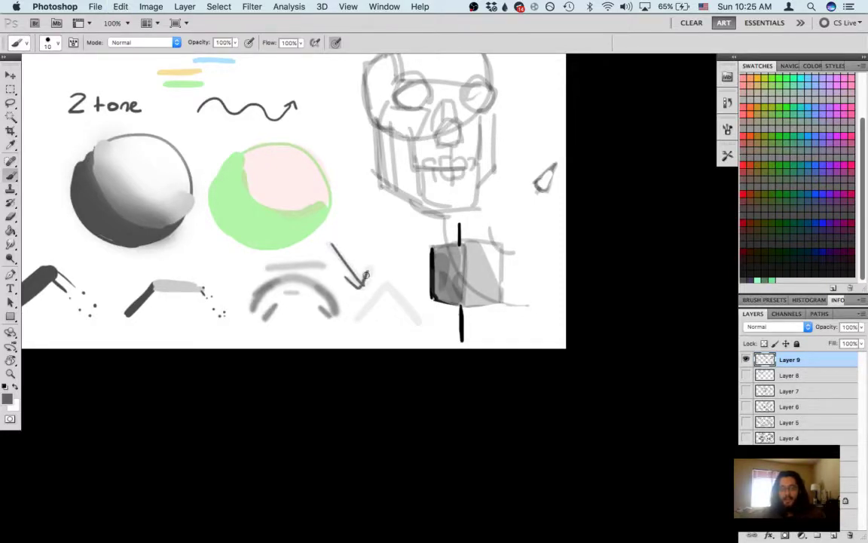
pyautogui.hotkey('ctrl', 'z')
pyautogui.moveTo(331, 243); pyautogui.dragTo(371, 266)
# Step: Outline the chevron's slopes, sketch light bouncing below them, and mark the peak with a dot and a vertical line
pyautogui.moveTo(348, 306); pyautogui.dragTo(399, 334)
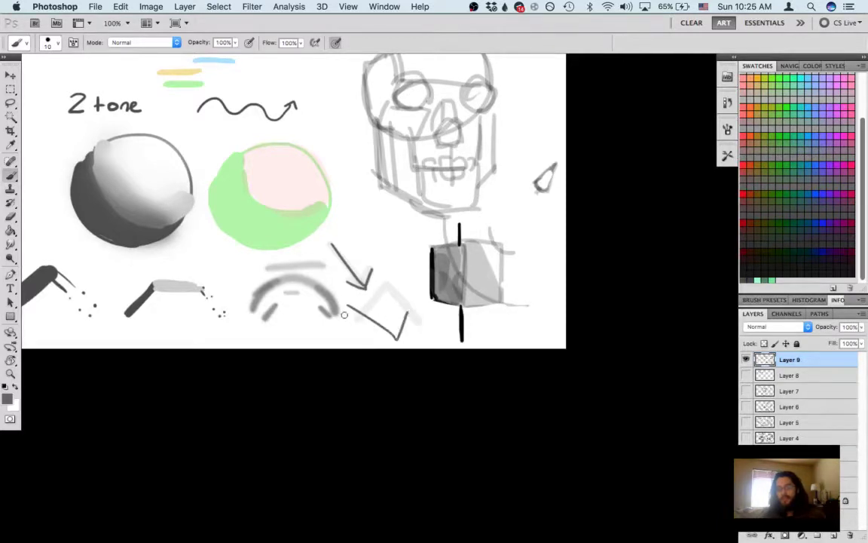
pyautogui.moveTo(339, 318); pyautogui.dragTo(390, 315)
pyautogui.moveTo(402, 299); pyautogui.dragTo(427, 327)
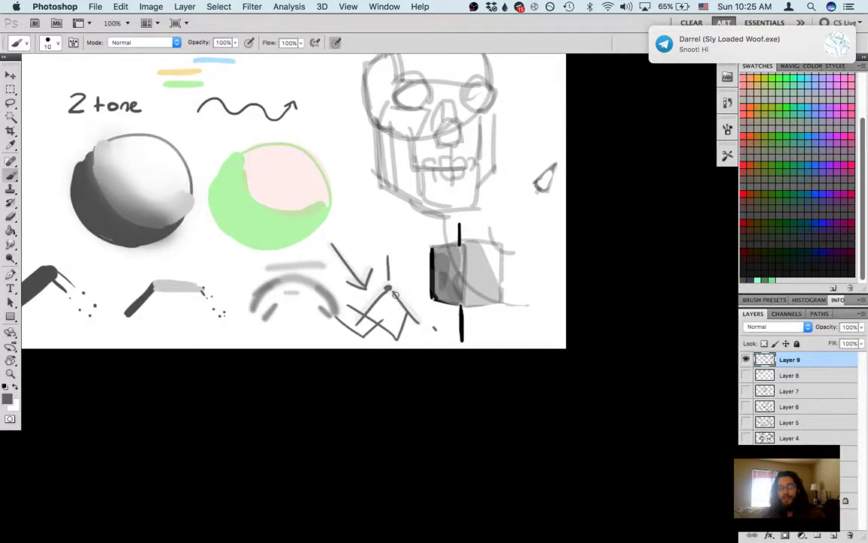
pyautogui.scroll(3, 399, 291)
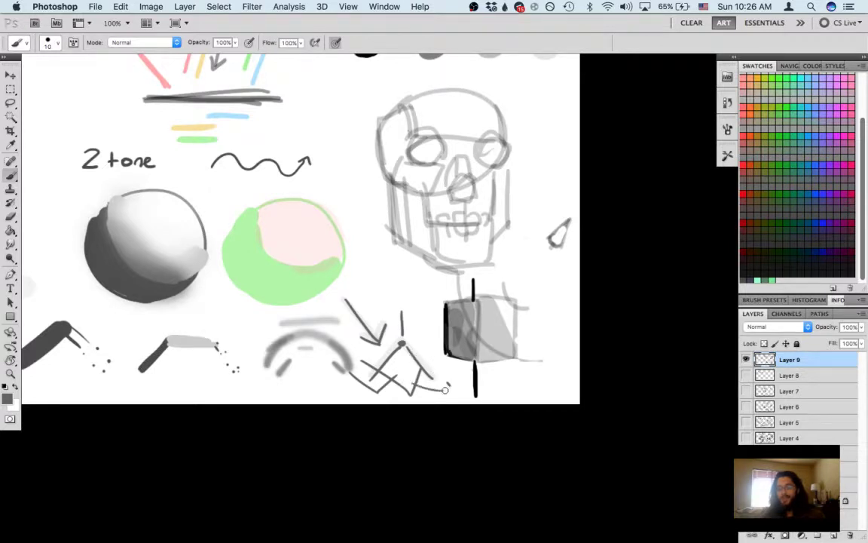
# Step: Draw a curved arrow bouncing back to the chevron's right slope and handwrite "coreshadow" above the peak
pyautogui.moveTo(446, 388); pyautogui.dragTo(416, 358)
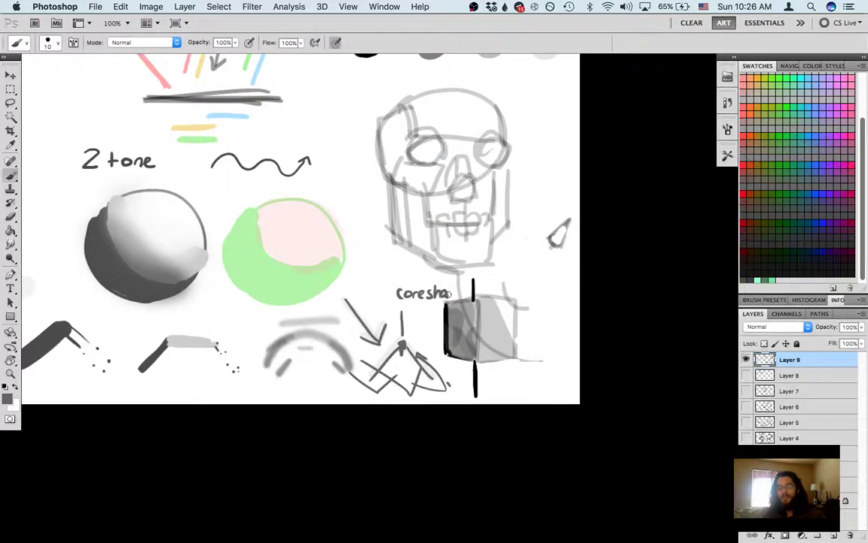
pyautogui.hscroll(-3, 471, 293)
pyautogui.scroll(-1, 472, 293)
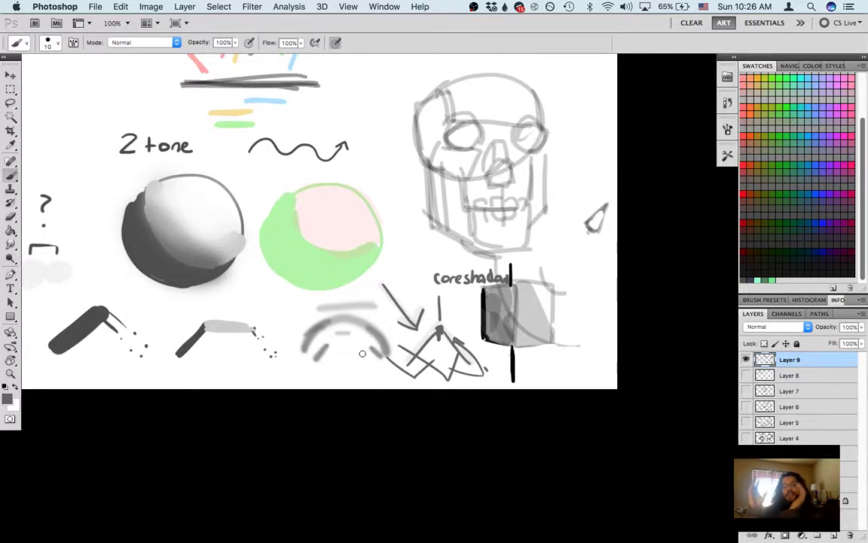
# Step: Paint a black core shadow band across the grey 2 tone sphere with a size 30 brush, and darken its shadow side at 30% opacity
pyautogui.hscroll(-5, 259, 242)
pyautogui.scroll(4, 260, 243)
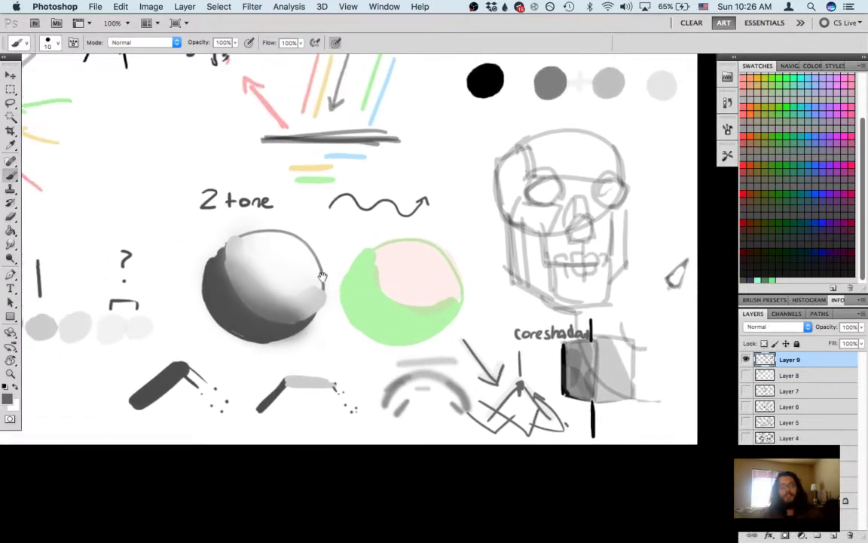
pyautogui.moveTo(221, 250); pyautogui.dragTo(267, 318)
pyautogui.press('super+z')
pyautogui.press(']')
pyautogui.press(']')
pyautogui.moveTo(219, 254)
pyautogui.mouseDown()
pyautogui.moveTo(228, 288)
pyautogui.moveTo(264, 315)
pyautogui.moveTo(302, 309)
pyautogui.moveTo(279, 323)
pyautogui.moveTo(228, 285)
pyautogui.moveTo(224, 246)
pyautogui.moveTo(234, 308)
pyautogui.mouseUp()
pyautogui.press('3')
pyautogui.moveTo(225, 276)
pyautogui.mouseDown()
pyautogui.moveTo(245, 317)
pyautogui.moveTo(217, 267)
pyautogui.moveTo(284, 330)
pyautogui.mouseUp()
pyautogui.moveTo(229, 306)
pyautogui.mouseDown()
pyautogui.moveTo(306, 317)
pyautogui.moveTo(226, 300)
pyautogui.moveTo(216, 276)
pyautogui.moveTo(262, 329)
pyautogui.mouseUp()
# Step: Darken the boundary between the coloured sphere's pink and green areas with black at 10% opacity, undoing the unsuccessful stroke
pyautogui.press('space')
pyautogui.moveTo(376, 340)
pyautogui.mouseDown()
pyautogui.moveTo(316, 320)
pyautogui.moveTo(360, 340)
pyautogui.moveTo(340, 369)
pyautogui.moveTo(358, 390)
pyautogui.mouseUp()
pyautogui.press('space')
pyautogui.moveTo(425, 327)
pyautogui.mouseDown()
pyautogui.moveTo(428, 350)
pyautogui.moveTo(510, 373)
pyautogui.moveTo(418, 326)
pyautogui.moveTo(399, 305)
pyautogui.mouseUp()
pyautogui.press('space')
pyautogui.press('2')
pyautogui.press('1')
pyautogui.press('super+z')
pyautogui.moveTo(323, 242)
pyautogui.mouseDown()
pyautogui.moveTo(360, 297)
pyautogui.moveTo(412, 288)
pyautogui.moveTo(452, 312)
pyautogui.mouseUp()
pyautogui.press('space')
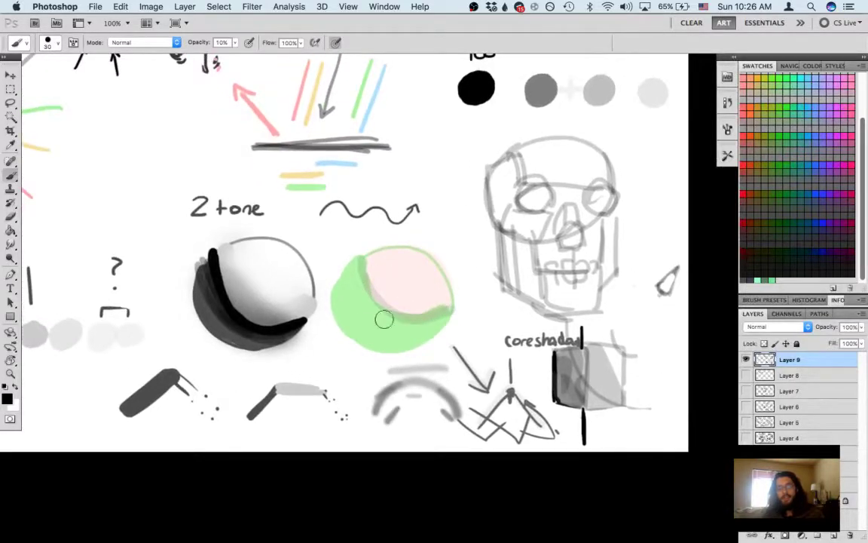
# Step: Paint white reflected light along the coloured sphere's lower green edge at 10% opacity and a white highlight on its pink area at 100%
pyautogui.press('x')
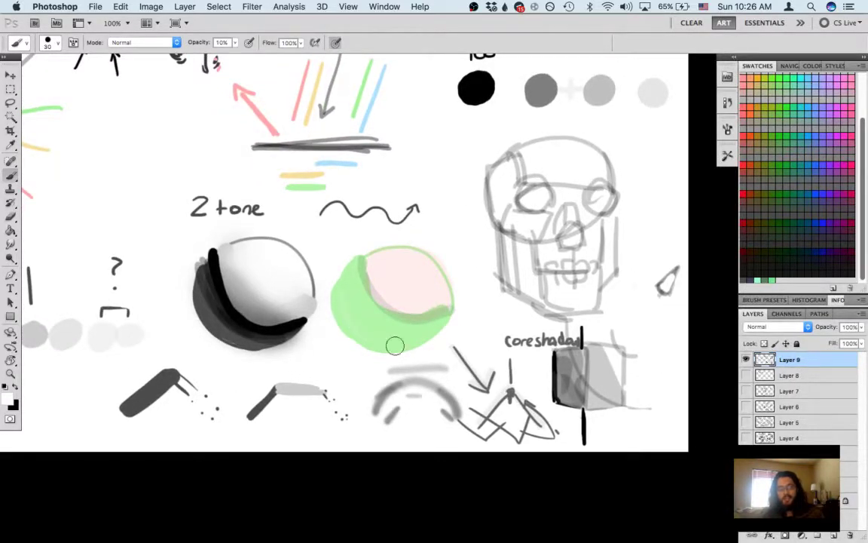
pyautogui.moveTo(346, 300)
pyautogui.mouseDown()
pyautogui.moveTo(351, 324)
pyautogui.moveTo(392, 347)
pyautogui.moveTo(336, 289)
pyautogui.moveTo(389, 349)
pyautogui.mouseUp()
pyautogui.press('space')
pyautogui.moveTo(421, 294)
pyautogui.mouseDown()
pyautogui.moveTo(267, 255)
pyautogui.moveTo(388, 318)
pyautogui.moveTo(383, 294)
pyautogui.mouseUp()
pyautogui.press('0')
pyautogui.press('space')
pyautogui.moveTo(399, 251)
pyautogui.mouseDown()
pyautogui.moveTo(390, 168)
pyautogui.moveTo(414, 298)
pyautogui.mouseUp()
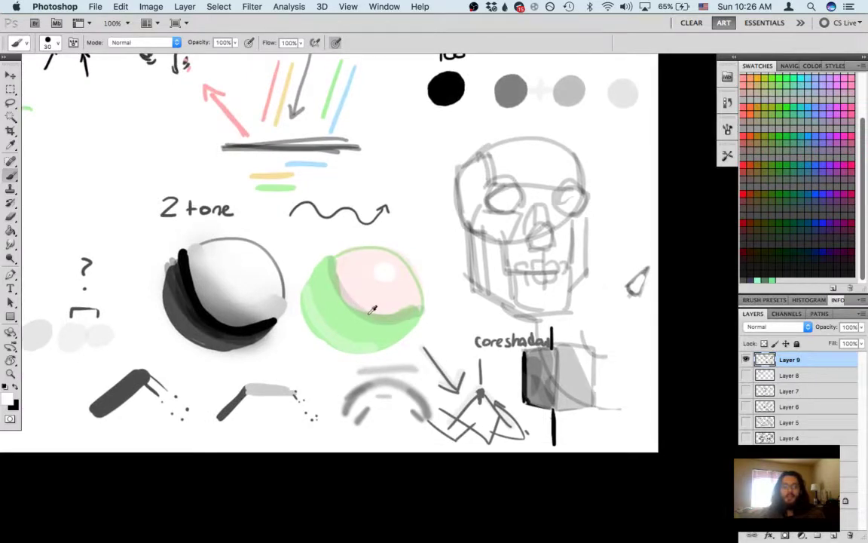
# Step: Sample the coloured sphere's pink light, green shadow, reflected light and core shadow, and paint a dot of each above the sphere
pyautogui.keyDown('alt'); pyautogui.click(333, 283); pyautogui.keyUp('alt')
pyautogui.moveTo(324, 248); pyautogui.dragTo(322, 242)
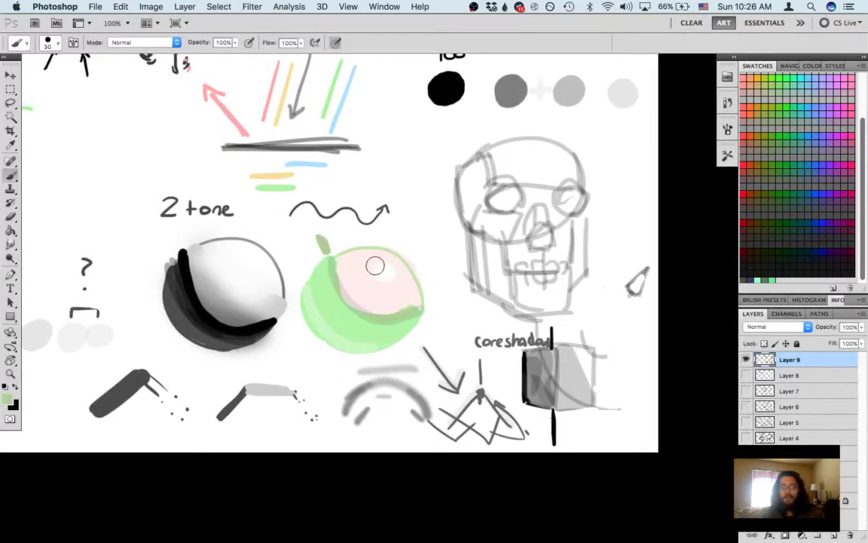
pyautogui.press('super+z')
pyautogui.keyDown('alt'); pyautogui.click(363, 268); pyautogui.keyUp('alt')
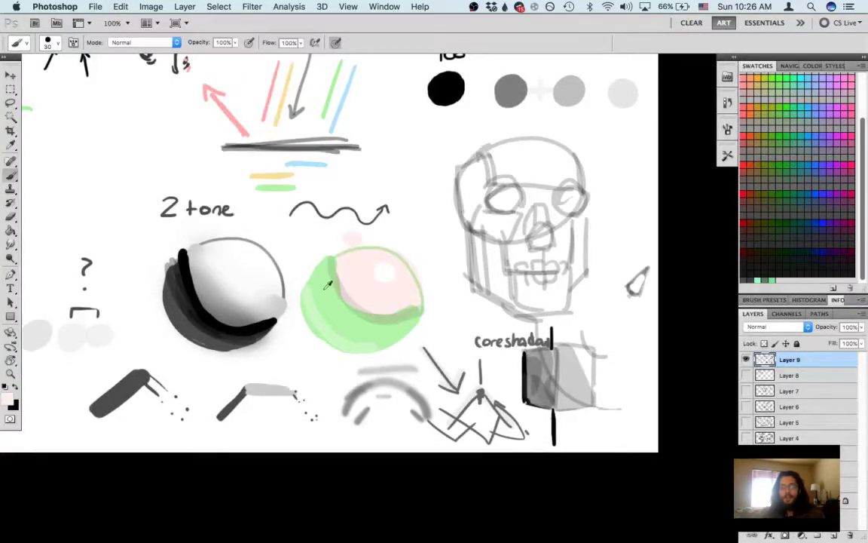
pyautogui.keyDown('alt'); pyautogui.click(291, 259); pyautogui.keyUp('alt')
pyautogui.click(302, 248)
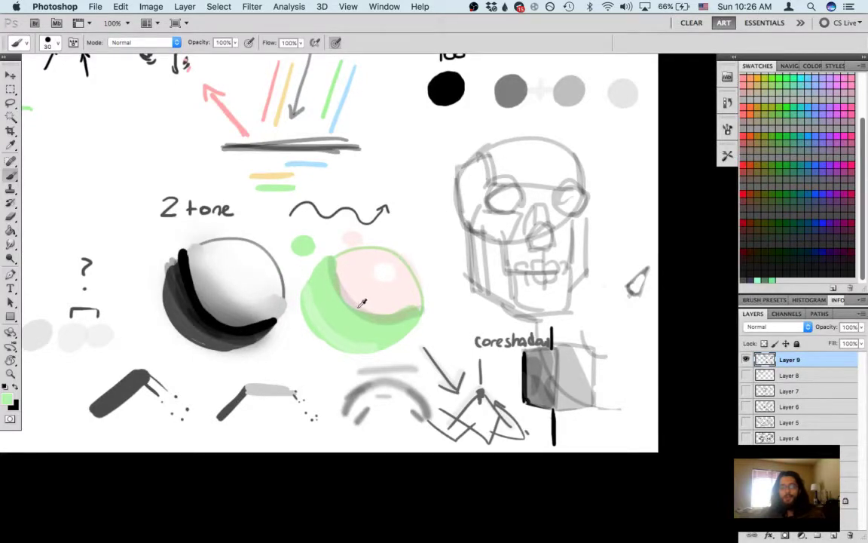
pyautogui.click(296, 270)
pyautogui.keyDown('alt'); pyautogui.click(306, 290); pyautogui.keyUp('alt')
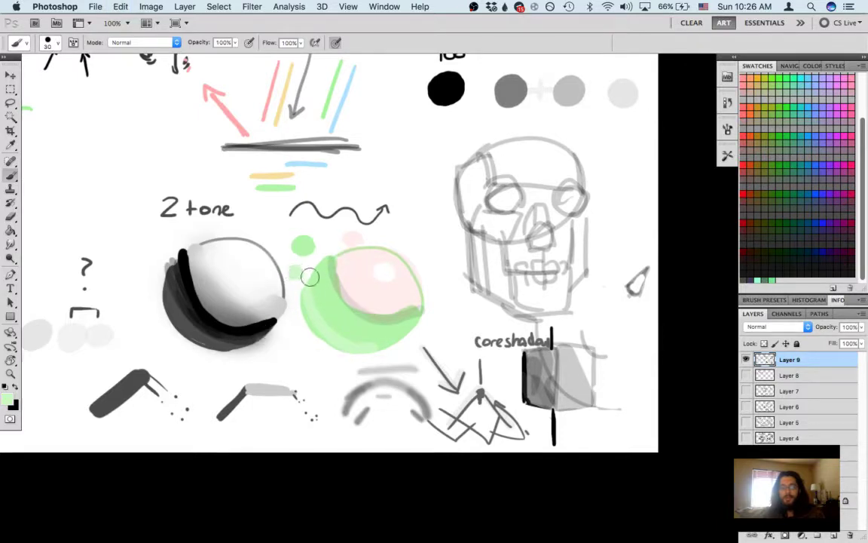
pyautogui.keyDown('alt'); pyautogui.click(337, 263); pyautogui.keyUp('alt')
pyautogui.click(326, 238)
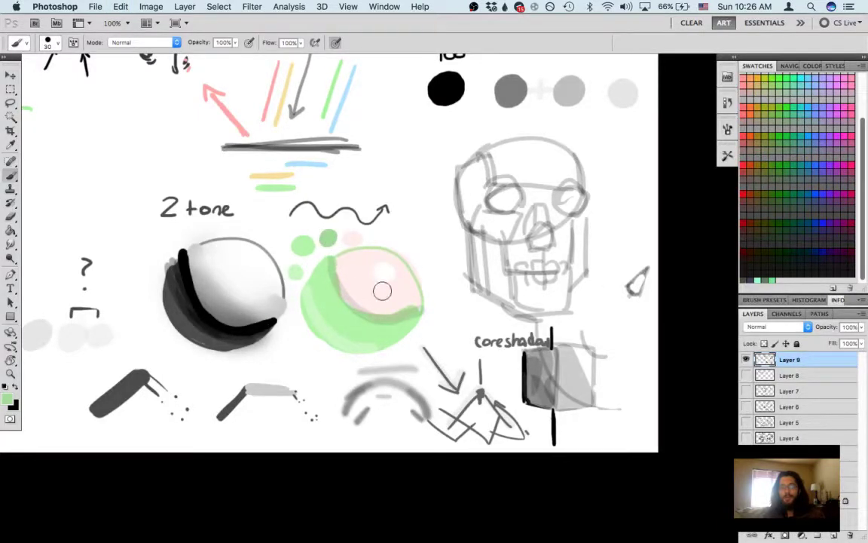
# Step: Draw a small black outlined circle beside the colour dots and a short black arc under the coloured sphere with a smaller brush
pyautogui.keyDown('alt'); pyautogui.click(391, 263); pyautogui.keyUp('alt')
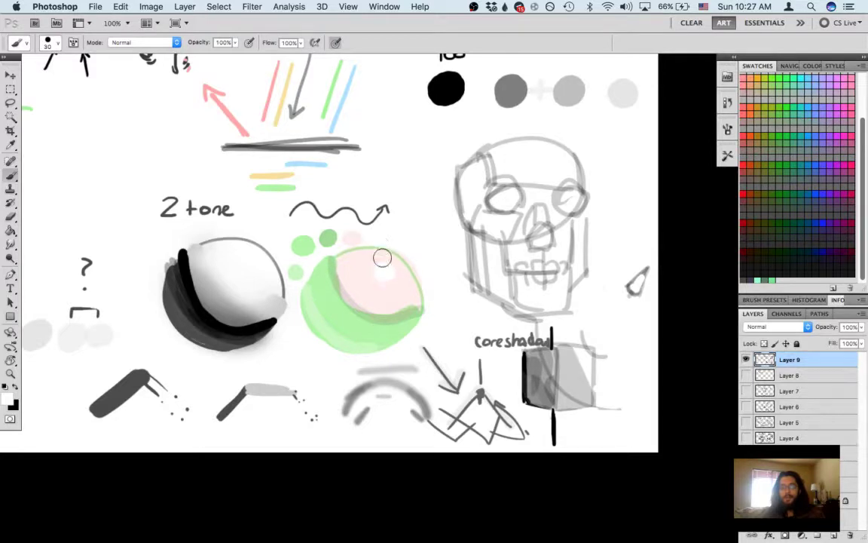
pyautogui.press('[')
pyautogui.press('[')
pyautogui.press('[')
pyautogui.press('[')
pyautogui.keyDown('alt'); pyautogui.click(261, 327); pyautogui.keyUp('alt')
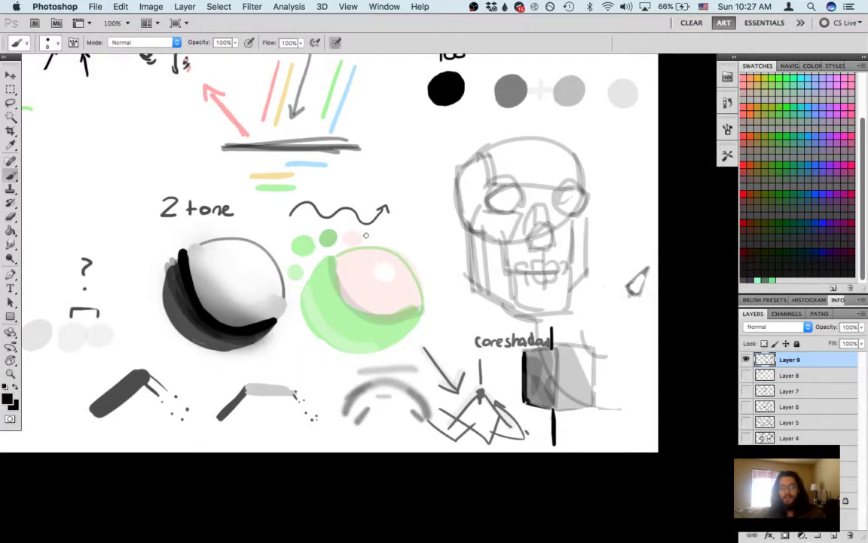
pyautogui.moveTo(399, 214)
pyautogui.mouseDown()
pyautogui.moveTo(380, 190)
pyautogui.moveTo(438, 207)
pyautogui.moveTo(391, 326)
pyautogui.moveTo(404, 288)
pyautogui.moveTo(509, 331)
pyautogui.moveTo(421, 142)
pyautogui.mouseUp()
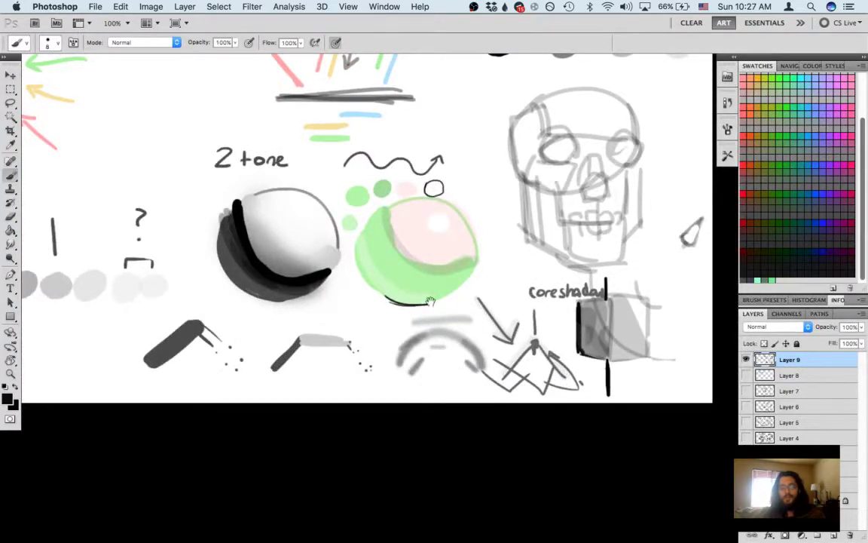
# Step: Shade the skull's temple, cheek and jaw side planes with an 80 px black brush at 30% opacity, undoing the stray strokes
pyautogui.moveTo(543, 302); pyautogui.dragTo(397, 313)
pyautogui.moveTo(279, 234)
pyautogui.mouseDown()
pyautogui.moveTo(440, 342)
pyautogui.moveTo(387, 253)
pyautogui.moveTo(459, 325)
pyautogui.moveTo(378, 191)
pyautogui.moveTo(401, 236)
pyautogui.moveTo(453, 292)
pyautogui.mouseUp()
pyautogui.moveTo(607, 311); pyautogui.dragTo(450, 295)
pyautogui.press(']')
pyautogui.press(']')
pyautogui.press(']')
pyautogui.press(']')
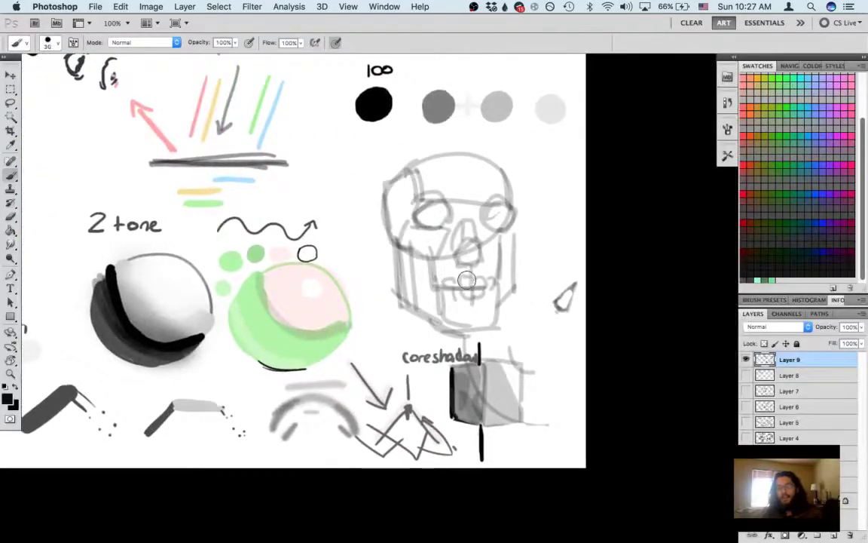
pyautogui.press(']')
pyautogui.press(']')
pyautogui.press(']')
pyautogui.press(']')
pyautogui.press(']')
pyautogui.press('3')
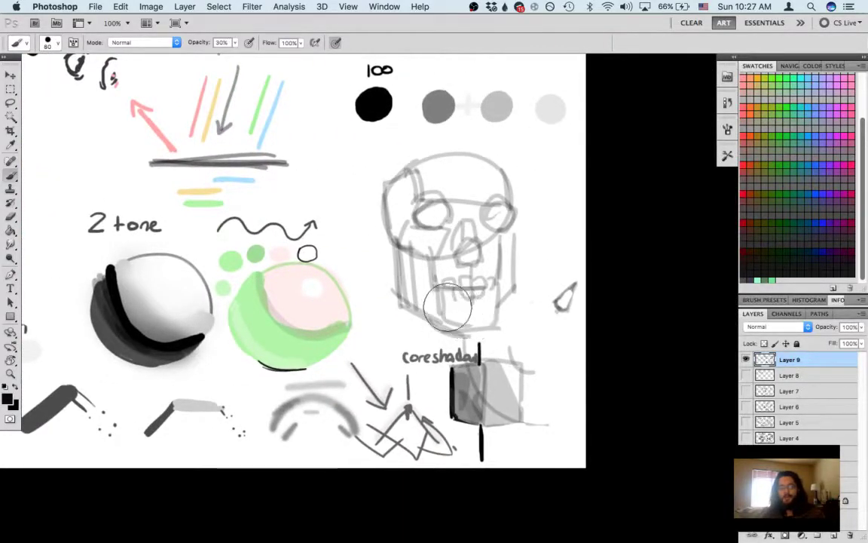
pyautogui.moveTo(450, 307)
pyautogui.mouseDown()
pyautogui.moveTo(417, 294)
pyautogui.moveTo(405, 179)
pyautogui.moveTo(428, 303)
pyautogui.moveTo(432, 249)
pyautogui.moveTo(397, 214)
pyautogui.moveTo(408, 230)
pyautogui.moveTo(433, 240)
pyautogui.moveTo(432, 310)
pyautogui.moveTo(485, 324)
pyautogui.moveTo(455, 317)
pyautogui.moveTo(499, 275)
pyautogui.mouseUp()
pyautogui.moveTo(450, 260); pyautogui.dragTo(450, 235)
pyautogui.press('alt+super+z')
pyautogui.press('alt+super+z')
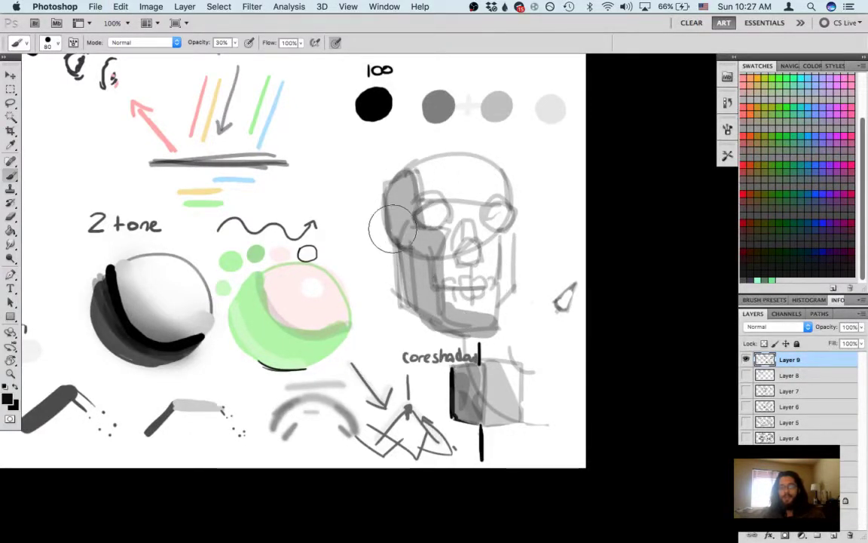
# Step: Lightly shade the skull's forehead and front face planes with black at 10% opacity, undoing the first stronger attempt
pyautogui.hscroll(5, 354, 249)
pyautogui.scroll(-4, 354, 249)
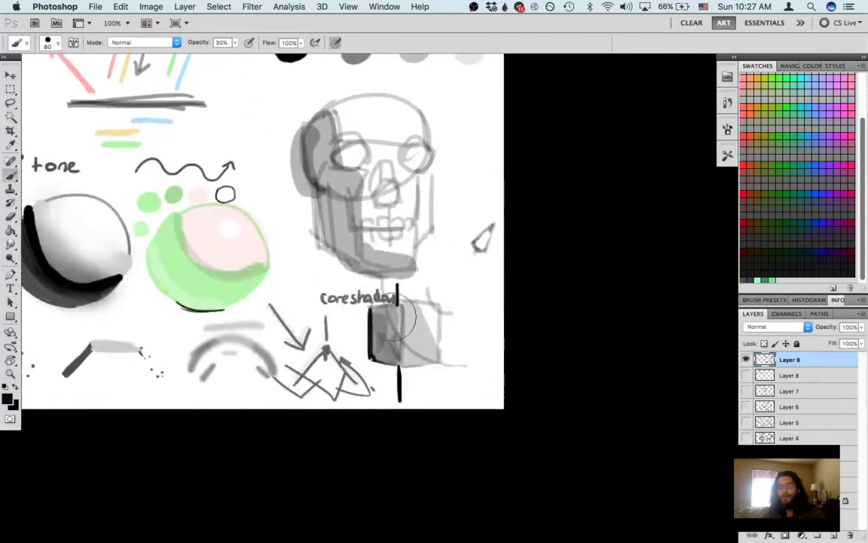
pyautogui.moveTo(385, 140)
pyautogui.mouseDown()
pyautogui.moveTo(388, 208)
pyautogui.moveTo(359, 183)
pyautogui.moveTo(384, 199)
pyautogui.mouseUp()
pyautogui.press('2')
pyautogui.press('super+z')
pyautogui.press('1')
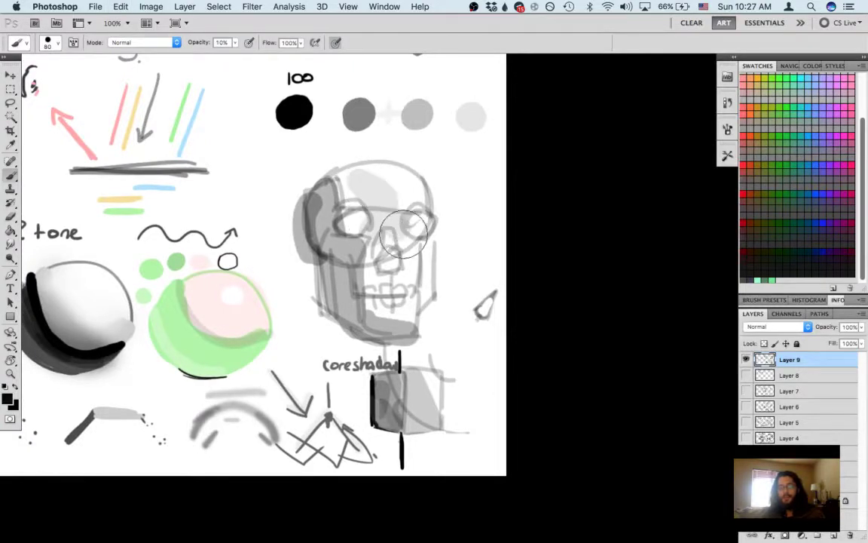
pyautogui.moveTo(406, 237)
pyautogui.mouseDown()
pyautogui.moveTo(412, 299)
pyautogui.moveTo(392, 281)
pyautogui.moveTo(364, 276)
pyautogui.moveTo(370, 295)
pyautogui.moveTo(419, 307)
pyautogui.moveTo(392, 269)
pyautogui.moveTo(364, 257)
pyautogui.moveTo(352, 182)
pyautogui.moveTo(357, 234)
pyautogui.moveTo(372, 226)
pyautogui.moveTo(359, 235)
pyautogui.moveTo(356, 212)
pyautogui.moveTo(358, 225)
pyautogui.moveTo(344, 222)
pyautogui.moveTo(359, 235)
pyautogui.moveTo(412, 243)
pyautogui.moveTo(416, 234)
pyautogui.moveTo(404, 220)
pyautogui.moveTo(424, 221)
pyautogui.moveTo(411, 187)
pyautogui.mouseUp()
# Step: Darken the skull's eye sockets and nose cavity with a 35 px black brush at 30% opacity
pyautogui.press('[')
pyautogui.press('[')
pyautogui.press('[')
pyautogui.press('[')
pyautogui.press('[')
pyautogui.press('[')
pyautogui.press('3')
pyautogui.moveTo(354, 198)
pyautogui.mouseDown()
pyautogui.moveTo(347, 211)
pyautogui.moveTo(434, 211)
pyautogui.mouseUp()
pyautogui.moveTo(396, 285); pyautogui.dragTo(398, 281)
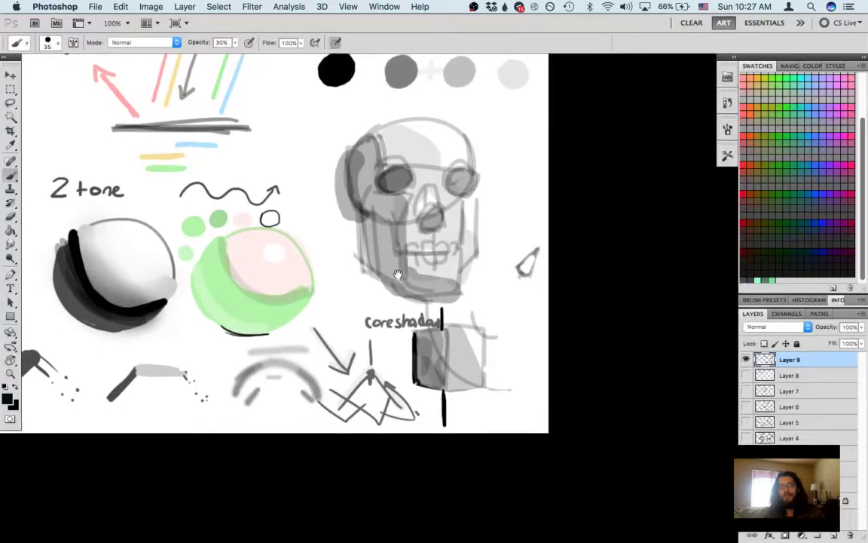
# Step: Deepen the shading on the skull's cheek, temple and jaw side at 30% opacity, undoing the unwanted strokes
pyautogui.moveTo(388, 225)
pyautogui.mouseDown()
pyautogui.moveTo(388, 258)
pyautogui.moveTo(427, 334)
pyautogui.mouseUp()
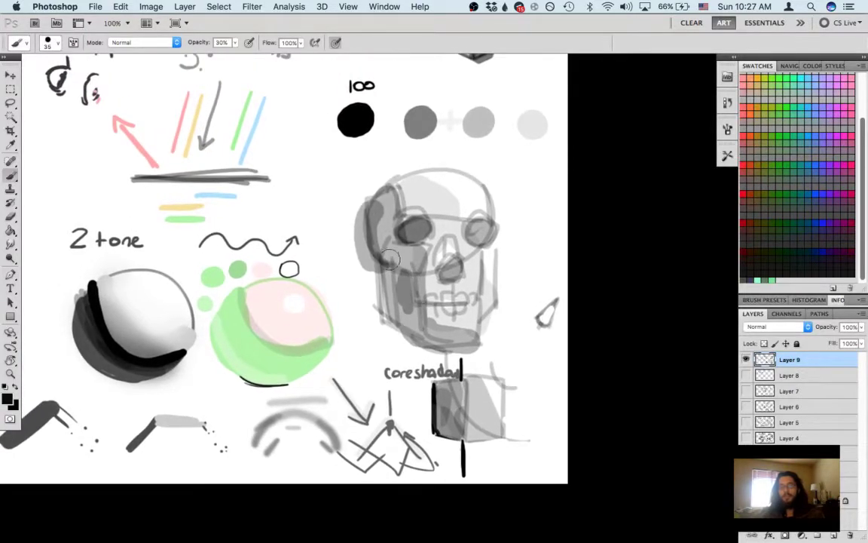
pyautogui.scroll(1, 358, 260)
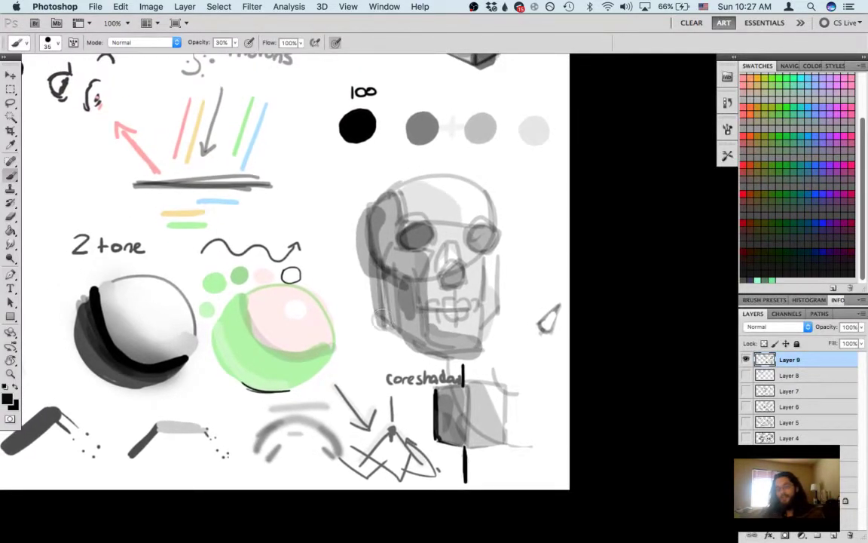
pyautogui.press('super+z')
pyautogui.press('super+alt+z')
pyautogui.moveTo(395, 190); pyautogui.dragTo(410, 272)
pyautogui.press('super+z')
# Step: Draw a grey circle below the small sword-bearing figure, with a light arrow pointing at it and a dark core shadow curve inside
pyautogui.moveTo(406, 381)
pyautogui.mouseDown()
pyautogui.moveTo(388, 336)
pyautogui.moveTo(382, 342)
pyautogui.moveTo(459, 352)
pyautogui.moveTo(474, 435)
pyautogui.mouseUp()
pyautogui.moveTo(497, 313); pyautogui.dragTo(645, 266)
pyautogui.moveTo(456, 244); pyautogui.dragTo(401, 245)
pyautogui.hscroll(-20, 452, 283)
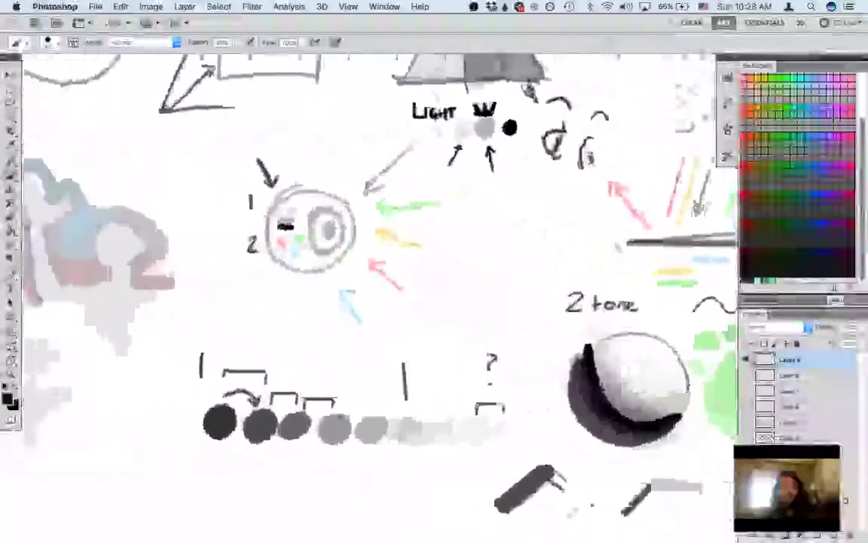
pyautogui.scroll(-5, 392, 294)
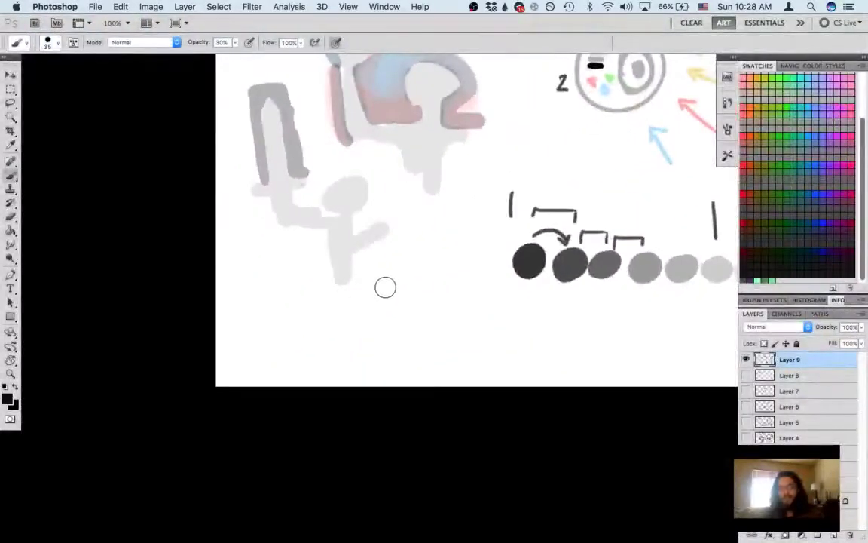
pyautogui.moveTo(385, 282)
pyautogui.mouseDown()
pyautogui.moveTo(411, 266)
pyautogui.moveTo(428, 322)
pyautogui.moveTo(373, 295)
pyautogui.moveTo(419, 263)
pyautogui.moveTo(422, 324)
pyautogui.moveTo(386, 273)
pyautogui.mouseUp()
pyautogui.press('super+z')
pyautogui.moveTo(481, 196)
pyautogui.mouseDown()
pyautogui.moveTo(445, 240)
pyautogui.moveTo(456, 242)
pyautogui.mouseUp()
pyautogui.moveTo(393, 273)
pyautogui.mouseDown()
pyautogui.moveTo(399, 294)
pyautogui.moveTo(443, 304)
pyautogui.moveTo(413, 306)
pyautogui.moveTo(399, 267)
pyautogui.moveTo(429, 309)
pyautogui.moveTo(396, 271)
pyautogui.moveTo(403, 286)
pyautogui.moveTo(393, 295)
pyautogui.moveTo(403, 305)
pyautogui.moveTo(396, 270)
pyautogui.moveTo(443, 301)
pyautogui.moveTo(431, 307)
pyautogui.moveTo(399, 291)
pyautogui.moveTo(394, 264)
pyautogui.moveTo(414, 306)
pyautogui.mouseUp()
pyautogui.press('super+z')
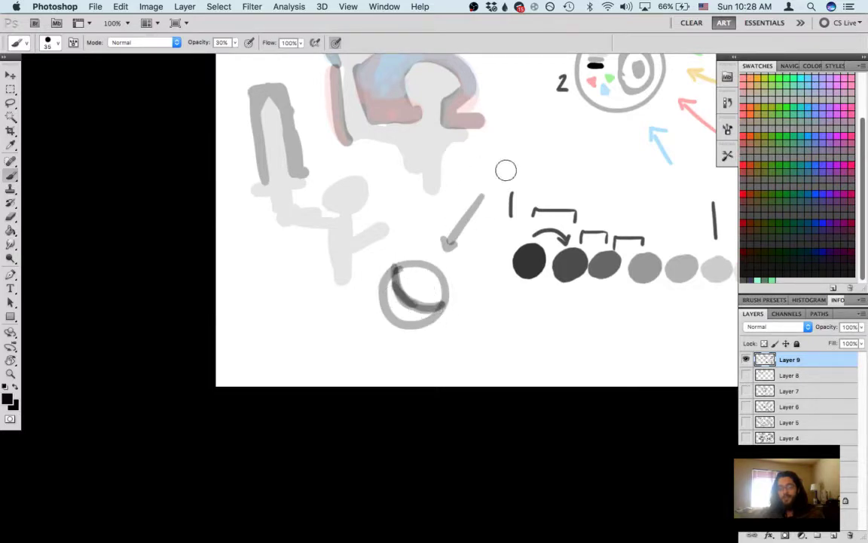
# Step: Extend the light direction as a straight line through the circle, undoing the unwanted strokes around it
pyautogui.moveTo(463, 212); pyautogui.dragTo(397, 340)
pyautogui.moveTo(416, 305); pyautogui.dragTo(377, 297)
pyautogui.moveTo(432, 307)
pyautogui.mouseDown()
pyautogui.moveTo(461, 307)
pyautogui.moveTo(431, 309)
pyautogui.moveTo(438, 317)
pyautogui.moveTo(464, 309)
pyautogui.moveTo(495, 323)
pyautogui.moveTo(445, 327)
pyautogui.moveTo(443, 304)
pyautogui.moveTo(451, 323)
pyautogui.moveTo(439, 324)
pyautogui.moveTo(487, 325)
pyautogui.mouseUp()
pyautogui.press('super+alt+z')
pyautogui.press('super+alt+z')
pyautogui.press('super+z')
# Step: Draw a cone of light beside the sphere with a horizontal bar across it and a darkened elliptical shadow at its base
pyautogui.moveTo(441, 344)
pyautogui.mouseDown()
pyautogui.moveTo(475, 351)
pyautogui.moveTo(430, 357)
pyautogui.moveTo(448, 342)
pyautogui.moveTo(477, 357)
pyautogui.moveTo(455, 336)
pyautogui.mouseUp()
pyautogui.moveTo(449, 262); pyautogui.dragTo(417, 323)
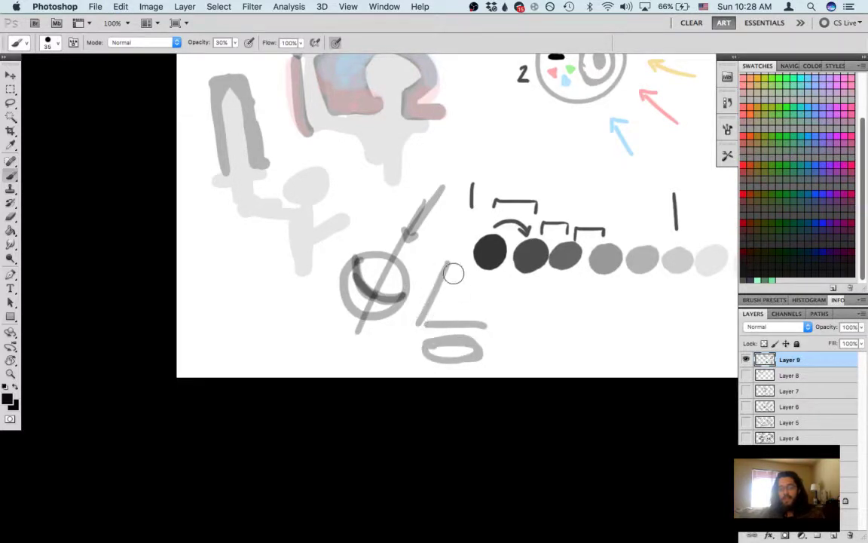
pyautogui.moveTo(452, 272); pyautogui.dragTo(491, 342)
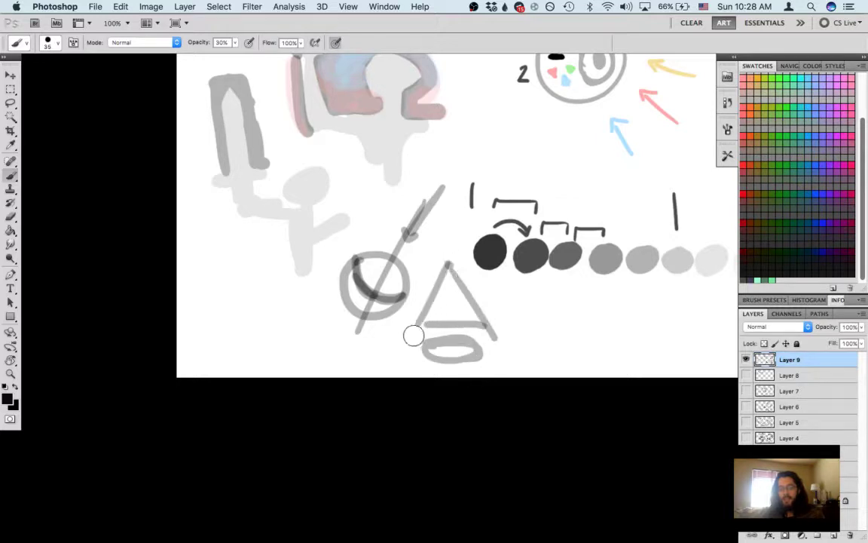
pyautogui.moveTo(414, 324)
pyautogui.mouseDown()
pyautogui.moveTo(400, 363)
pyautogui.moveTo(423, 368)
pyautogui.moveTo(407, 356)
pyautogui.moveTo(411, 365)
pyautogui.moveTo(422, 355)
pyautogui.moveTo(425, 365)
pyautogui.moveTo(410, 359)
pyautogui.moveTo(489, 364)
pyautogui.mouseUp()
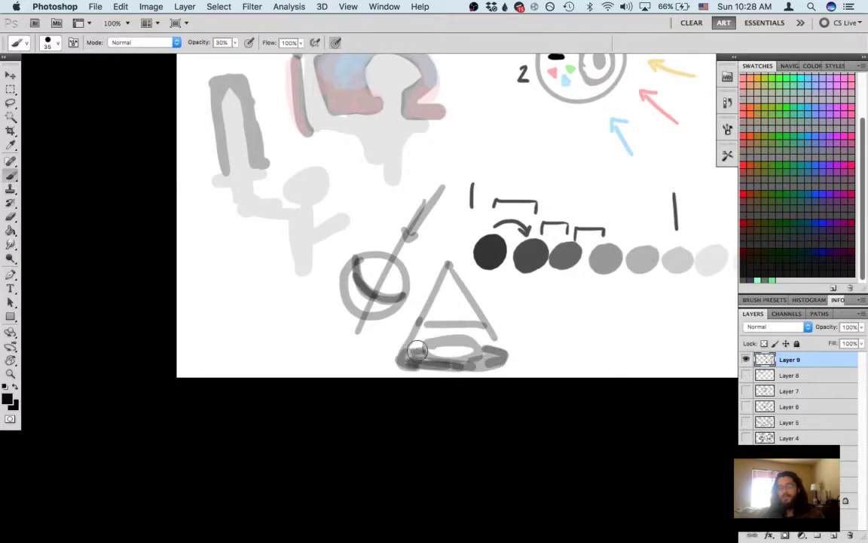
pyautogui.moveTo(411, 351); pyautogui.dragTo(482, 360)
pyautogui.moveTo(420, 321); pyautogui.dragTo(484, 323)
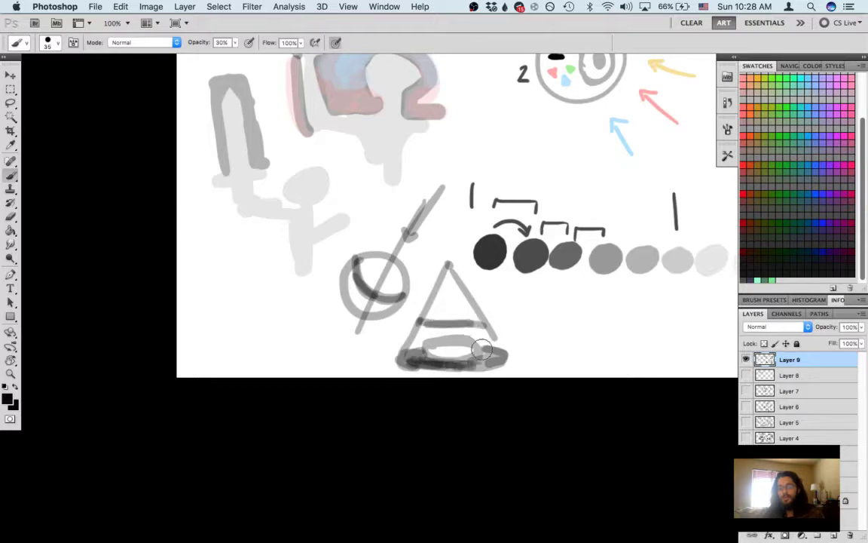
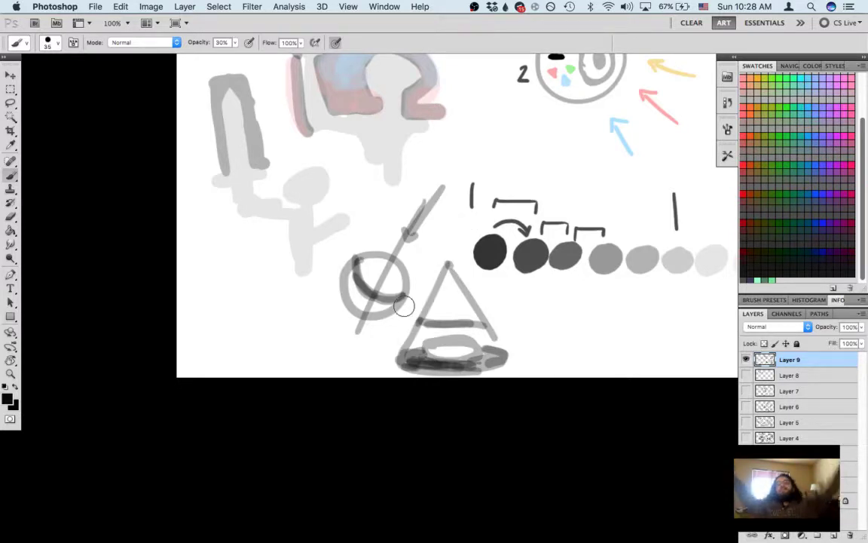
# Step: Draw an elliptical cast shadow under the grey sphere and fill it with a grey tone
pyautogui.hscroll(-3, 389, 298)
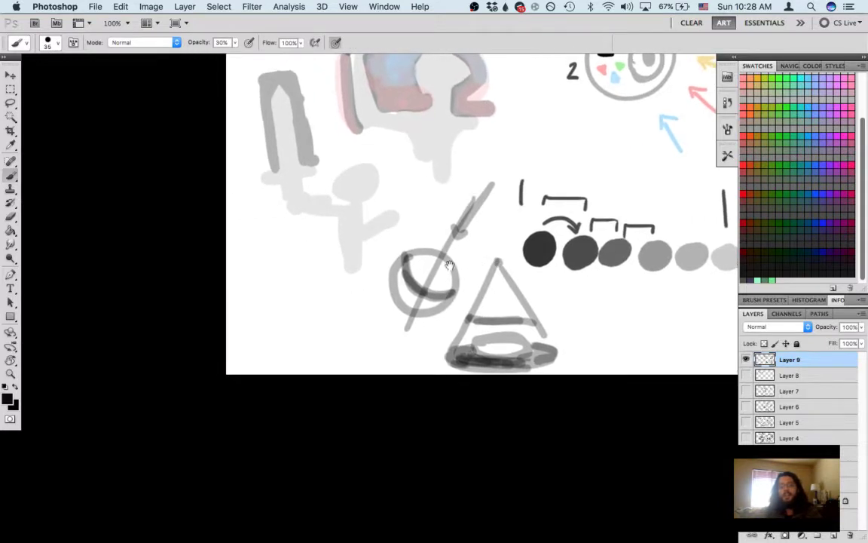
pyautogui.moveTo(389, 297)
pyautogui.mouseDown()
pyautogui.moveTo(380, 321)
pyautogui.moveTo(442, 320)
pyautogui.moveTo(449, 309)
pyautogui.mouseUp()
pyautogui.moveTo(387, 299)
pyautogui.mouseDown()
pyautogui.moveTo(367, 309)
pyautogui.moveTo(427, 317)
pyautogui.mouseUp()
pyautogui.moveTo(369, 310)
pyautogui.mouseDown()
pyautogui.moveTo(388, 305)
pyautogui.moveTo(377, 313)
pyautogui.moveTo(436, 320)
pyautogui.mouseUp()
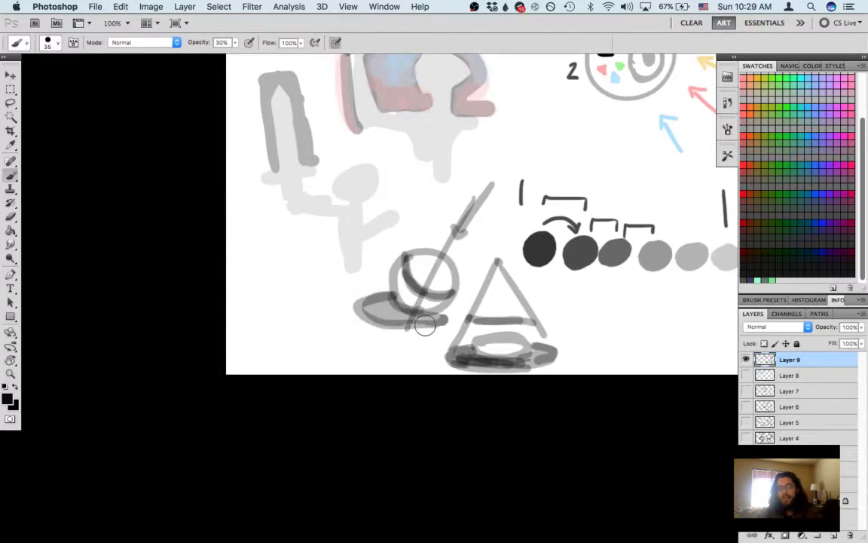
# Step: Erase parts of the light arrow above the sphere and redraw its shaft darker and thinner with a 15 px brush
pyautogui.press('[')
pyautogui.scroll(5, 468, 219)
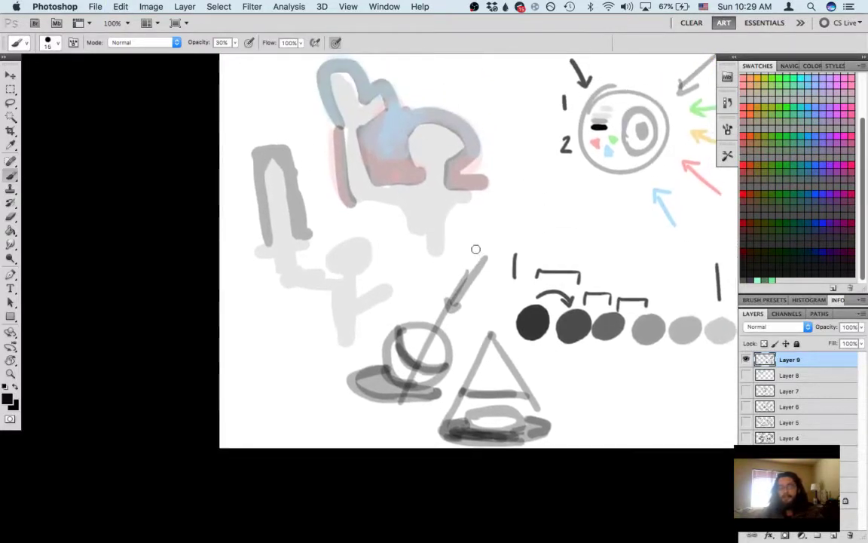
pyautogui.moveTo(475, 261); pyautogui.dragTo(484, 244)
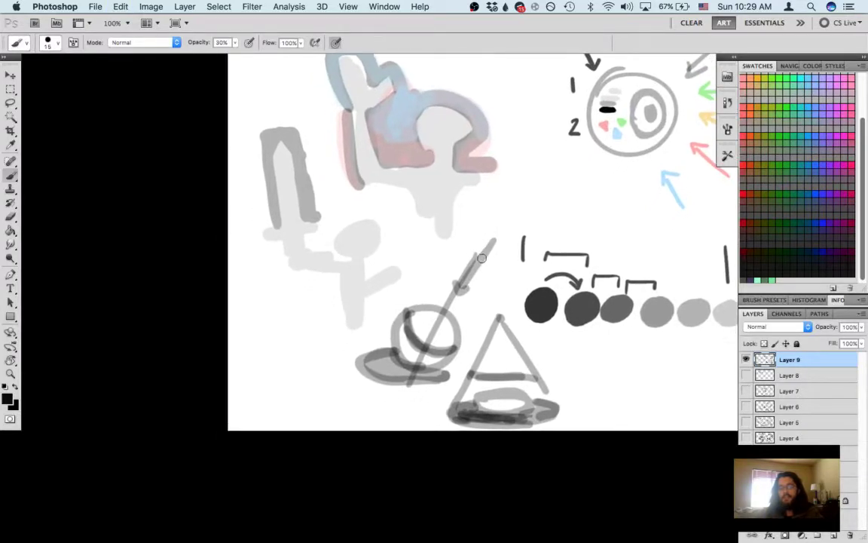
pyautogui.press('e')
pyautogui.press('b')
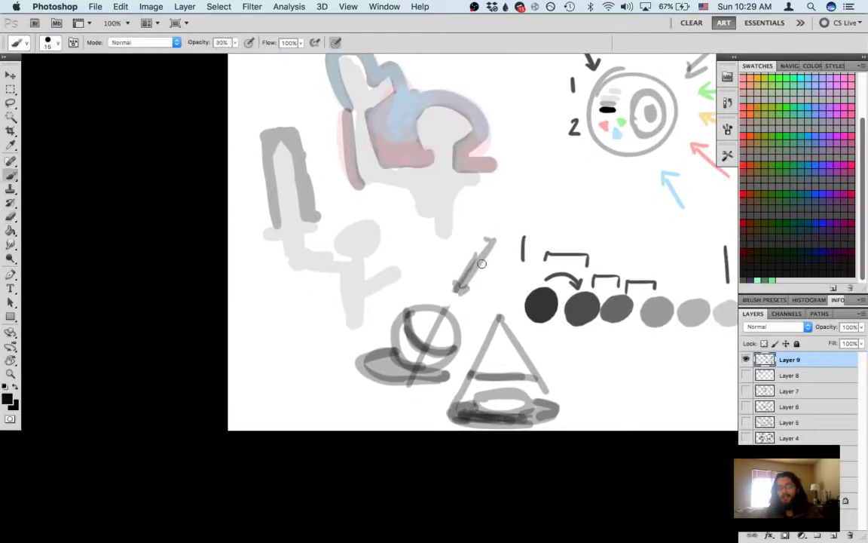
pyautogui.press('e')
pyautogui.press('b')
pyautogui.moveTo(481, 260); pyautogui.dragTo(457, 290)
# Step: Draw thin light rays radiating from the sphere's lit side and lines from its edge to the cast shadow
pyautogui.moveTo(423, 336); pyautogui.dragTo(432, 352)
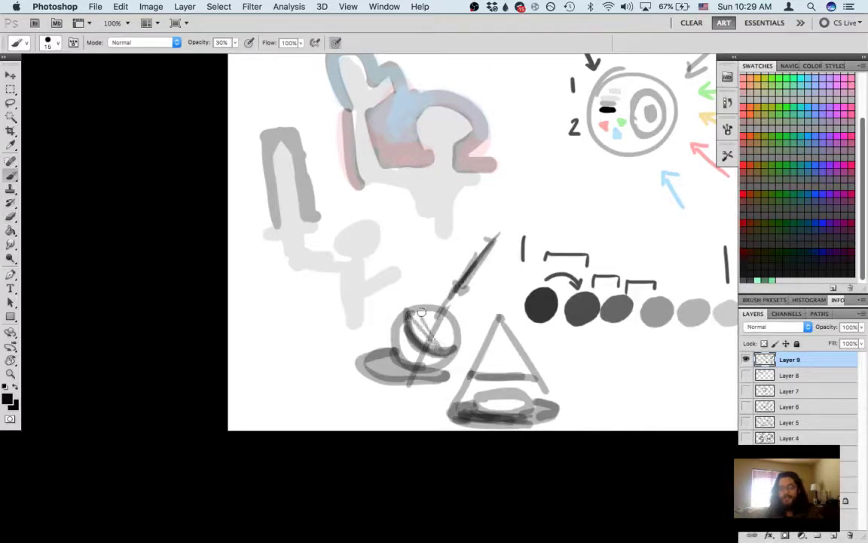
pyautogui.moveTo(415, 240); pyautogui.dragTo(410, 329)
pyautogui.moveTo(441, 254); pyautogui.dragTo(433, 305)
pyautogui.moveTo(447, 337)
pyautogui.mouseDown()
pyautogui.moveTo(473, 312)
pyautogui.moveTo(463, 289)
pyautogui.mouseUp()
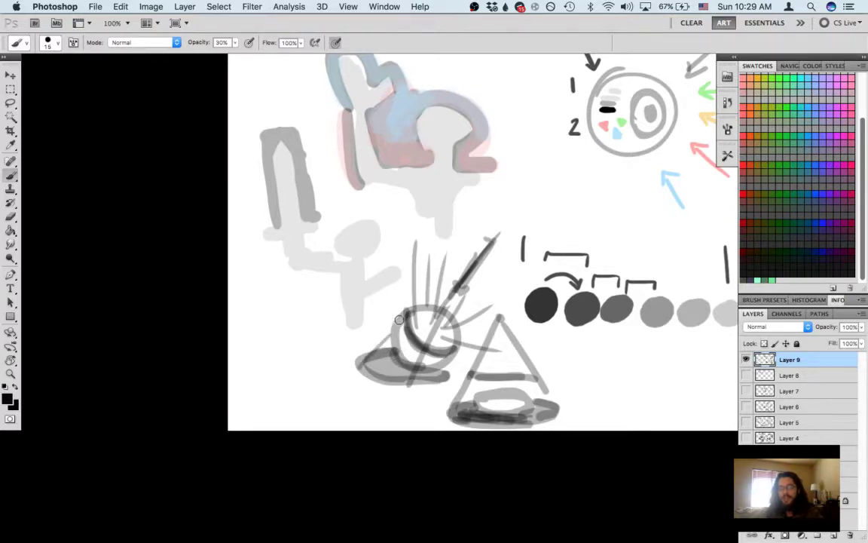
pyautogui.moveTo(399, 322)
pyautogui.mouseDown()
pyautogui.moveTo(361, 364)
pyautogui.moveTo(413, 389)
pyautogui.mouseUp()
# Step: Draw a second, smaller sphere near the canvas corner with a light arrow above it and a grey-filled cast shadow
pyautogui.hscroll(-5, 400, 338)
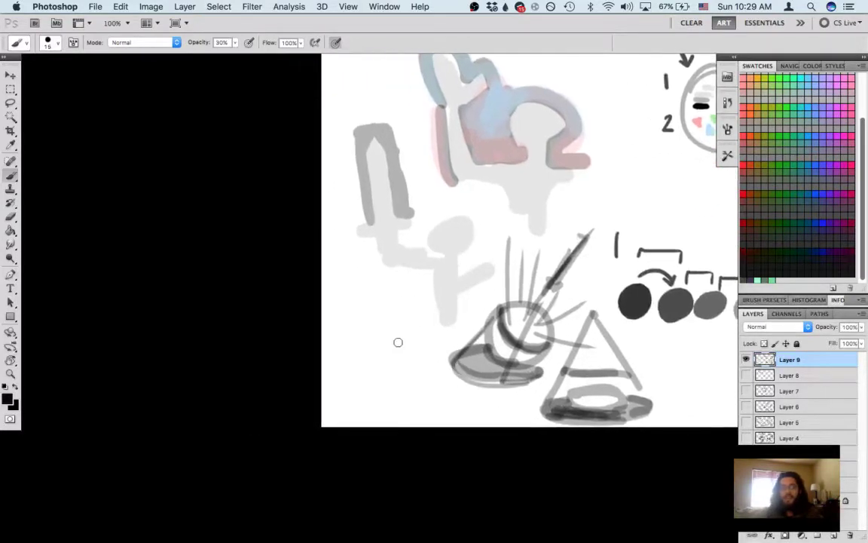
pyautogui.moveTo(364, 356)
pyautogui.mouseDown()
pyautogui.moveTo(383, 343)
pyautogui.moveTo(356, 361)
pyautogui.moveTo(396, 360)
pyautogui.moveTo(364, 328)
pyautogui.mouseUp()
pyautogui.press('super+z')
pyautogui.moveTo(365, 375); pyautogui.dragTo(432, 381)
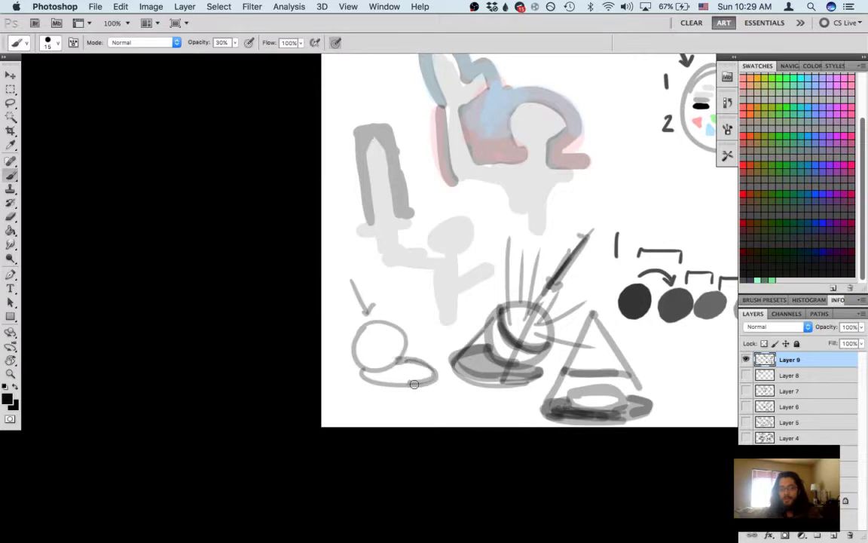
pyautogui.moveTo(420, 380)
pyautogui.mouseDown()
pyautogui.moveTo(372, 375)
pyautogui.moveTo(425, 370)
pyautogui.mouseUp()
# Step: Doodle a small face with a pointed hat and side hair at the tail of the small sphere's light arrow
pyautogui.moveTo(704, 372); pyautogui.dragTo(502, 368)
pyautogui.moveTo(230, 303); pyautogui.dragTo(440, 352)
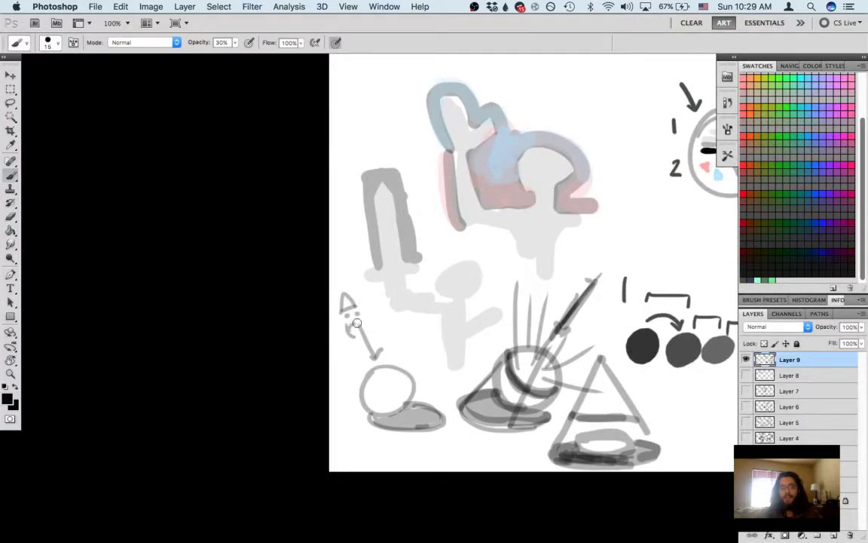
pyautogui.moveTo(369, 312); pyautogui.dragTo(378, 304)
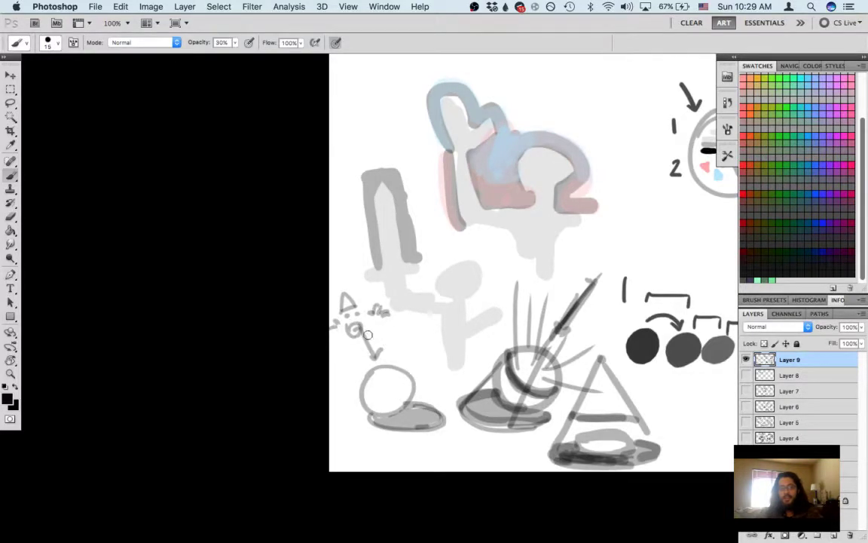
# Step: Shade the small sphere's side facing the cast shadow and darken its core shadow curve
pyautogui.moveTo(406, 375); pyautogui.dragTo(370, 403)
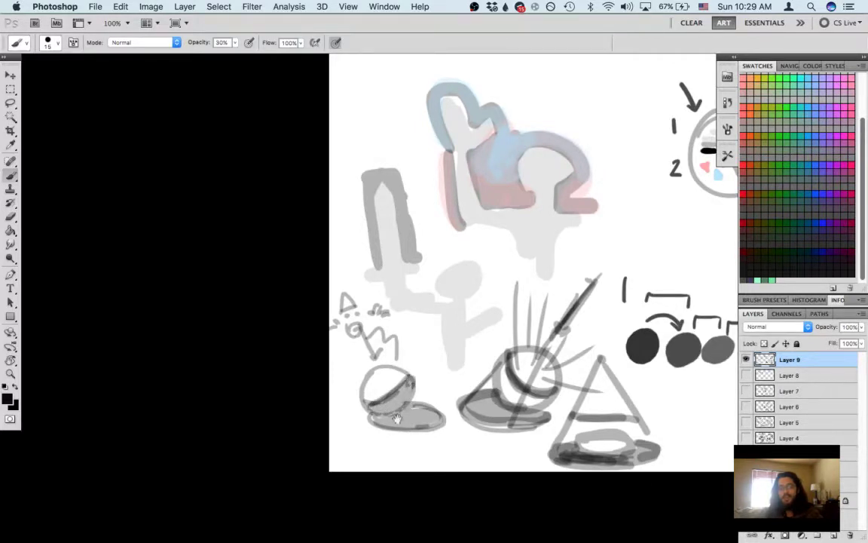
pyautogui.moveTo(385, 403)
pyautogui.mouseDown()
pyautogui.moveTo(339, 343)
pyautogui.moveTo(395, 386)
pyautogui.moveTo(352, 360)
pyautogui.mouseUp()
# Step: Hide Layer 9 and add a new empty layer above it
pyautogui.moveTo(488, 382); pyautogui.dragTo(29, 422)
pyautogui.hscroll(4, 364, 374)
pyautogui.hscroll(-10, 364, 375)
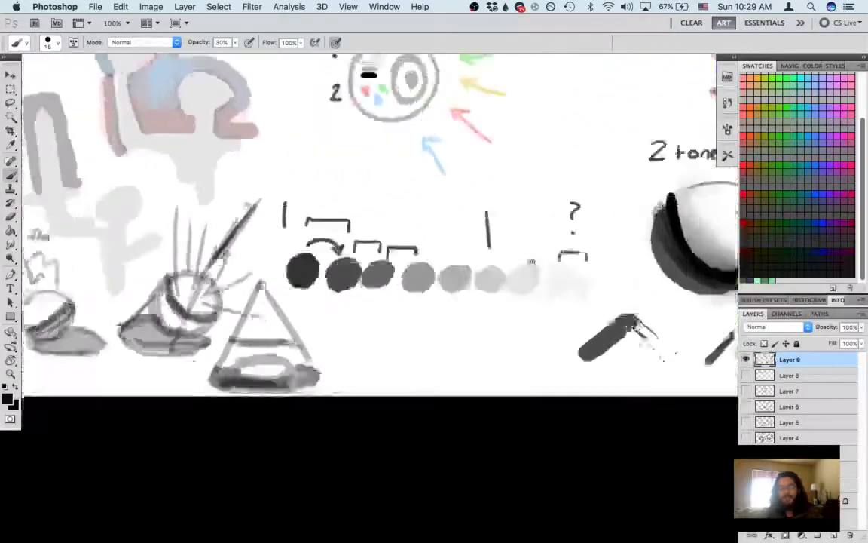
pyautogui.moveTo(504, 259); pyautogui.dragTo(556, 206)
pyautogui.moveTo(469, 198); pyautogui.dragTo(306, 401)
pyautogui.click(746, 360)
pyautogui.click(832, 535)
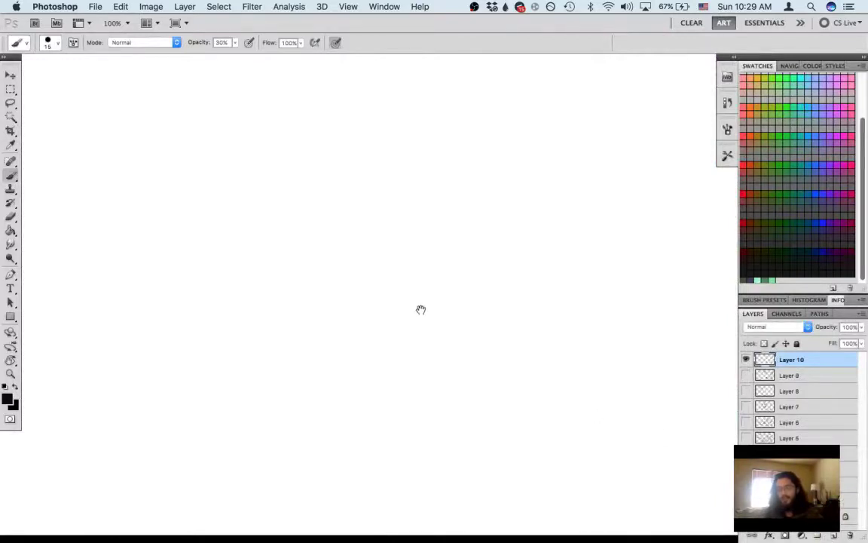
# Step: Handwrite a large "6" and the list entry "1. Light" near the blank canvas's upper corner
pyautogui.hscroll(-5, 430, 312)
pyautogui.scroll(3, 529, 351)
pyautogui.moveTo(274, 182); pyautogui.dragTo(280, 229)
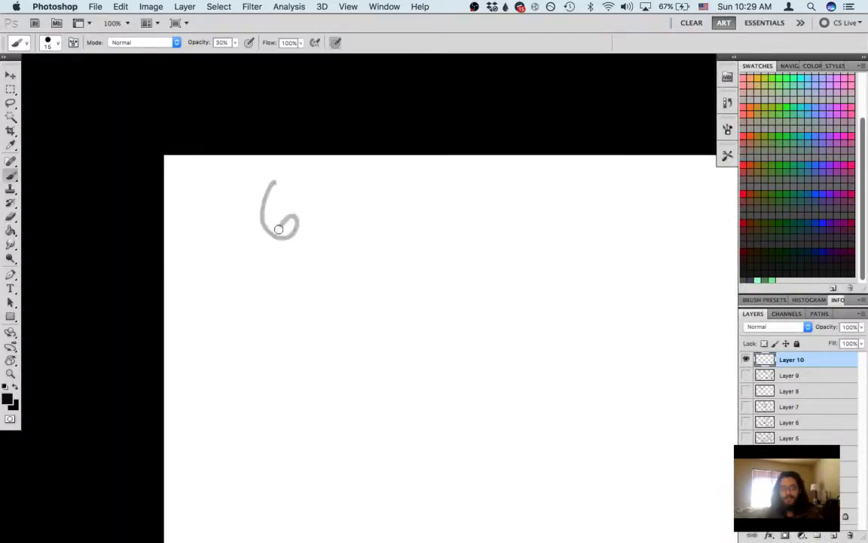
pyautogui.moveTo(396, 216)
pyautogui.mouseDown()
pyautogui.moveTo(334, 202)
pyautogui.moveTo(382, 226)
pyautogui.moveTo(354, 256)
pyautogui.mouseUp()
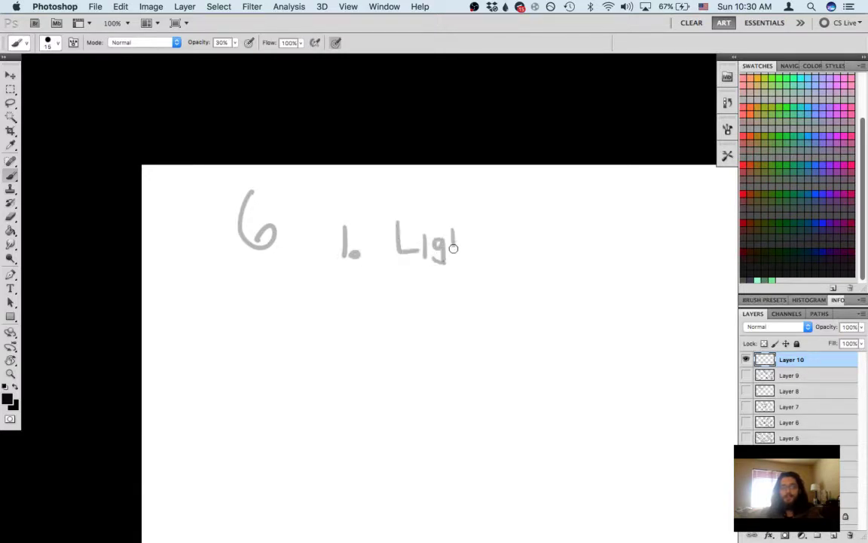
# Step: Draw a small sphere with light rays beside "Light" and shade its shadow side at 10% opacity, undoing the 20% attempt
pyautogui.hscroll(5, 452, 239)
pyautogui.moveTo(466, 241)
pyautogui.mouseDown()
pyautogui.moveTo(484, 240)
pyautogui.moveTo(451, 226)
pyautogui.moveTo(501, 249)
pyautogui.mouseUp()
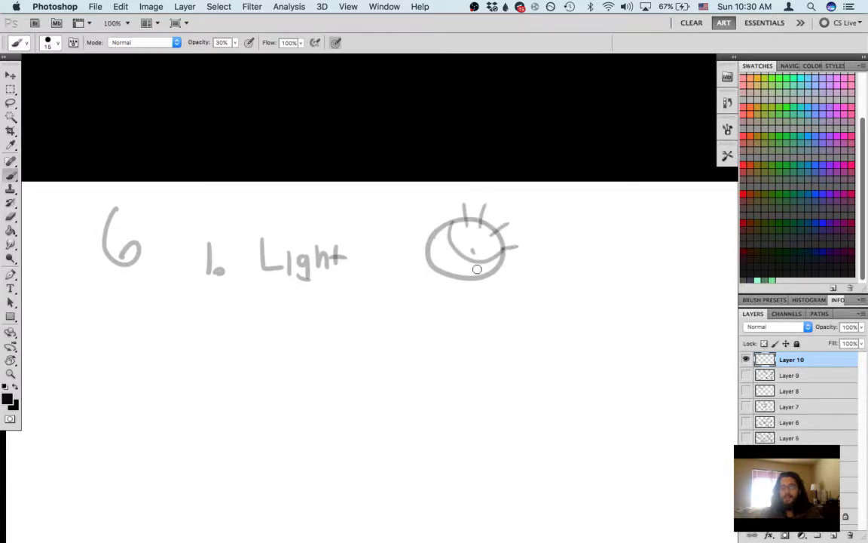
pyautogui.hscroll(-2, 476, 269)
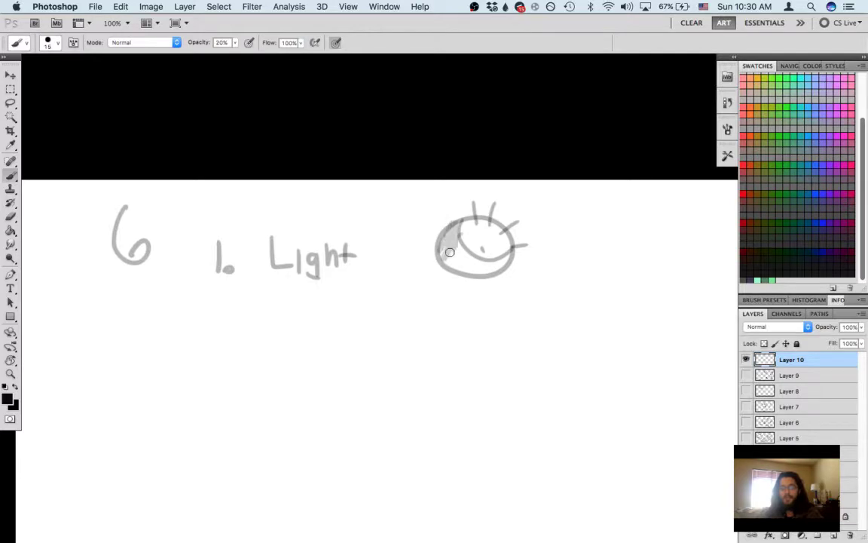
pyautogui.press('super+z')
pyautogui.press('1')
pyautogui.moveTo(447, 237)
pyautogui.mouseDown()
pyautogui.moveTo(452, 267)
pyautogui.moveTo(475, 279)
pyautogui.mouseUp()
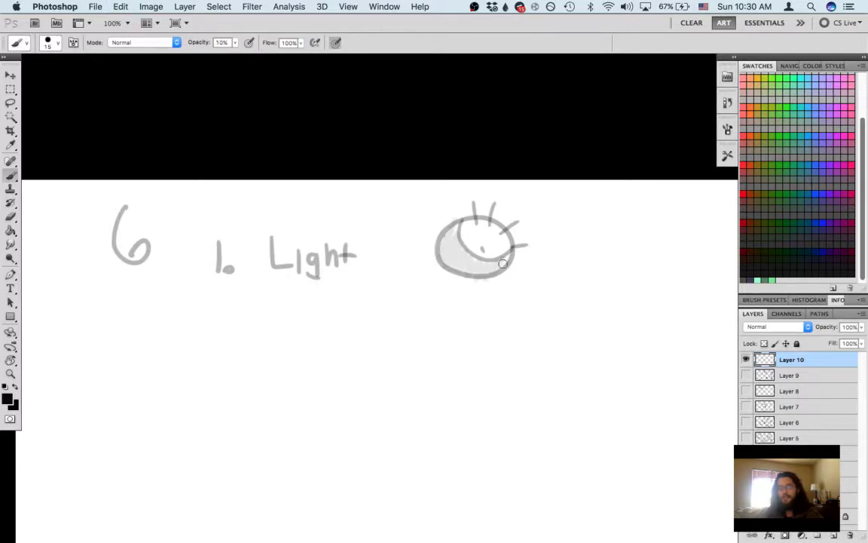
# Step: Handwrite the list entry "2. Dark" below "1. Light" at 20% brush opacity
pyautogui.hscroll(-5, 501, 270)
pyautogui.scroll(-3, 501, 270)
pyautogui.hscroll(4, 478, 378)
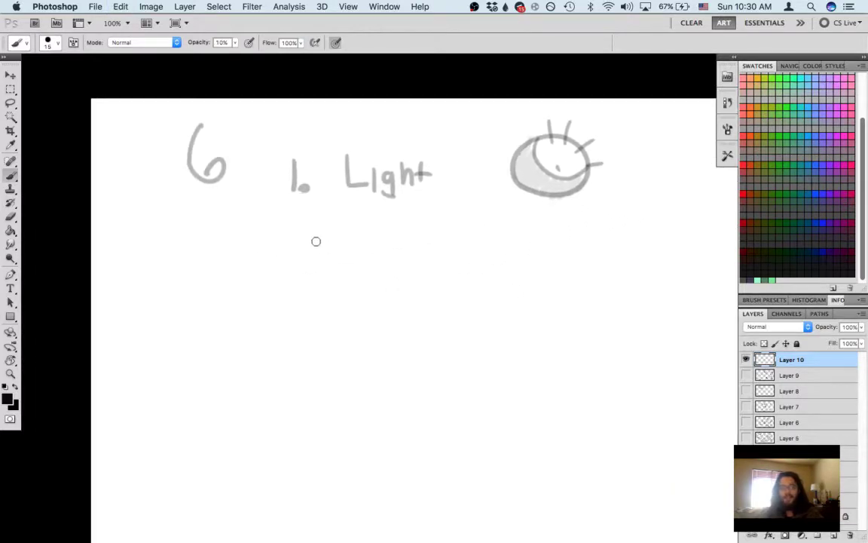
pyautogui.press('2')
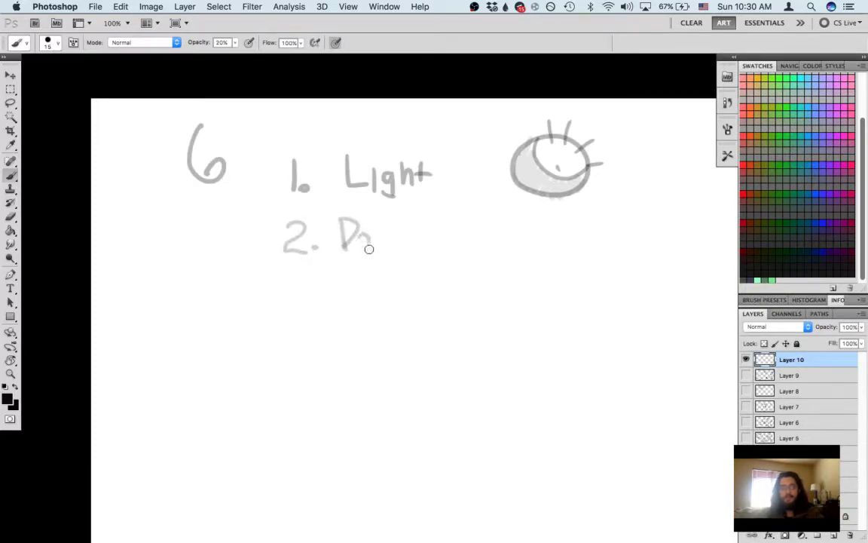
pyautogui.moveTo(400, 235)
pyautogui.mouseDown()
pyautogui.moveTo(401, 256)
pyautogui.moveTo(458, 243)
pyautogui.moveTo(512, 250)
pyautogui.moveTo(456, 228)
pyautogui.moveTo(511, 256)
pyautogui.mouseUp()
# Step: Draw a small sphere beside "Dark" and fill its shadow side solid black at 100% opacity
pyautogui.hscroll(4, 392, 258)
pyautogui.press('0')
pyautogui.press('super+z')
pyautogui.press('super+z')
pyautogui.press('0')
pyautogui.moveTo(452, 224); pyautogui.dragTo(512, 260)
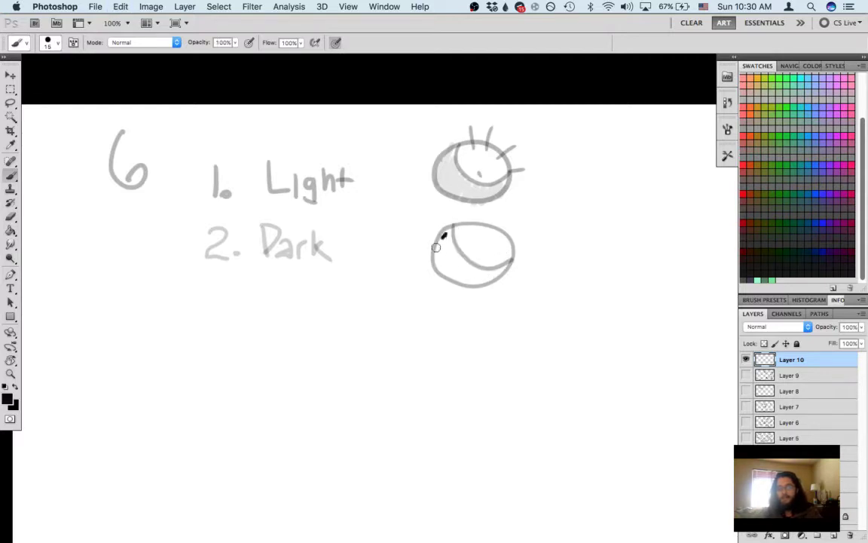
pyautogui.moveTo(432, 253)
pyautogui.mouseDown()
pyautogui.moveTo(464, 257)
pyautogui.moveTo(476, 278)
pyautogui.moveTo(503, 266)
pyautogui.moveTo(485, 265)
pyautogui.moveTo(453, 229)
pyautogui.moveTo(482, 266)
pyautogui.moveTo(511, 261)
pyautogui.moveTo(474, 278)
pyautogui.moveTo(438, 265)
pyautogui.moveTo(501, 273)
pyautogui.moveTo(435, 253)
pyautogui.mouseUp()
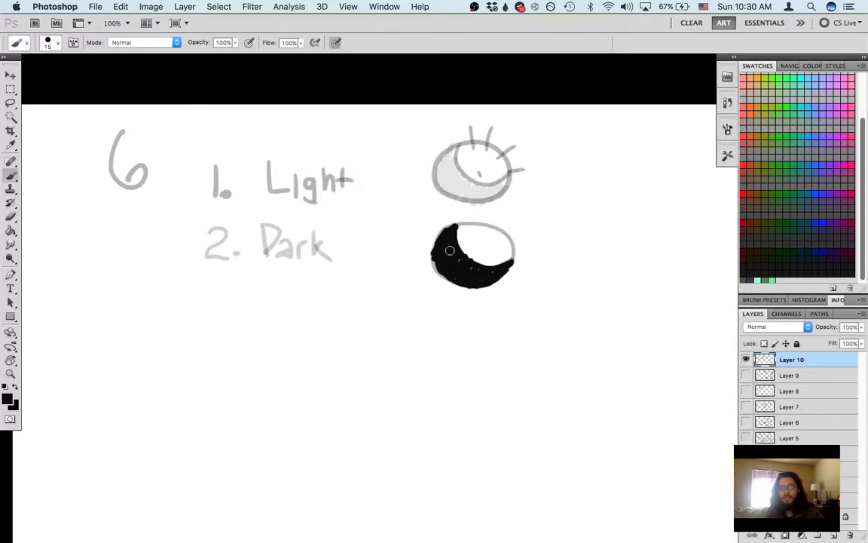
# Step: Erase along the inner edge of the Dark sphere's black shadow to clean up its curve
pyautogui.hscroll(-4, 461, 241)
pyautogui.press('e')
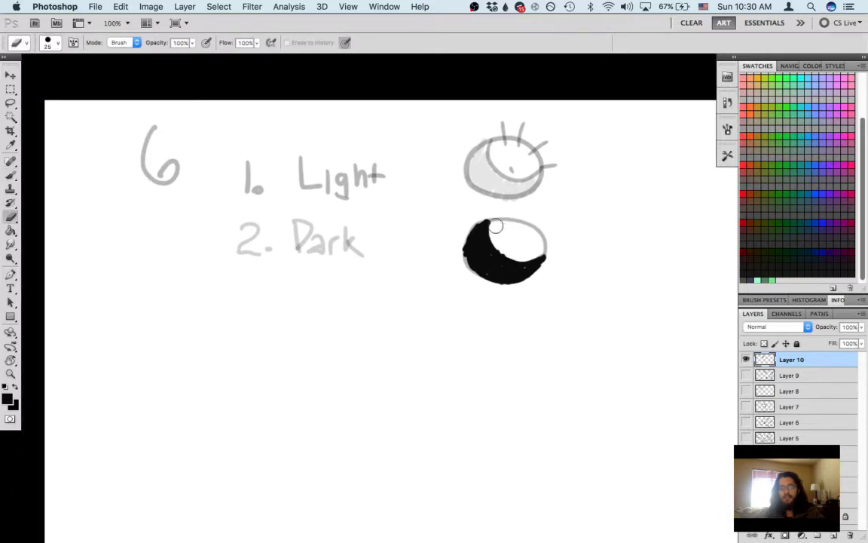
pyautogui.moveTo(496, 223); pyautogui.dragTo(512, 256)
pyautogui.press('super+z')
pyautogui.moveTo(496, 221); pyautogui.dragTo(499, 251)
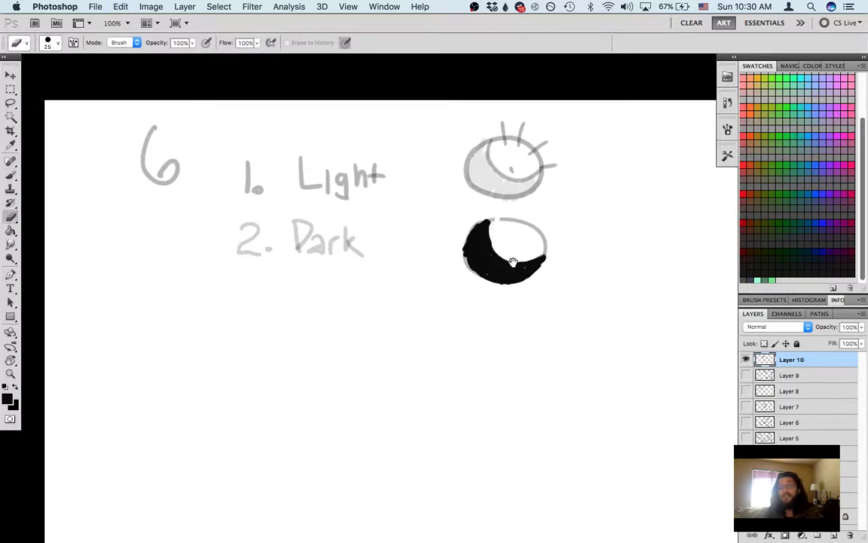
# Step: Handwrite the list entry "3. Bounce" below "2. Dark" at 30% brush opacity
pyautogui.scroll(-3, 453, 271)
pyautogui.press('b')
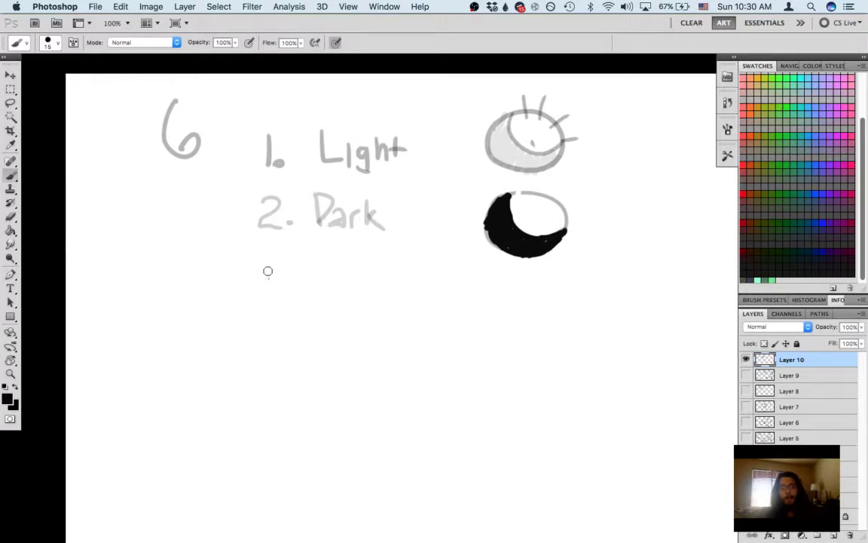
pyautogui.moveTo(263, 273)
pyautogui.mouseDown()
pyautogui.moveTo(272, 278)
pyautogui.moveTo(263, 300)
pyautogui.mouseUp()
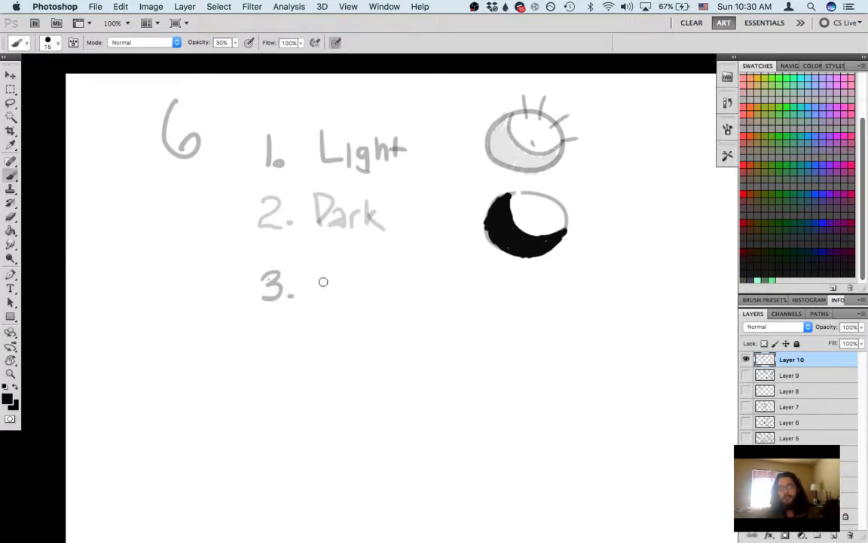
pyautogui.moveTo(314, 269)
pyautogui.mouseDown()
pyautogui.moveTo(314, 292)
pyautogui.moveTo(341, 281)
pyautogui.moveTo(390, 290)
pyautogui.mouseUp()
pyautogui.moveTo(393, 284); pyautogui.dragTo(404, 291)
# Step: Draw a sphere below the Dark sphere with two light lines converging at a point above it, undoing the first misplaced line
pyautogui.moveTo(456, 254); pyautogui.dragTo(334, 275)
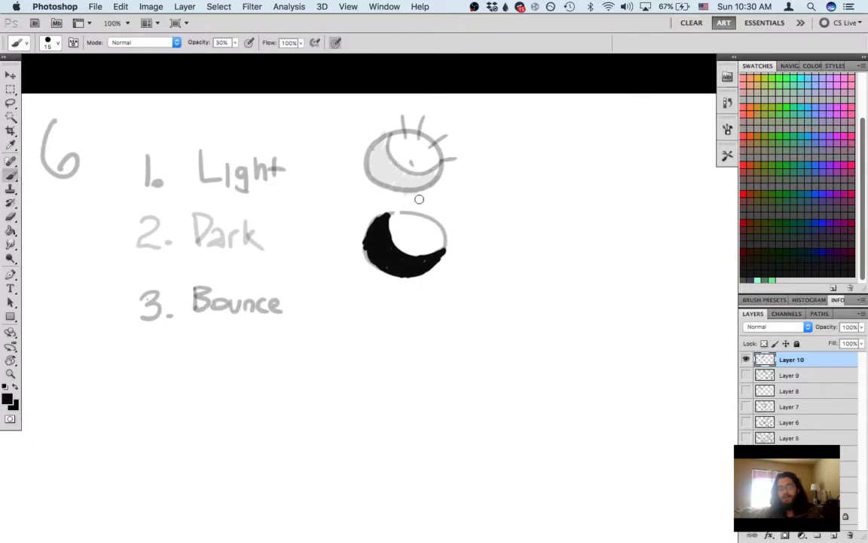
pyautogui.moveTo(472, 170); pyautogui.dragTo(355, 229)
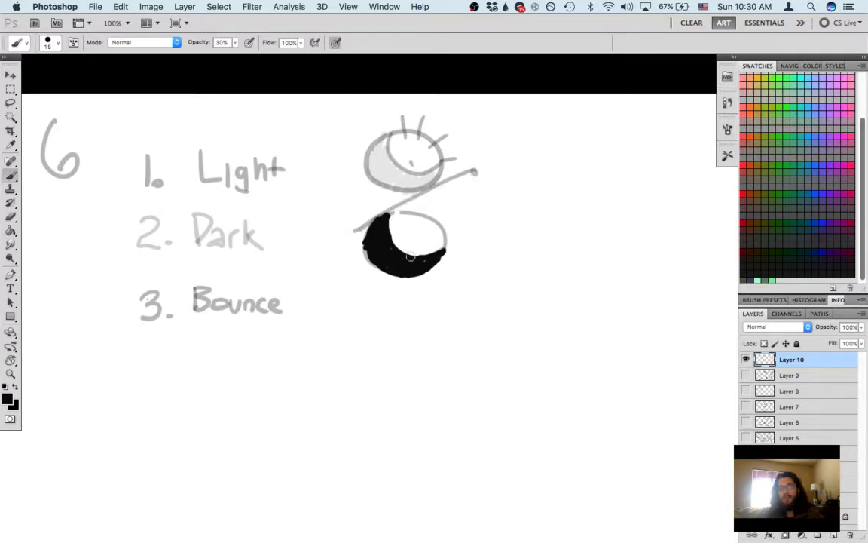
pyautogui.press('super+z')
pyautogui.moveTo(363, 334); pyautogui.dragTo(385, 321)
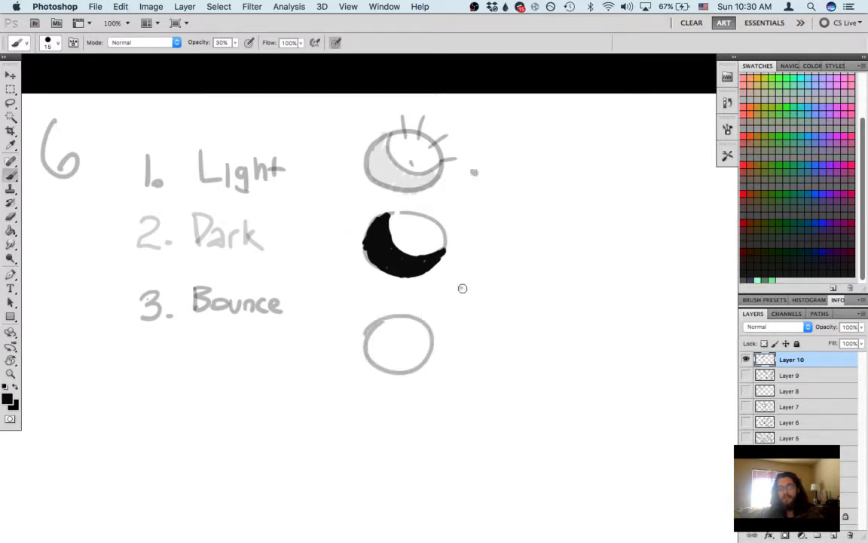
pyautogui.moveTo(459, 283); pyautogui.dragTo(365, 322)
pyautogui.moveTo(462, 287); pyautogui.dragTo(414, 373)
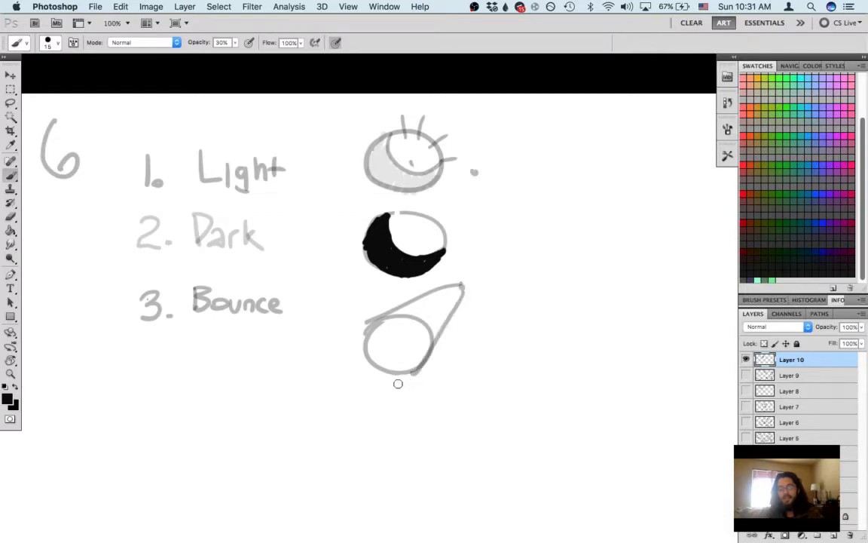
# Step: Add a ground line under the Bounce sphere with a light ray and arrows bouncing back up towards the sphere
pyautogui.moveTo(299, 385); pyautogui.dragTo(422, 379)
pyautogui.moveTo(300, 347); pyautogui.dragTo(343, 384)
pyautogui.press('super+z')
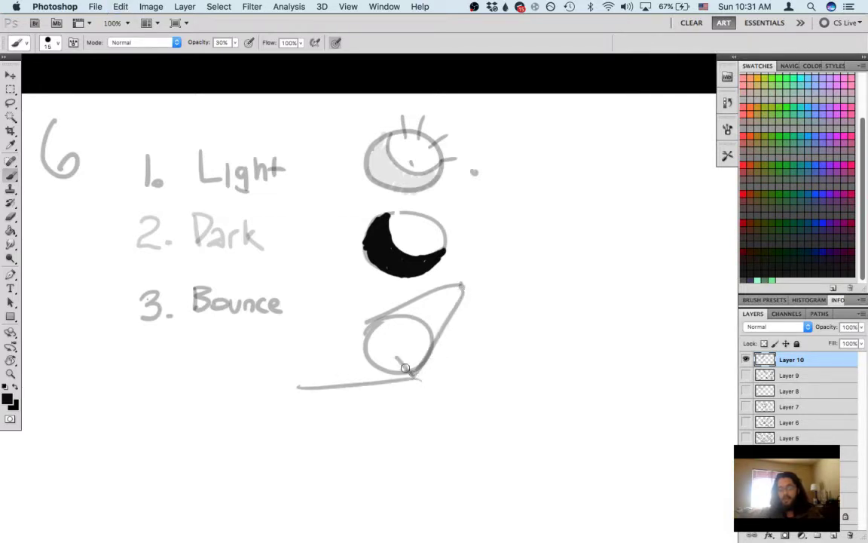
pyautogui.moveTo(396, 356)
pyautogui.mouseDown()
pyautogui.moveTo(404, 360)
pyautogui.moveTo(363, 367)
pyautogui.mouseUp()
pyautogui.moveTo(443, 311); pyautogui.dragTo(379, 382)
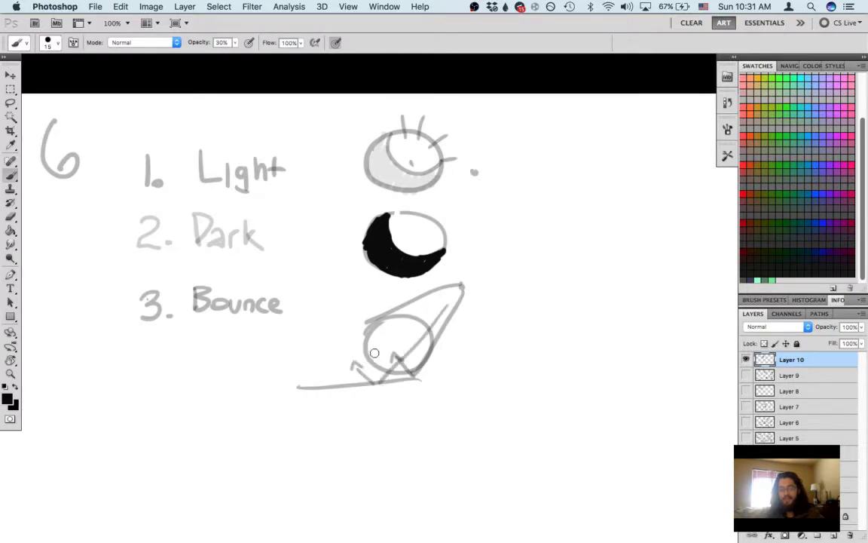
# Step: Fill the Bounce sphere's shadow side solid black at 100% opacity, undoing the fainter attempts
pyautogui.moveTo(385, 322)
pyautogui.mouseDown()
pyautogui.moveTo(412, 354)
pyautogui.moveTo(432, 351)
pyautogui.moveTo(387, 314)
pyautogui.moveTo(429, 351)
pyautogui.mouseUp()
pyautogui.press('super+z')
pyautogui.moveTo(379, 320)
pyautogui.mouseDown()
pyautogui.moveTo(374, 346)
pyautogui.moveTo(378, 325)
pyautogui.moveTo(374, 356)
pyautogui.moveTo(411, 364)
pyautogui.moveTo(382, 342)
pyautogui.moveTo(418, 362)
pyautogui.moveTo(379, 363)
pyautogui.mouseUp()
pyautogui.press('super+z')
pyautogui.press('0')
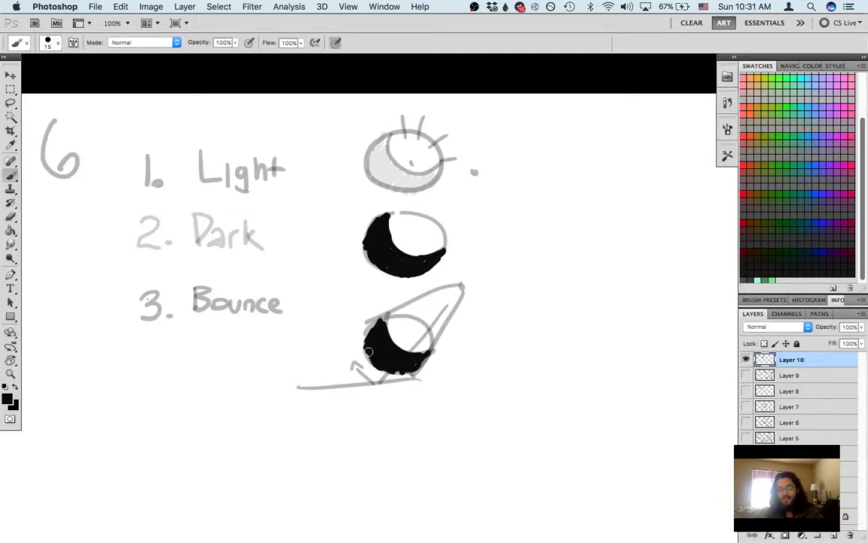
pyautogui.moveTo(375, 325); pyautogui.dragTo(374, 365)
pyautogui.moveTo(424, 352); pyautogui.dragTo(414, 372)
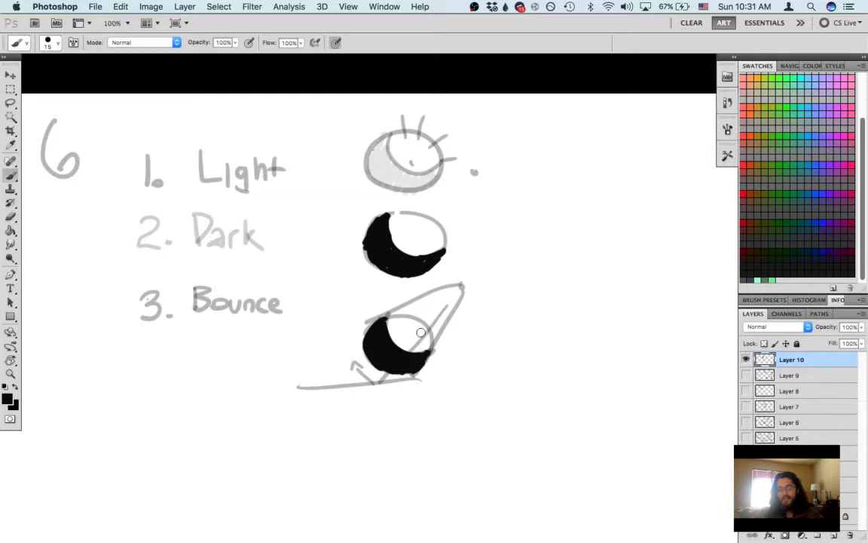
# Step: Paint a grey bounced-light band inside the Bounce sphere's shadow with sampled greys, then restore the black core beside it
pyautogui.keyDown('alt'); pyautogui.click(431, 342); pyautogui.keyUp('alt')
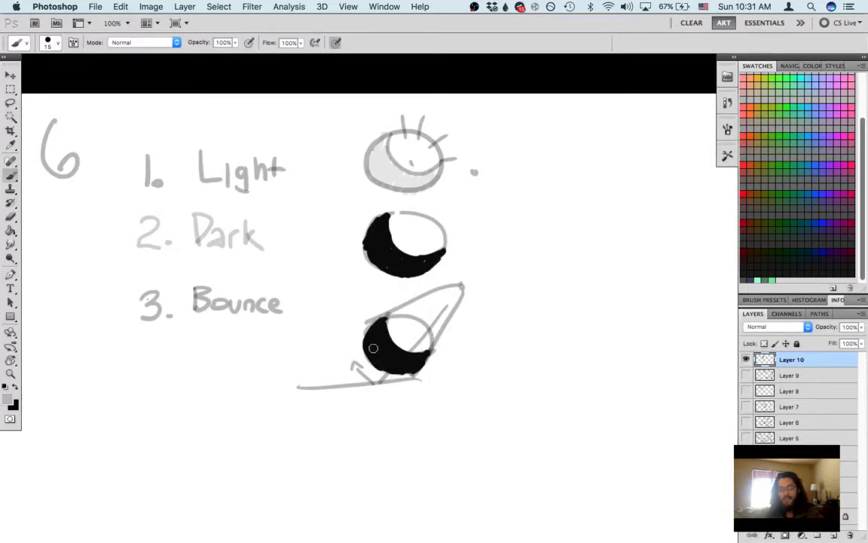
pyautogui.moveTo(400, 367)
pyautogui.mouseDown()
pyautogui.moveTo(367, 345)
pyautogui.moveTo(371, 352)
pyautogui.moveTo(407, 369)
pyautogui.moveTo(386, 361)
pyautogui.moveTo(367, 339)
pyautogui.moveTo(374, 361)
pyautogui.moveTo(408, 368)
pyautogui.mouseUp()
pyautogui.moveTo(368, 346); pyautogui.dragTo(406, 368)
pyautogui.press('super+z')
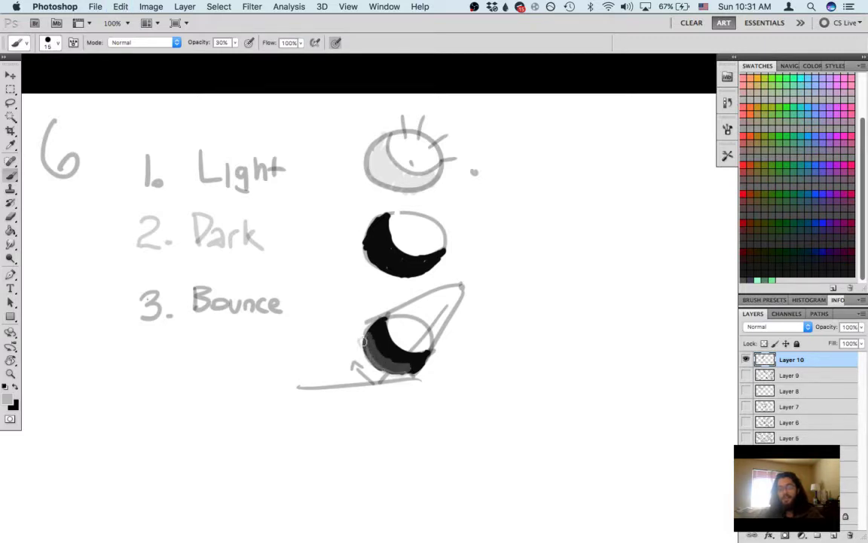
pyautogui.press('0')
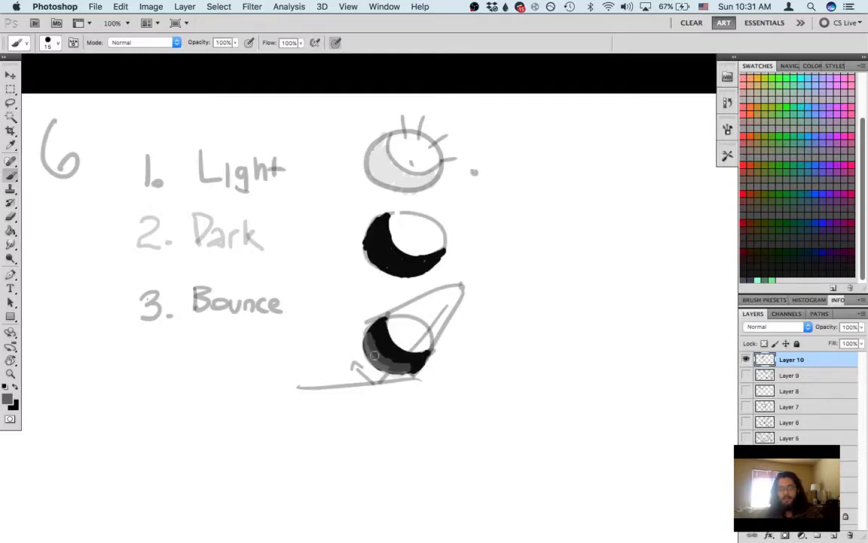
pyautogui.keyDown('alt'); pyautogui.click(386, 351); pyautogui.keyUp('alt')
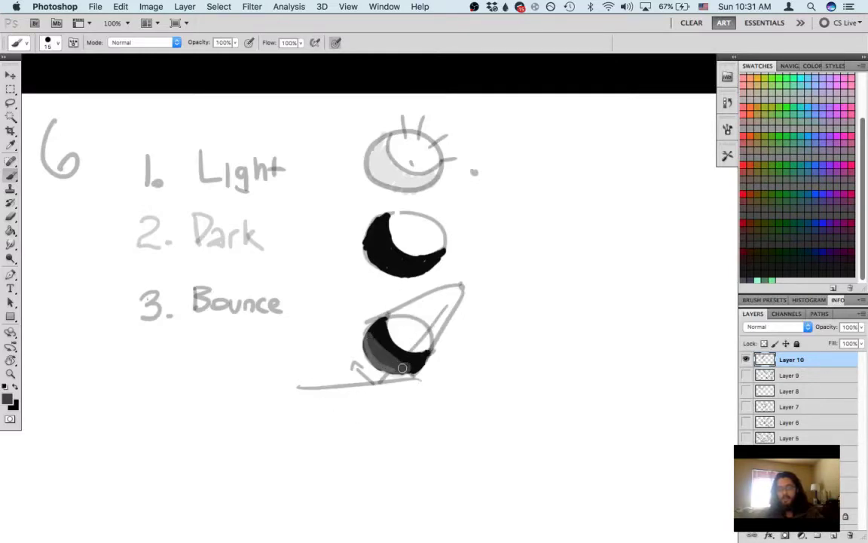
pyautogui.moveTo(385, 343); pyautogui.dragTo(402, 363)
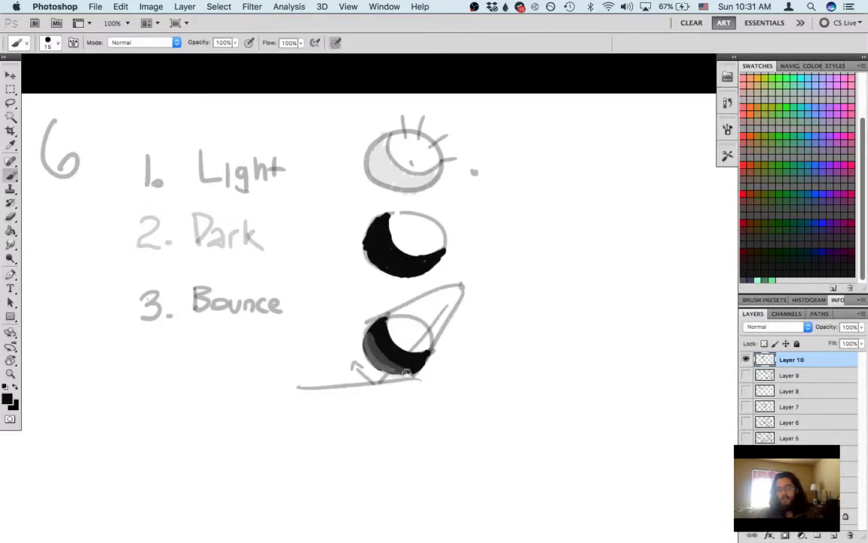
# Step: Paint the ground line olive green and tint the Bounce sphere's reflected-light band green at 30% opacity
pyautogui.hscroll(4, 489, 360)
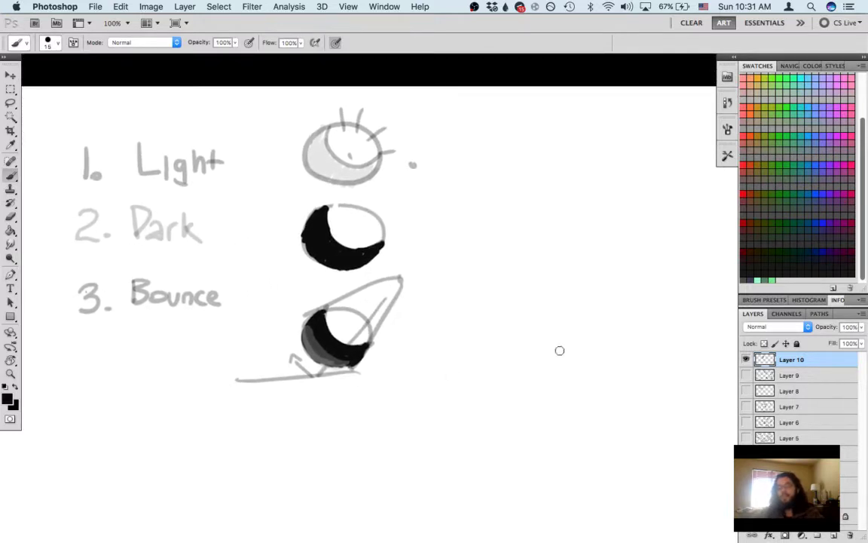
pyautogui.click(768, 189)
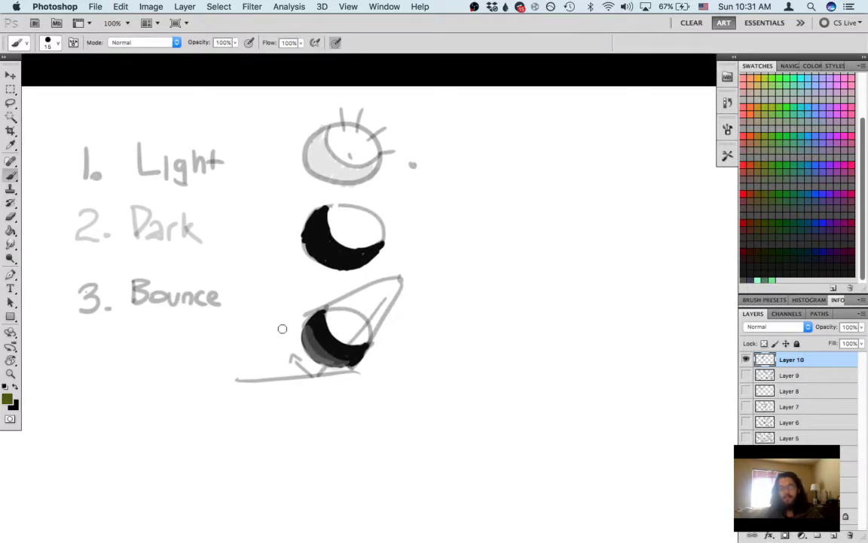
pyautogui.moveTo(237, 379); pyautogui.dragTo(322, 380)
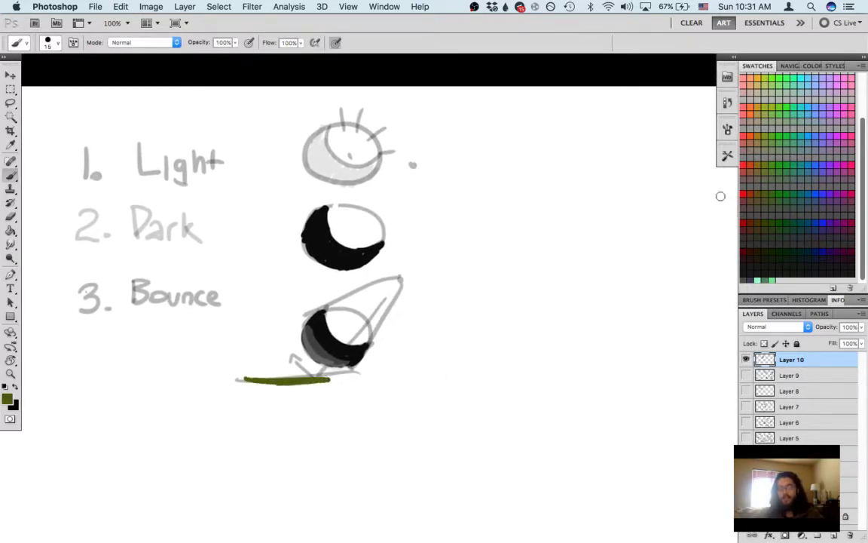
pyautogui.click(790, 138)
pyautogui.press('3')
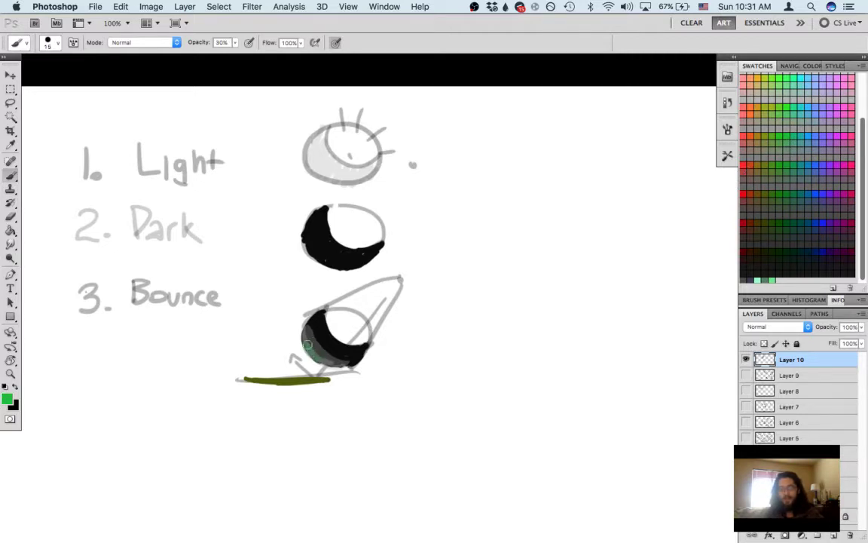
# Step: Paint the light beam above the Bounce sphere orange and add orange to the reflected light on its lower edge
pyautogui.click(754, 133)
pyautogui.moveTo(397, 283); pyautogui.dragTo(363, 318)
pyautogui.moveTo(440, 380)
pyautogui.mouseDown()
pyautogui.moveTo(400, 362)
pyautogui.moveTo(356, 361)
pyautogui.mouseUp()
# Step: Reduce the brush size to 8 and handwrite the number "4." in black at 40% opacity below "3."
pyautogui.moveTo(459, 368); pyautogui.dragTo(539, 417)
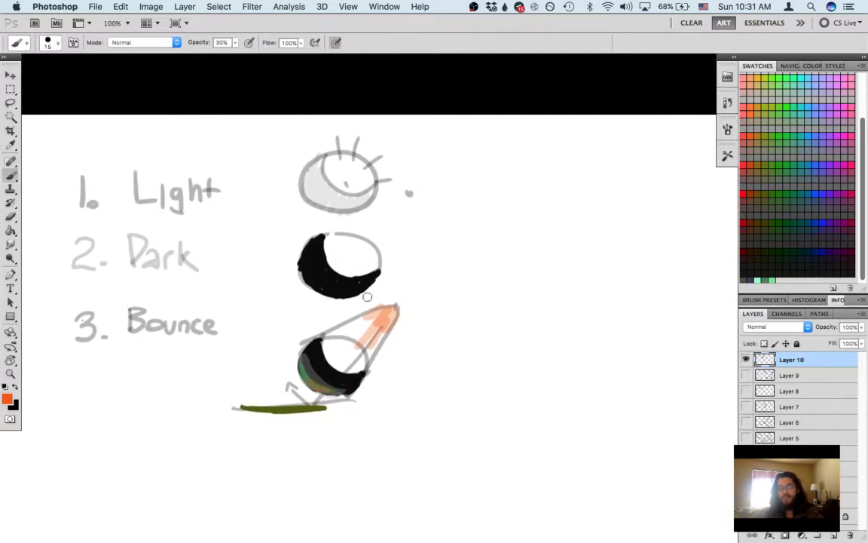
pyautogui.hscroll(-5, 404, 333)
pyautogui.scroll(-2, 404, 334)
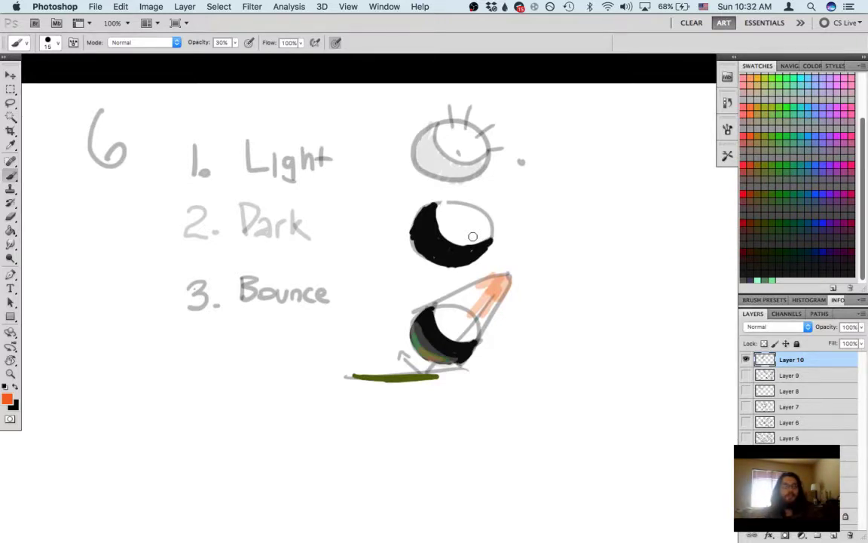
pyautogui.moveTo(473, 237)
pyautogui.mouseDown()
pyautogui.moveTo(527, 241)
pyautogui.moveTo(467, 264)
pyautogui.mouseUp()
pyautogui.moveTo(495, 276); pyautogui.dragTo(520, 242)
pyautogui.moveTo(318, 306); pyautogui.dragTo(404, 234)
pyautogui.press('0')
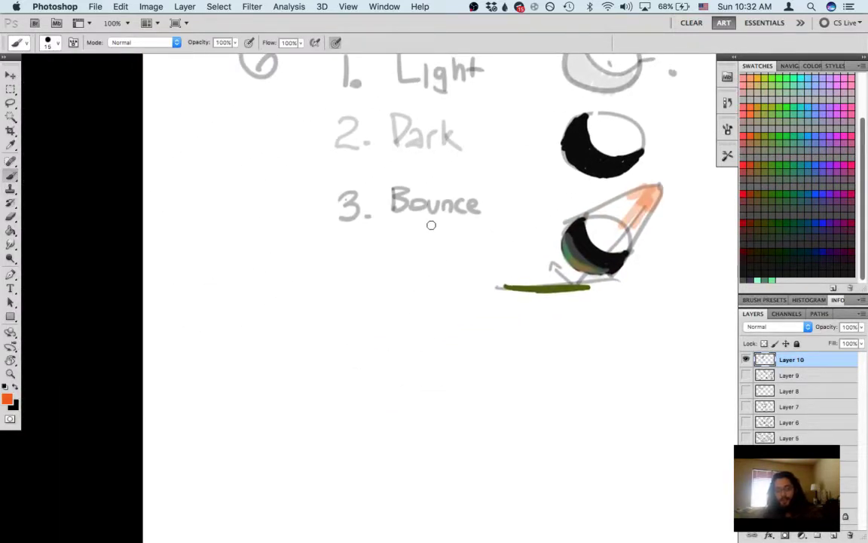
pyautogui.press('[')
pyautogui.press('[')
pyautogui.press('[')
pyautogui.hotkey('ctrl', 'z')
pyautogui.press('x')
pyautogui.moveTo(338, 252); pyautogui.dragTo(348, 275)
pyautogui.hotkey('ctrl', 'z')
pyautogui.moveTo(354, 257); pyautogui.dragTo(354, 268)
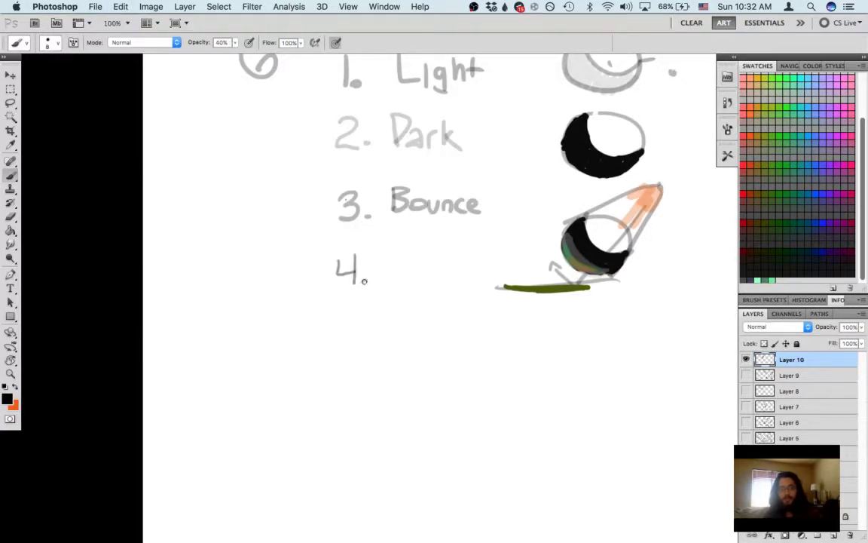
# Step: Handwrite the word "Core" beside the number 4
pyautogui.hscroll(5, 363, 280)
pyautogui.scroll(-2, 342, 252)
pyautogui.moveTo(330, 234)
pyautogui.mouseDown()
pyautogui.moveTo(328, 264)
pyautogui.moveTo(340, 254)
pyautogui.moveTo(379, 261)
pyautogui.mouseUp()
pyautogui.hscroll(1, 360, 254)
pyautogui.hscroll(5, 357, 256)
pyautogui.scroll(-2, 357, 256)
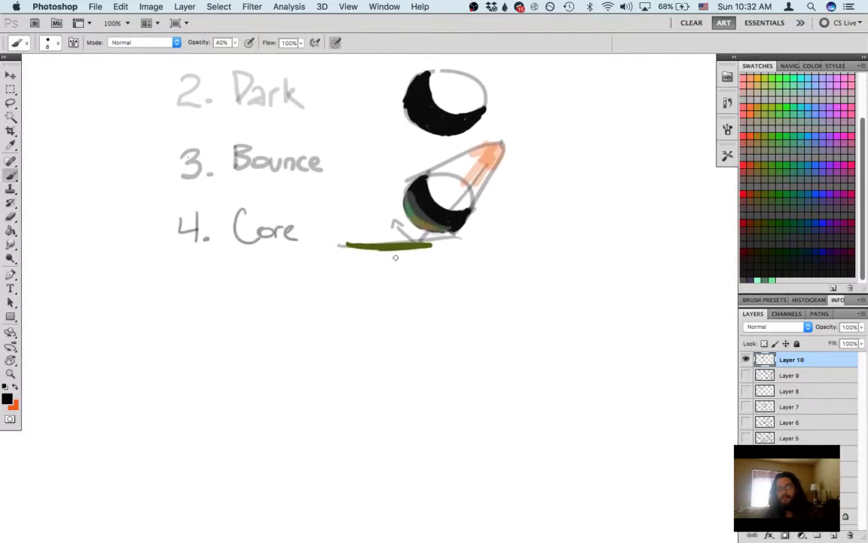
pyautogui.moveTo(441, 288); pyautogui.dragTo(415, 347)
pyautogui.hotkey('ctrl', 'z')
pyautogui.scroll(5, 410, 290)
pyautogui.scroll(-3, 422, 278)
pyautogui.hscroll(-2, 422, 279)
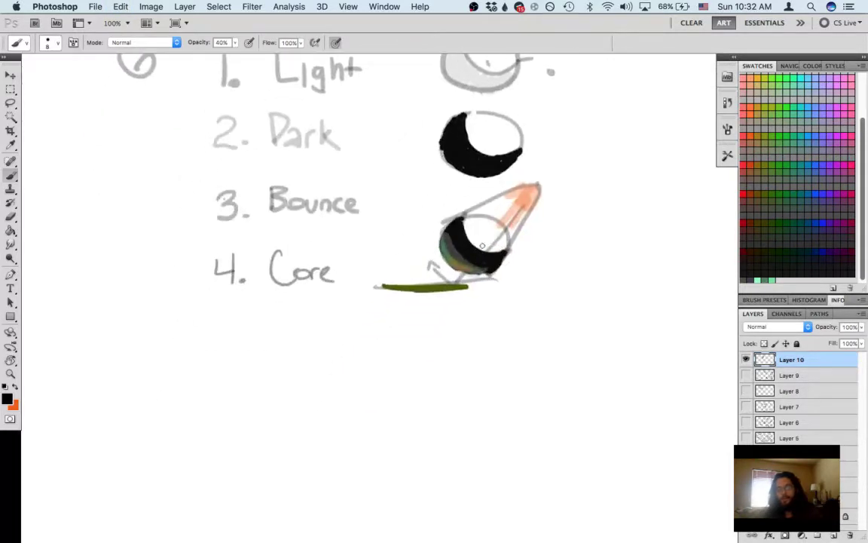
# Step: Lasso the Dark and Bounce sphere drawings together, scale them down and move them to line up with their list entries
pyautogui.press('l')
pyautogui.scroll(4, 514, 278)
pyautogui.hscroll(2, 513, 277)
pyautogui.moveTo(447, 385)
pyautogui.mouseDown()
pyautogui.moveTo(330, 370)
pyautogui.moveTo(377, 190)
pyautogui.moveTo(406, 169)
pyautogui.moveTo(588, 230)
pyautogui.moveTo(518, 398)
pyautogui.mouseUp()
pyautogui.hotkey('ctrl', 't')
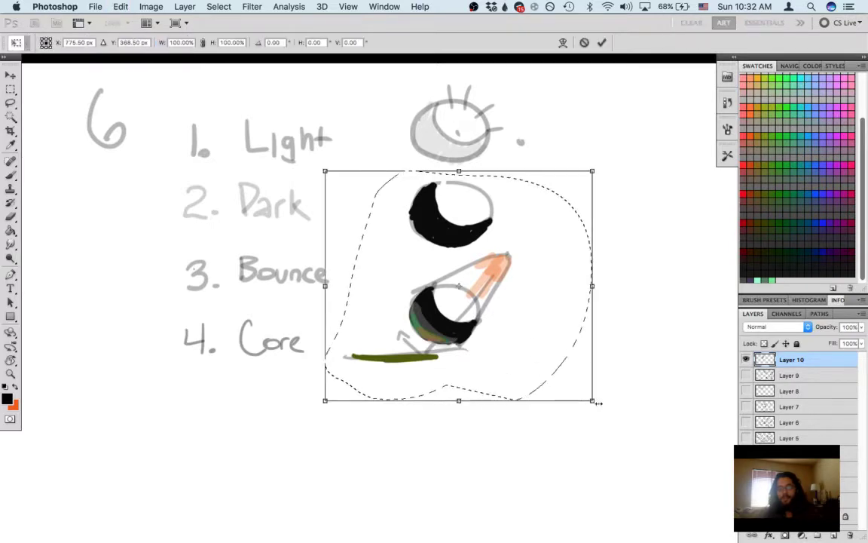
pyautogui.moveTo(595, 402)
pyautogui.mouseDown()
pyautogui.moveTo(551, 404)
pyautogui.moveTo(558, 402)
pyautogui.moveTo(527, 348)
pyautogui.moveTo(501, 347)
pyautogui.moveTo(507, 319)
pyautogui.mouseUp()
pyautogui.moveTo(430, 274); pyautogui.dragTo(457, 269)
pyautogui.press('Return')
# Step: Lasso the Light sphere with its rays, scale it down to match the other spheres, and deselect it
pyautogui.moveTo(487, 164)
pyautogui.mouseDown()
pyautogui.moveTo(387, 132)
pyautogui.moveTo(512, 49)
pyautogui.moveTo(544, 161)
pyautogui.mouseUp()
pyautogui.press('super+t')
pyautogui.moveTo(528, 106); pyautogui.dragTo(515, 149)
pyautogui.moveTo(560, 106); pyautogui.dragTo(519, 137)
pyautogui.press('Return')
pyautogui.press('super+d')
# Step: Draw a small sphere with a black core shadow beside "Core" and shade its shadow side at 20% opacity
pyautogui.moveTo(459, 230); pyautogui.dragTo(510, 152)
pyautogui.press('b')
pyautogui.press('0')
pyautogui.moveTo(441, 299)
pyautogui.mouseDown()
pyautogui.moveTo(469, 304)
pyautogui.moveTo(440, 292)
pyautogui.moveTo(455, 284)
pyautogui.moveTo(479, 315)
pyautogui.moveTo(435, 295)
pyautogui.moveTo(484, 300)
pyautogui.moveTo(440, 309)
pyautogui.moveTo(452, 283)
pyautogui.moveTo(465, 311)
pyautogui.moveTo(478, 303)
pyautogui.moveTo(457, 306)
pyautogui.moveTo(478, 309)
pyautogui.moveTo(448, 288)
pyautogui.mouseUp()
pyautogui.press('super+z')
pyautogui.hotkey('ctrl', 'z')
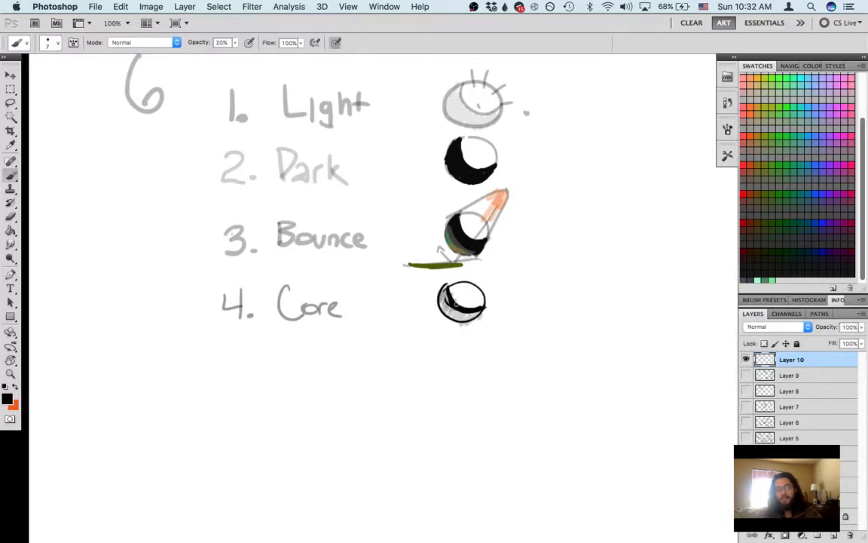
# Step: Draw a faint arrow pointing at the end of the Core sphere's core shadow
pyautogui.moveTo(495, 322); pyautogui.dragTo(537, 309)
pyautogui.moveTo(458, 329); pyautogui.dragTo(461, 268)
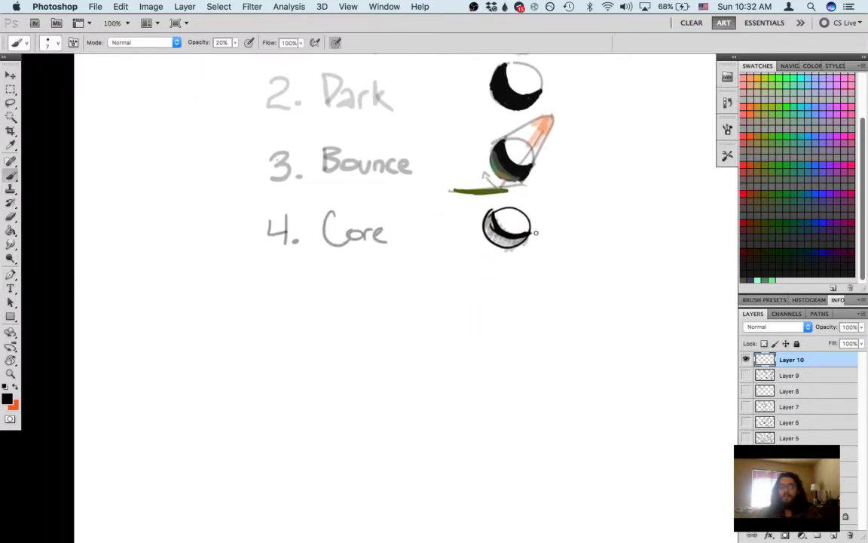
pyautogui.moveTo(547, 236); pyautogui.dragTo(565, 288)
# Step: Handwrite the list entry "5. Highlight" below "Core" at 60% brush opacity
pyautogui.press('6')
pyautogui.moveTo(297, 326)
pyautogui.mouseDown()
pyautogui.moveTo(280, 326)
pyautogui.moveTo(282, 343)
pyautogui.mouseUp()
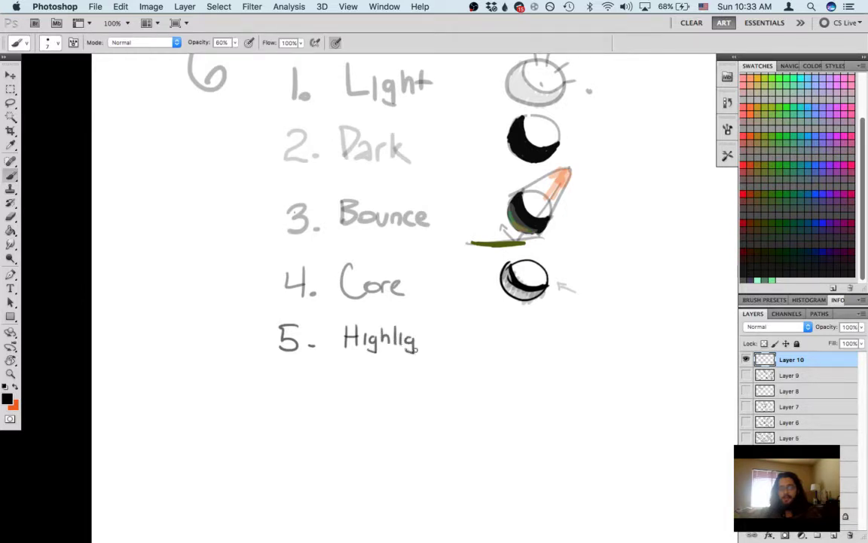
pyautogui.moveTo(426, 337); pyautogui.dragTo(428, 348)
pyautogui.moveTo(433, 330)
pyautogui.mouseDown()
pyautogui.moveTo(433, 347)
pyautogui.moveTo(445, 338)
pyautogui.mouseUp()
pyautogui.moveTo(466, 329)
pyautogui.mouseDown()
pyautogui.moveTo(388, 337)
pyautogui.moveTo(421, 307)
pyautogui.moveTo(433, 265)
pyautogui.moveTo(469, 315)
pyautogui.moveTo(445, 336)
pyautogui.mouseUp()
# Step: Duplicate the Core sphere, place the copy beside "Highlight", and merge it back into the list layer
pyautogui.press('l')
pyautogui.hotkey('ctrl', 'j')
pyautogui.press('v')
pyautogui.hotkey('ctrl', 'e')
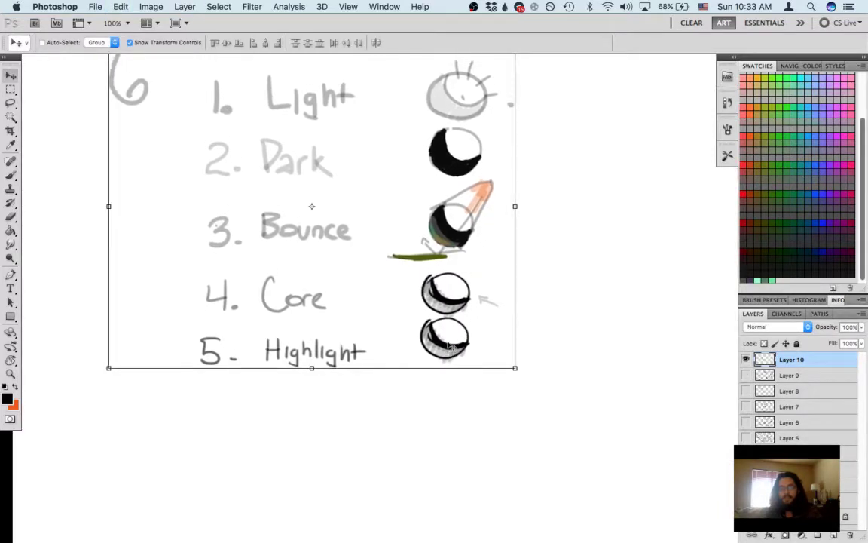
pyautogui.hotkey('ctrl', 'z')
pyautogui.hotkey('ctrl', 'alt', 'z')
pyautogui.moveTo(444, 288); pyautogui.dragTo(449, 348)
pyautogui.hotkey('ctrl', 'e')
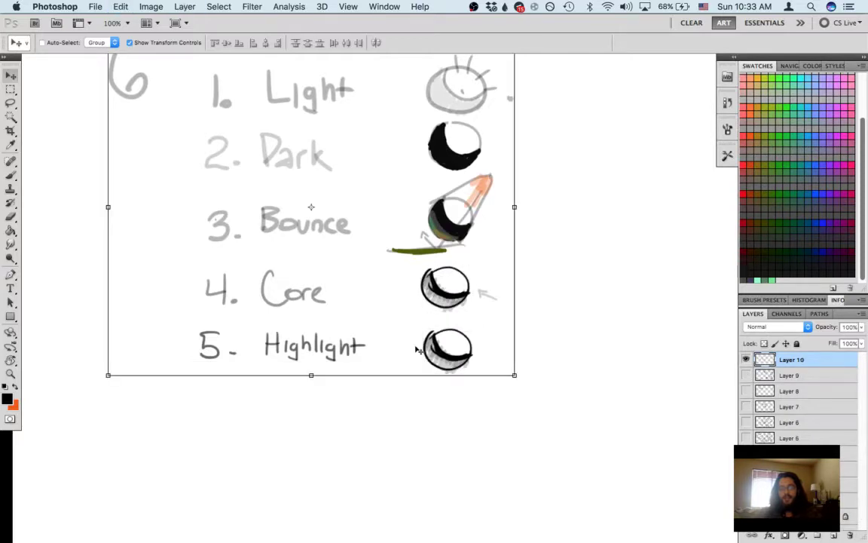
# Step: Shade the light side of the Highlight sphere at 10% opacity and erase a bright highlight spot in it
pyautogui.press('b')
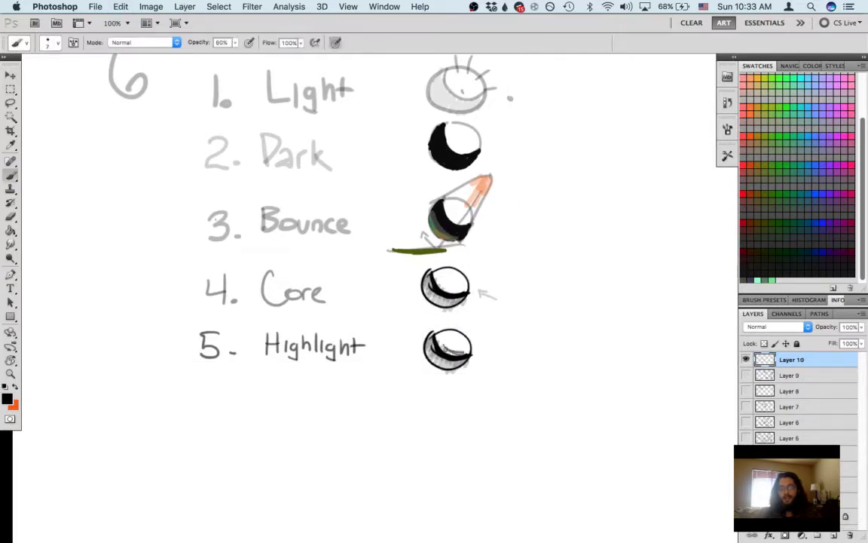
pyautogui.press('1')
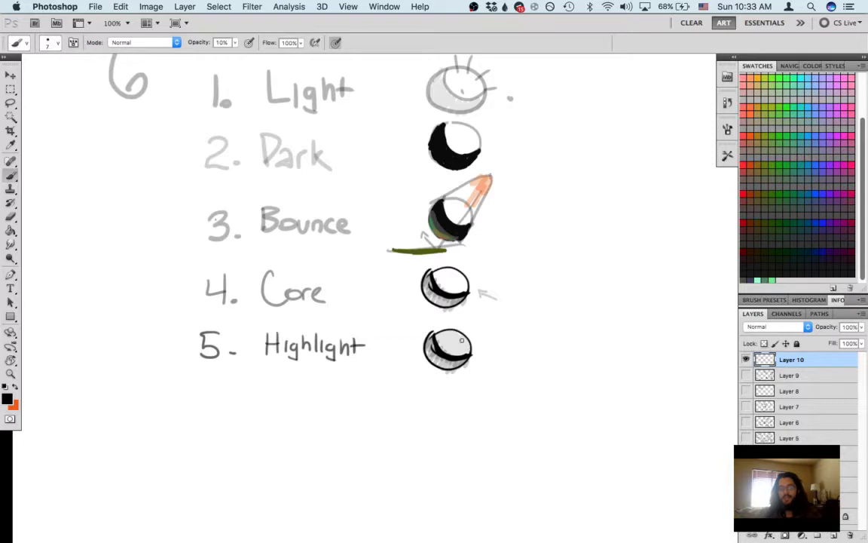
pyautogui.press('e')
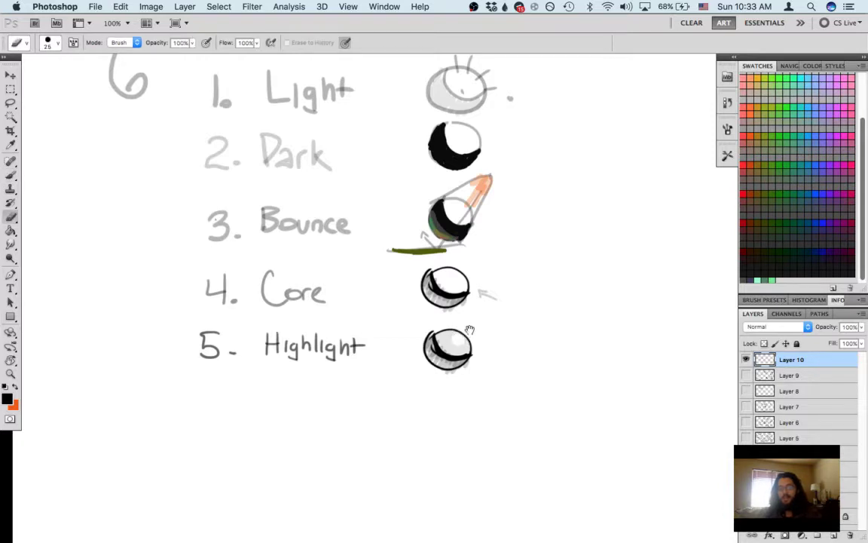
# Step: Draw a jagged glint mark at the Highlight sphere's bright spot and a small eye symbol facing the sphere
pyautogui.moveTo(504, 292)
pyautogui.mouseDown()
pyautogui.moveTo(416, 183)
pyautogui.moveTo(424, 179)
pyautogui.moveTo(453, 219)
pyautogui.moveTo(440, 228)
pyautogui.mouseUp()
pyautogui.press('b')
pyautogui.press('super+z')
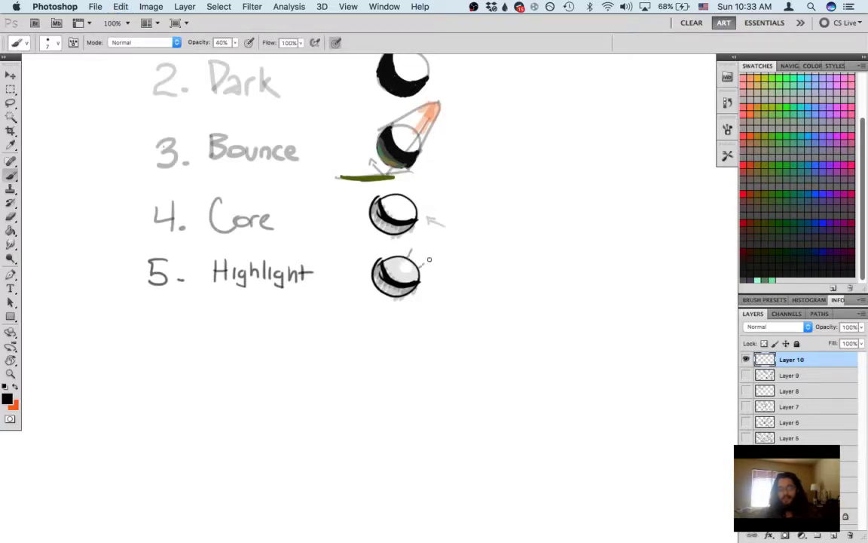
pyautogui.moveTo(421, 246)
pyautogui.mouseDown()
pyautogui.moveTo(425, 254)
pyautogui.moveTo(406, 254)
pyautogui.moveTo(468, 309)
pyautogui.moveTo(434, 300)
pyautogui.moveTo(472, 300)
pyautogui.moveTo(467, 307)
pyautogui.moveTo(460, 283)
pyautogui.moveTo(483, 218)
pyautogui.moveTo(448, 281)
pyautogui.moveTo(537, 242)
pyautogui.mouseUp()
pyautogui.press('super+z')
pyautogui.press('e')
pyautogui.press('b')
pyautogui.moveTo(262, 280)
pyautogui.mouseDown()
pyautogui.moveTo(343, 313)
pyautogui.moveTo(294, 381)
pyautogui.moveTo(318, 269)
pyautogui.mouseUp()
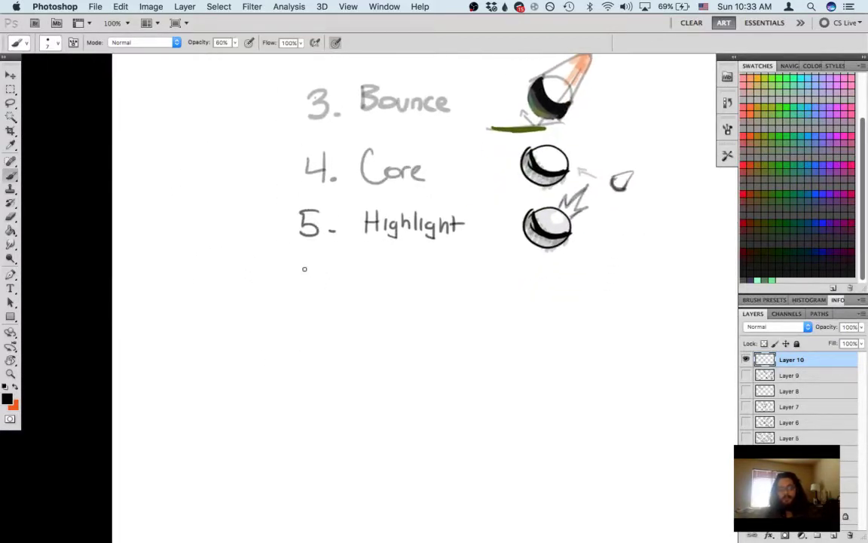
# Step: Handwrite the list numbers "6." and "7." below entry 5 at 60% opacity
pyautogui.moveTo(305, 269); pyautogui.dragTo(309, 306)
pyautogui.press('super+z')
pyautogui.moveTo(304, 272); pyautogui.dragTo(319, 289)
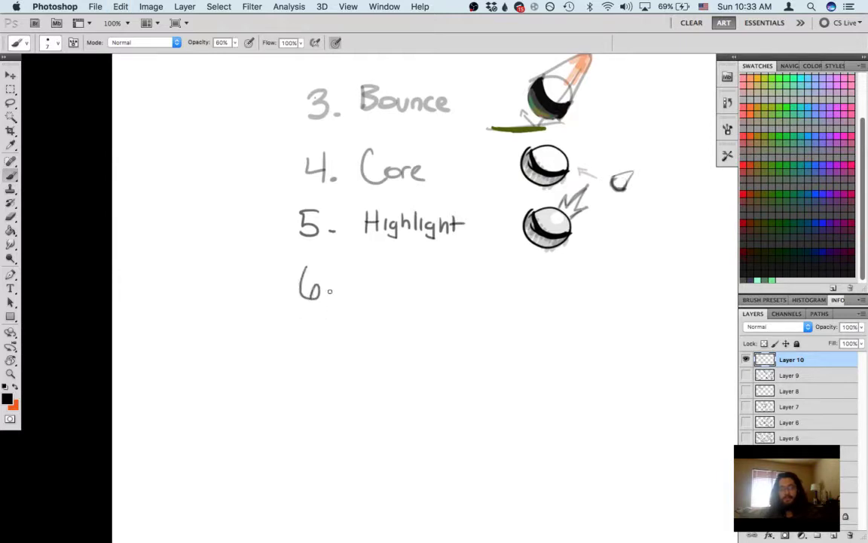
pyautogui.click(329, 292)
pyautogui.scroll(1, 309, 316)
pyautogui.moveTo(284, 337); pyautogui.dragTo(300, 346)
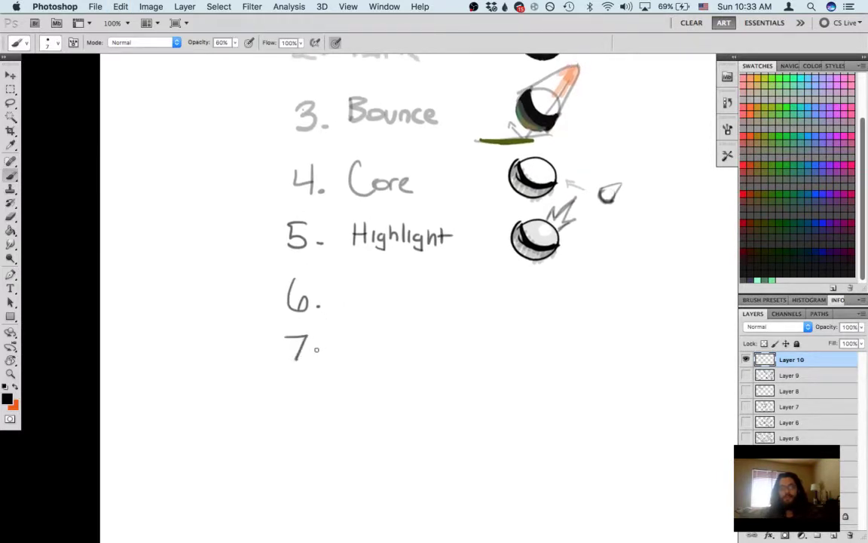
# Step: Draw a sphere with a ground line and dark contact shadow beside number 6, shading its shadow side at 20% opacity
pyautogui.hscroll(10, 357, 334)
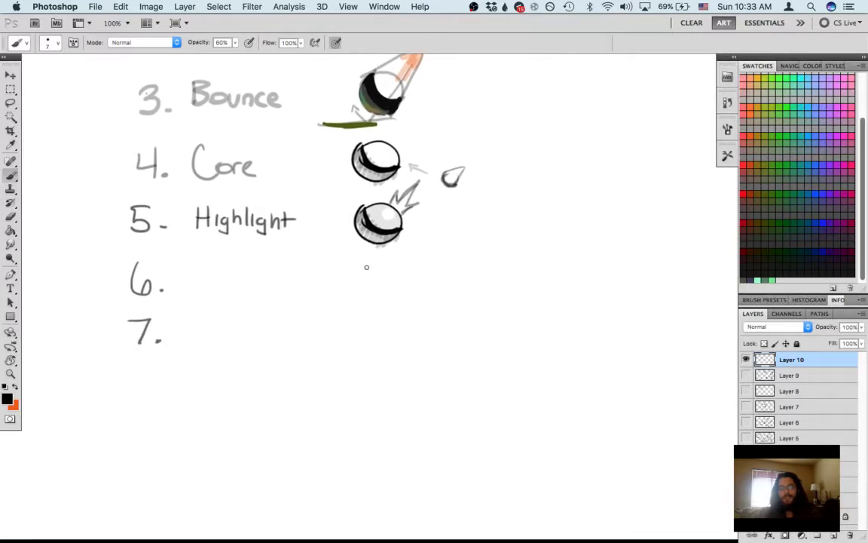
pyautogui.moveTo(362, 271)
pyautogui.mouseDown()
pyautogui.moveTo(400, 281)
pyautogui.moveTo(361, 285)
pyautogui.moveTo(370, 263)
pyautogui.moveTo(397, 280)
pyautogui.moveTo(356, 281)
pyautogui.moveTo(367, 261)
pyautogui.mouseUp()
pyautogui.press('super+z')
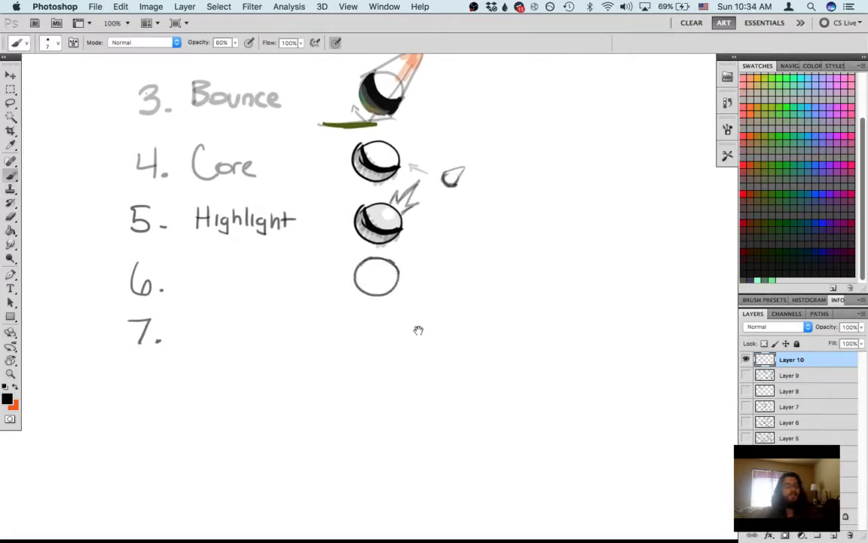
pyautogui.scroll(4, 416, 330)
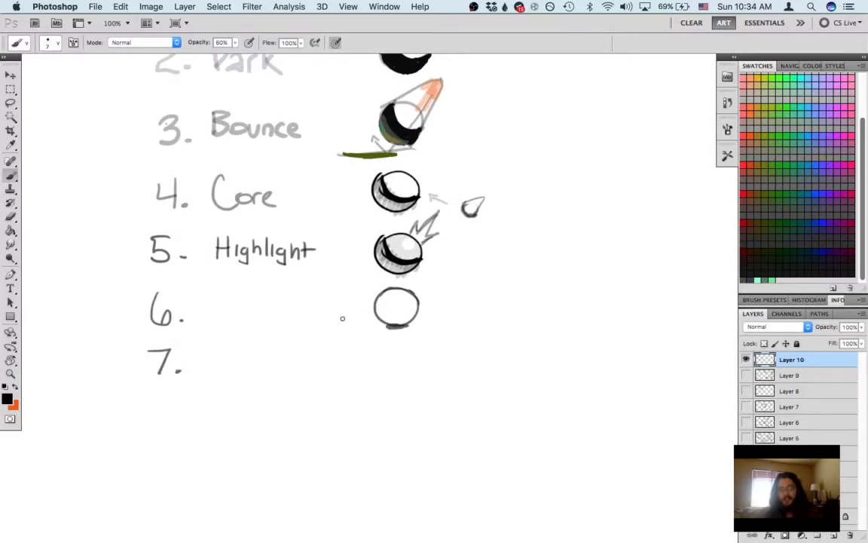
pyautogui.moveTo(343, 317); pyautogui.dragTo(374, 317)
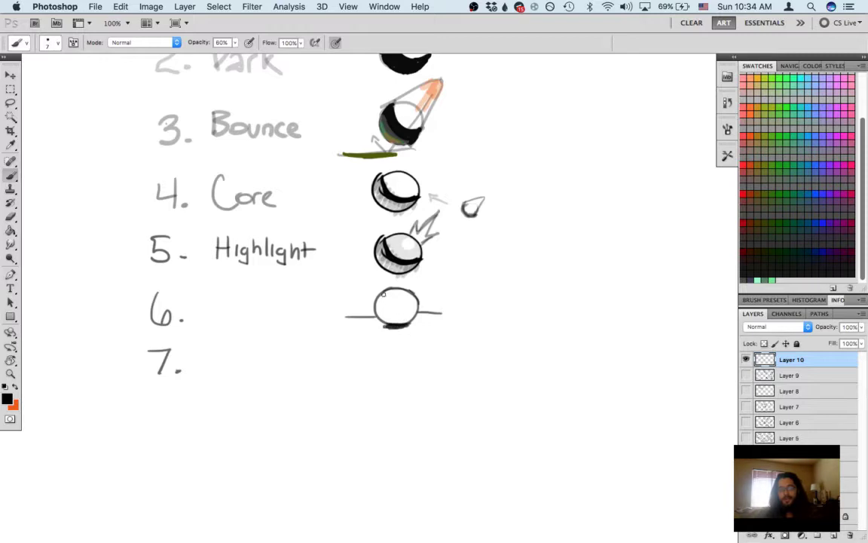
pyautogui.press('2')
pyautogui.moveTo(386, 304); pyautogui.dragTo(390, 318)
pyautogui.hscroll(-8, 452, 287)
pyautogui.scroll(-3, 453, 286)
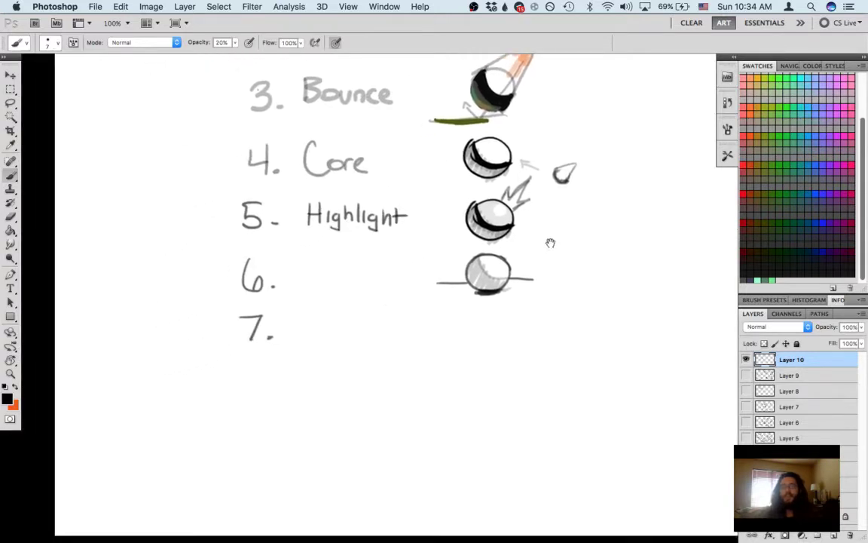
# Step: Draw an arrow pointing at the contact shadow and write "Contact" beside number 6 at 100% opacity
pyautogui.press('0')
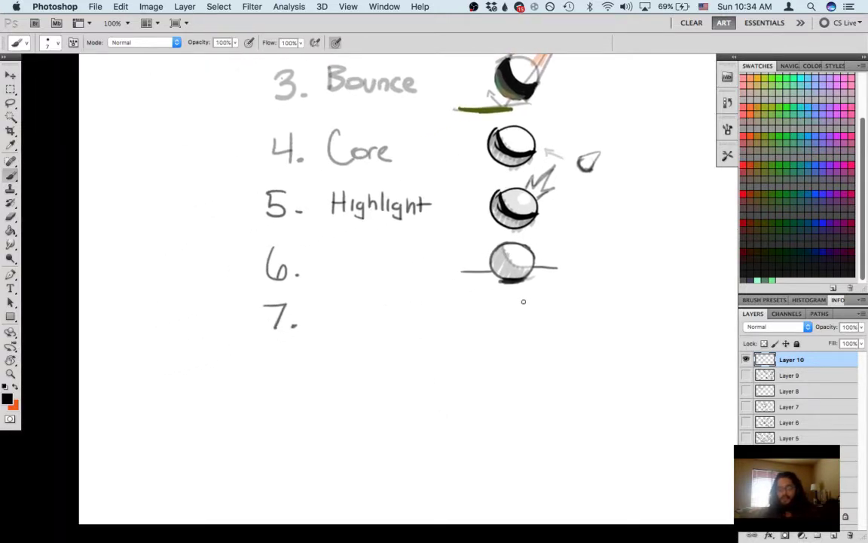
pyautogui.moveTo(520, 288); pyautogui.dragTo(527, 293)
pyautogui.moveTo(333, 254); pyautogui.dragTo(337, 283)
pyautogui.moveTo(356, 266); pyautogui.dragTo(346, 273)
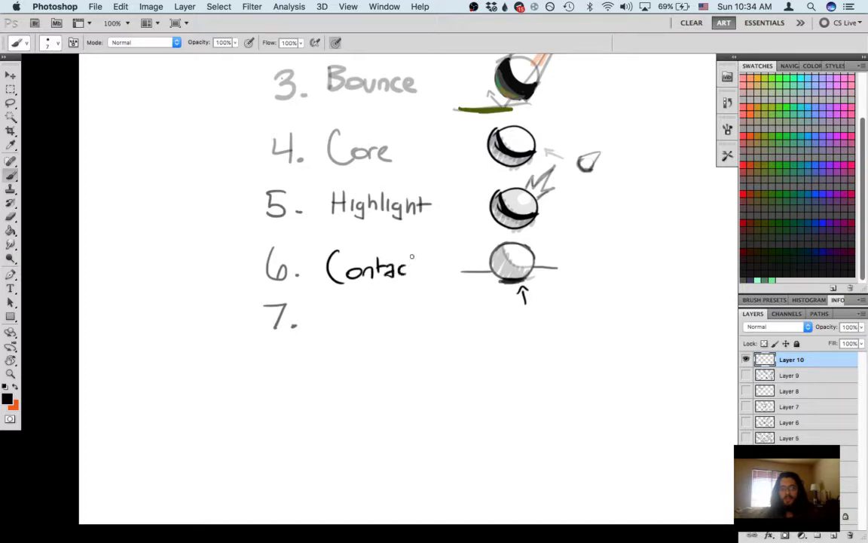
# Step: Write "Cast" beside number 7 and outline a sphere with a light arrowhead next to it
pyautogui.moveTo(338, 312)
pyautogui.mouseDown()
pyautogui.moveTo(326, 333)
pyautogui.moveTo(350, 439)
pyautogui.moveTo(353, 388)
pyautogui.moveTo(357, 433)
pyautogui.moveTo(334, 221)
pyautogui.moveTo(340, 365)
pyautogui.moveTo(383, 361)
pyautogui.mouseUp()
pyautogui.moveTo(462, 368)
pyautogui.mouseDown()
pyautogui.moveTo(351, 312)
pyautogui.moveTo(409, 341)
pyautogui.mouseUp()
pyautogui.scroll(-1, 358, 338)
pyautogui.hotkey('ctrl', 'z')
pyautogui.moveTo(374, 306)
pyautogui.mouseDown()
pyautogui.moveTo(399, 341)
pyautogui.moveTo(378, 311)
pyautogui.mouseUp()
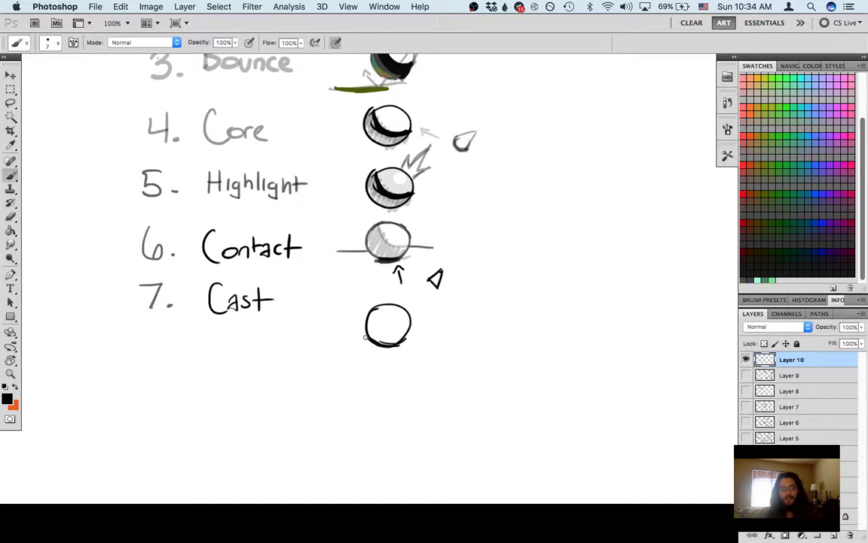
# Step: Sketch an elliptical cast shadow behind the Cast sphere and erase its stray lower outlines
pyautogui.moveTo(359, 337); pyautogui.dragTo(393, 352)
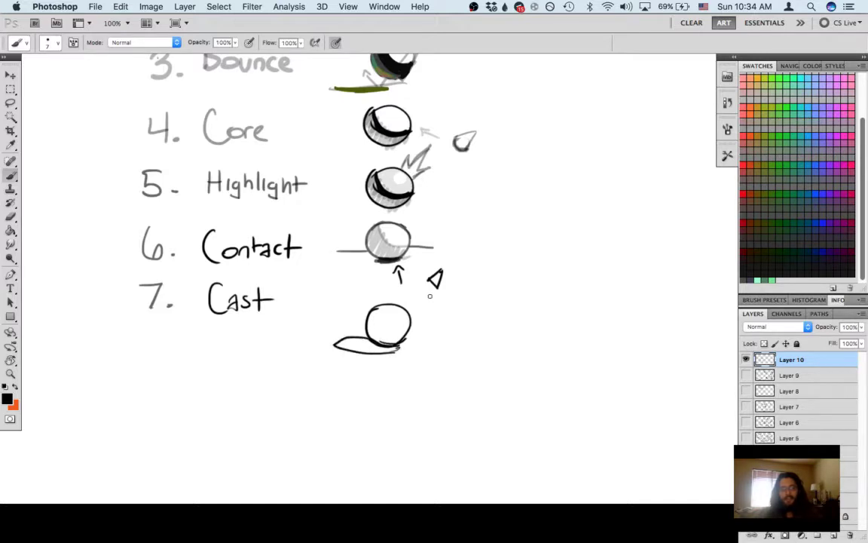
pyautogui.moveTo(366, 354)
pyautogui.mouseDown()
pyautogui.moveTo(365, 331)
pyautogui.moveTo(372, 349)
pyautogui.moveTo(383, 346)
pyautogui.mouseUp()
pyautogui.press('super+z')
pyautogui.press('e')
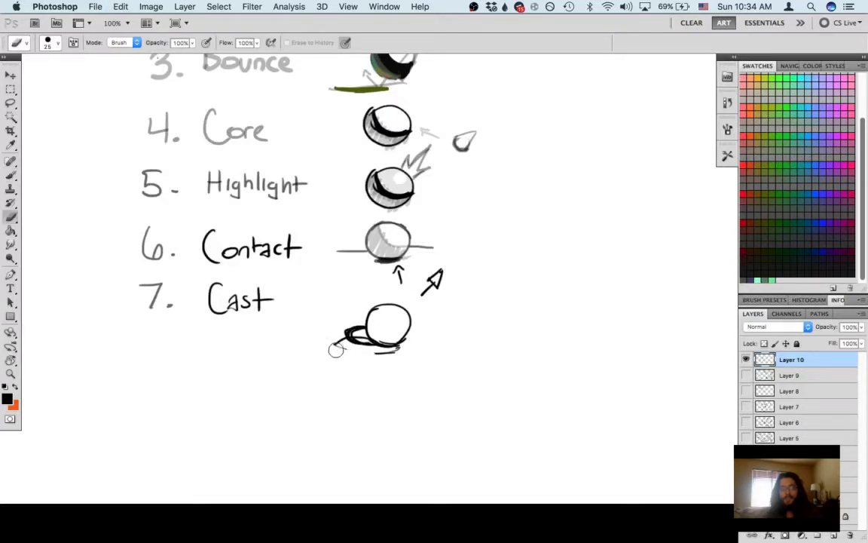
pyautogui.moveTo(340, 350)
pyautogui.mouseDown()
pyautogui.moveTo(362, 355)
pyautogui.moveTo(373, 344)
pyautogui.mouseUp()
# Step: Extend the light arrow through the Cast sphere and add a second small arrowhead where the light meets the ground
pyautogui.press('b')
pyautogui.moveTo(434, 279); pyautogui.dragTo(386, 343)
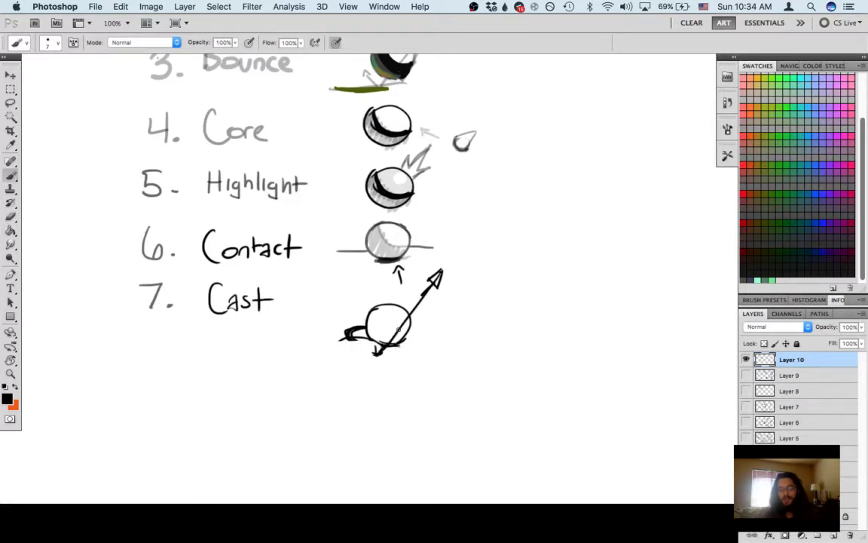
pyautogui.moveTo(413, 314); pyautogui.dragTo(395, 352)
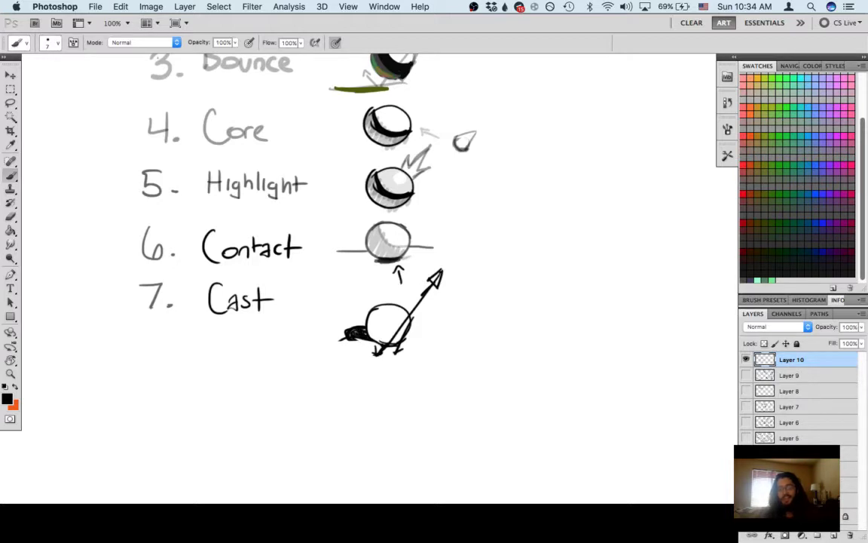
# Step: Fill the Cast sphere's cast shadow with solid black and clean up its edges
pyautogui.moveTo(352, 333)
pyautogui.mouseDown()
pyautogui.moveTo(369, 342)
pyautogui.moveTo(356, 327)
pyautogui.moveTo(350, 342)
pyautogui.mouseUp()
pyautogui.press('e')
pyautogui.press('b')
pyautogui.press('e')
pyautogui.press('b')
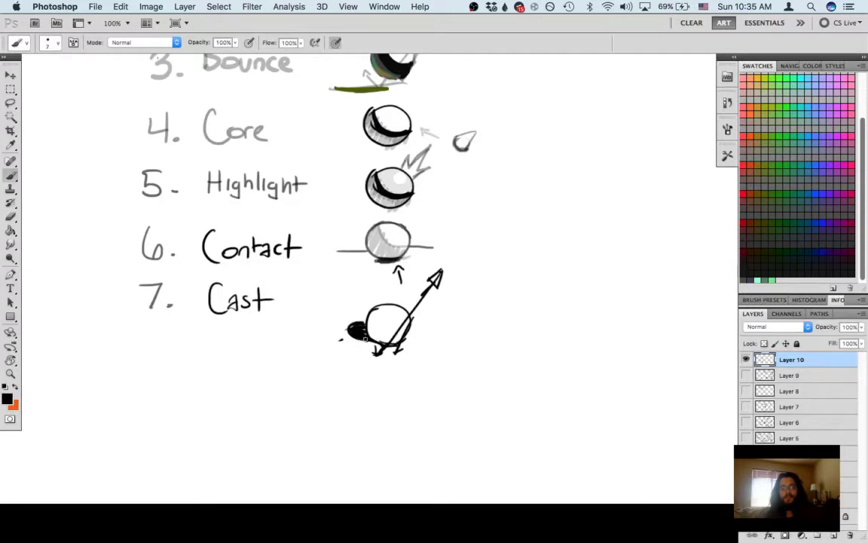
pyautogui.moveTo(374, 326); pyautogui.dragTo(393, 343)
pyautogui.moveTo(354, 314)
pyautogui.mouseDown()
pyautogui.moveTo(326, 288)
pyautogui.moveTo(335, 287)
pyautogui.moveTo(292, 273)
pyautogui.moveTo(297, 282)
pyautogui.moveTo(309, 272)
pyautogui.moveTo(287, 283)
pyautogui.moveTo(307, 283)
pyautogui.moveTo(285, 270)
pyautogui.mouseUp()
# Step: Erase the arrow line inside the Cast sphere and shade the sphere's lower part at 30% opacity
pyautogui.press('e')
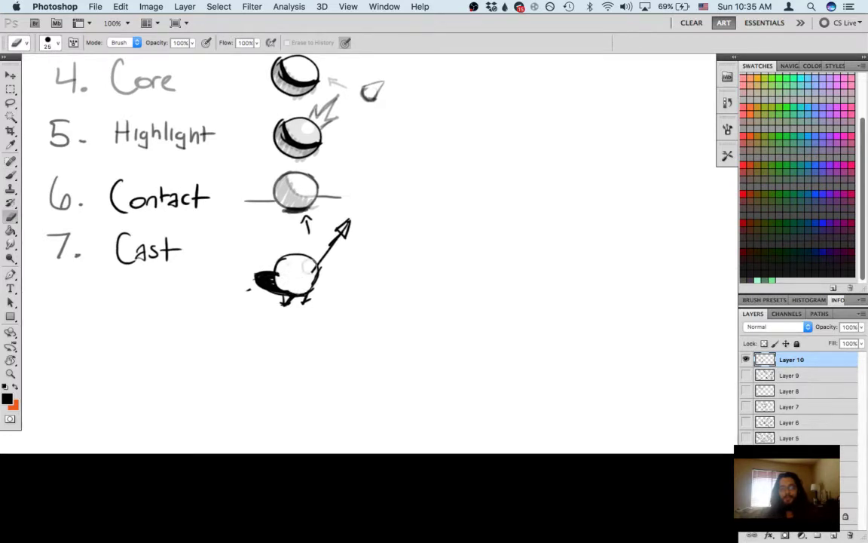
pyautogui.press('b')
pyautogui.press('3')
pyautogui.moveTo(309, 281)
pyautogui.mouseDown()
pyautogui.moveTo(415, 333)
pyautogui.moveTo(532, 465)
pyautogui.moveTo(325, 411)
pyautogui.moveTo(330, 369)
pyautogui.mouseUp()
# Step: Draw a small star in front of the "4. Core" list entry
pyautogui.moveTo(393, 151); pyautogui.dragTo(284, 250)
pyautogui.moveTo(163, 257); pyautogui.dragTo(248, 247)
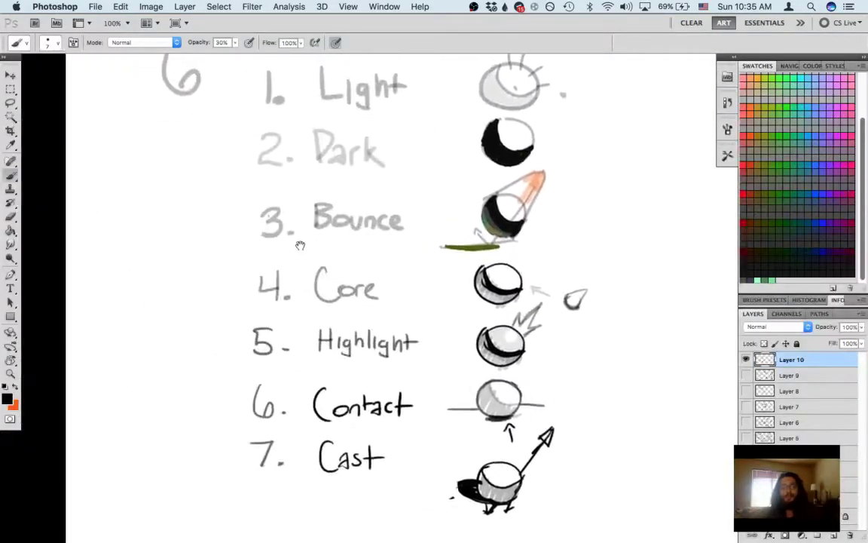
pyautogui.moveTo(237, 310)
pyautogui.mouseDown()
pyautogui.moveTo(226, 305)
pyautogui.moveTo(252, 310)
pyautogui.mouseUp()
# Step: Sketch a simplified torso with rounded chest muscles, abs and a pointed pelvis in the blank area beside the list
pyautogui.hscroll(5, 556, 311)
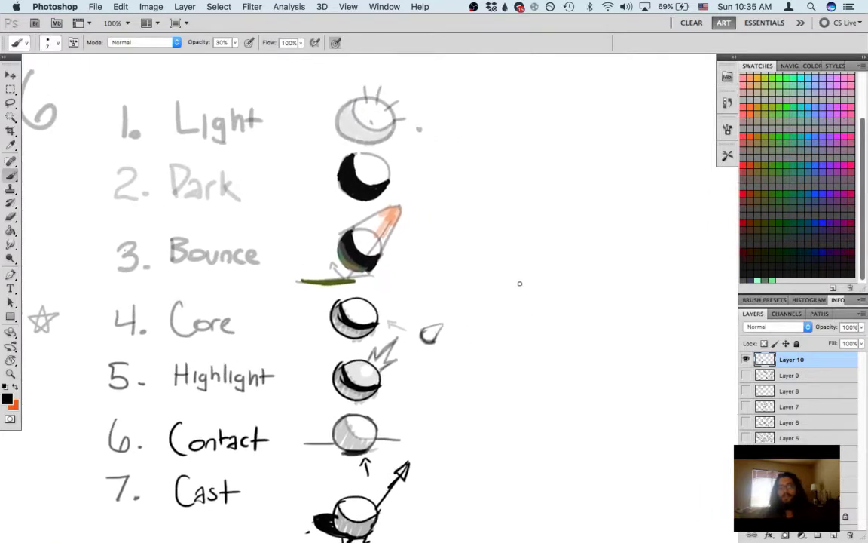
pyautogui.moveTo(514, 282)
pyautogui.mouseDown()
pyautogui.moveTo(535, 292)
pyautogui.moveTo(511, 304)
pyautogui.moveTo(536, 292)
pyautogui.moveTo(533, 314)
pyautogui.moveTo(511, 309)
pyautogui.moveTo(533, 326)
pyautogui.mouseUp()
pyautogui.moveTo(536, 308); pyautogui.dragTo(536, 323)
pyautogui.moveTo(534, 276)
pyautogui.mouseDown()
pyautogui.moveTo(501, 281)
pyautogui.moveTo(565, 274)
pyautogui.moveTo(559, 288)
pyautogui.moveTo(525, 273)
pyautogui.moveTo(506, 281)
pyautogui.moveTo(550, 278)
pyautogui.mouseUp()
pyautogui.click(499, 274)
pyautogui.moveTo(532, 234); pyautogui.dragTo(531, 271)
pyautogui.moveTo(520, 274)
pyautogui.mouseDown()
pyautogui.moveTo(482, 250)
pyautogui.moveTo(543, 252)
pyautogui.moveTo(544, 278)
pyautogui.mouseUp()
pyautogui.moveTo(520, 265)
pyautogui.mouseDown()
pyautogui.moveTo(465, 242)
pyautogui.moveTo(436, 276)
pyautogui.moveTo(472, 334)
pyautogui.mouseUp()
pyautogui.moveTo(451, 303)
pyautogui.mouseDown()
pyautogui.moveTo(464, 324)
pyautogui.moveTo(496, 306)
pyautogui.mouseUp()
pyautogui.moveTo(497, 307)
pyautogui.mouseDown()
pyautogui.moveTo(481, 338)
pyautogui.moveTo(422, 244)
pyautogui.moveTo(493, 286)
pyautogui.moveTo(411, 286)
pyautogui.moveTo(411, 330)
pyautogui.mouseUp()
# Step: Draw a downward light arrow above the torso with a 25 px brush and paint core shadows across both chest muscles
pyautogui.moveTo(383, 225); pyautogui.dragTo(425, 241)
pyautogui.press('super+z')
pyautogui.moveTo(381, 221)
pyautogui.mouseDown()
pyautogui.moveTo(419, 240)
pyautogui.moveTo(385, 224)
pyautogui.moveTo(415, 243)
pyautogui.moveTo(408, 249)
pyautogui.moveTo(384, 226)
pyautogui.moveTo(421, 240)
pyautogui.mouseUp()
pyautogui.press(']')
pyautogui.press(']')
pyautogui.press(']')
pyautogui.press(']')
pyautogui.press(']')
pyautogui.press(']')
pyautogui.moveTo(458, 116)
pyautogui.mouseDown()
pyautogui.moveTo(450, 141)
pyautogui.moveTo(465, 146)
pyautogui.mouseUp()
pyautogui.moveTo(426, 219)
pyautogui.mouseDown()
pyautogui.moveTo(391, 225)
pyautogui.moveTo(415, 230)
pyautogui.moveTo(416, 222)
pyautogui.moveTo(416, 231)
pyautogui.moveTo(448, 237)
pyautogui.mouseUp()
pyautogui.press('super+z')
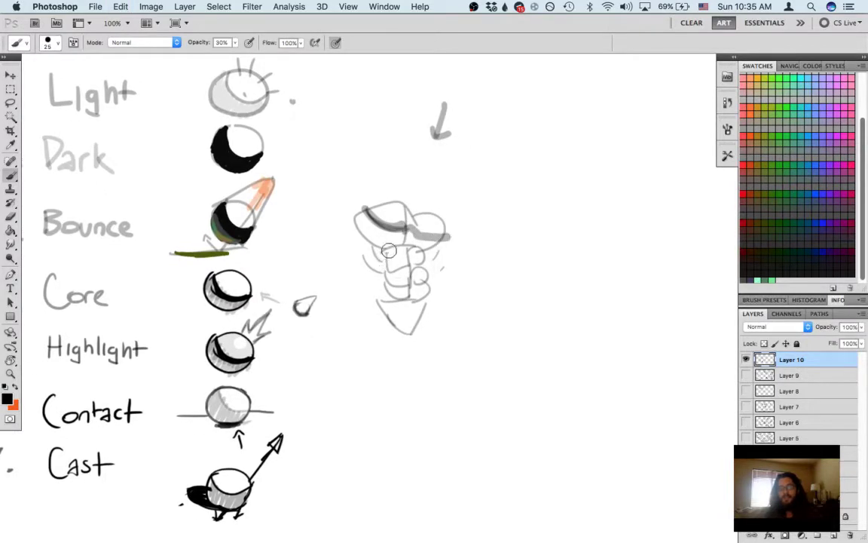
# Step: Paint core shadows and shading on the torso's abs, reducing the brush to 10 px
pyautogui.moveTo(388, 253); pyautogui.dragTo(424, 255)
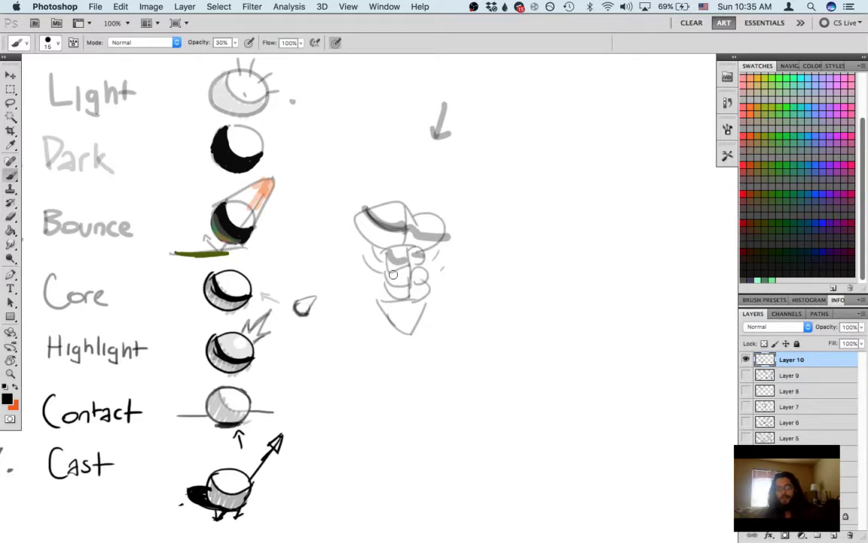
pyautogui.press('[')
pyautogui.press('[')
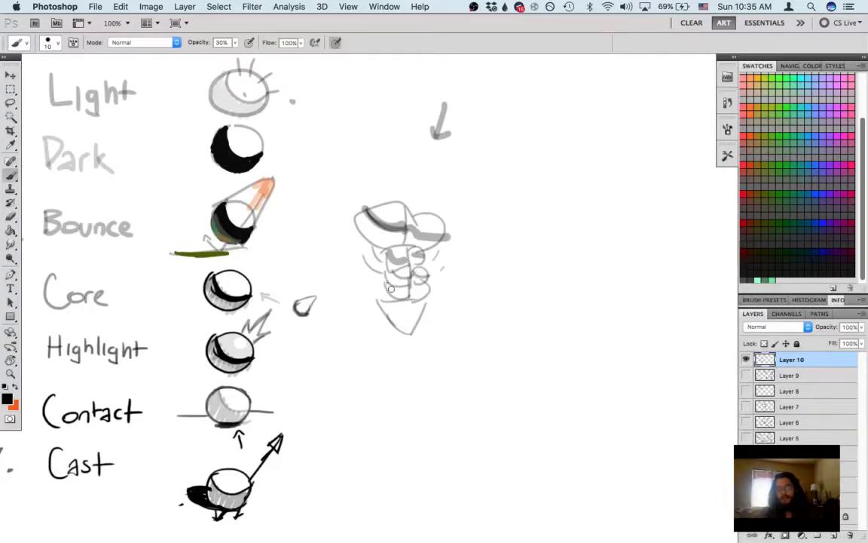
pyautogui.moveTo(388, 283)
pyautogui.mouseDown()
pyautogui.moveTo(409, 281)
pyautogui.moveTo(409, 294)
pyautogui.mouseUp()
pyautogui.moveTo(389, 257); pyautogui.dragTo(411, 264)
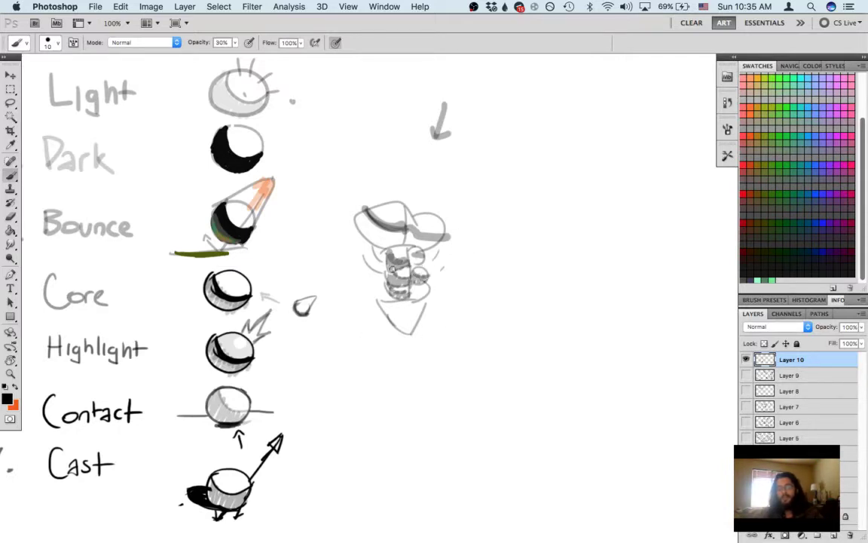
# Step: Hatch shading over the lower chest muscle and down the shadow side of the torso
pyautogui.hscroll(5, 384, 269)
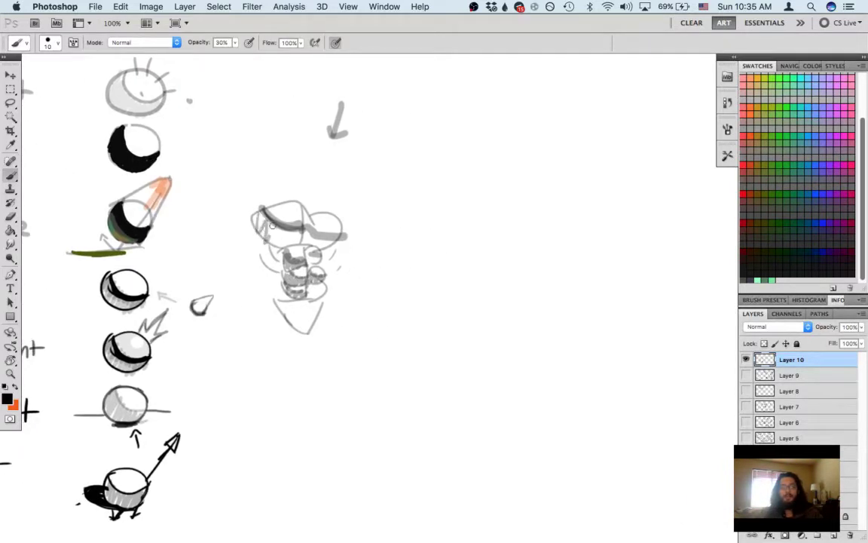
pyautogui.moveTo(257, 213)
pyautogui.mouseDown()
pyautogui.moveTo(275, 250)
pyautogui.moveTo(286, 231)
pyautogui.moveTo(300, 240)
pyautogui.moveTo(266, 244)
pyautogui.moveTo(254, 229)
pyautogui.moveTo(273, 238)
pyautogui.moveTo(272, 291)
pyautogui.mouseUp()
pyautogui.moveTo(413, 285); pyautogui.dragTo(386, 211)
# Step: Sketch a three-dimensional box beside the torso and erase its surplus outer vertical edge
pyautogui.moveTo(270, 168)
pyautogui.mouseDown()
pyautogui.moveTo(430, 257)
pyautogui.moveTo(486, 240)
pyautogui.moveTo(474, 306)
pyautogui.moveTo(514, 310)
pyautogui.mouseUp()
pyautogui.hscroll(2, 429, 258)
pyautogui.scroll(-1, 496, 278)
pyautogui.hotkey('ctrl', 'z')
pyautogui.moveTo(518, 245); pyautogui.dragTo(515, 318)
pyautogui.moveTo(480, 241)
pyautogui.mouseDown()
pyautogui.moveTo(517, 246)
pyautogui.moveTo(562, 305)
pyautogui.mouseUp()
pyautogui.moveTo(477, 304); pyautogui.dragTo(560, 292)
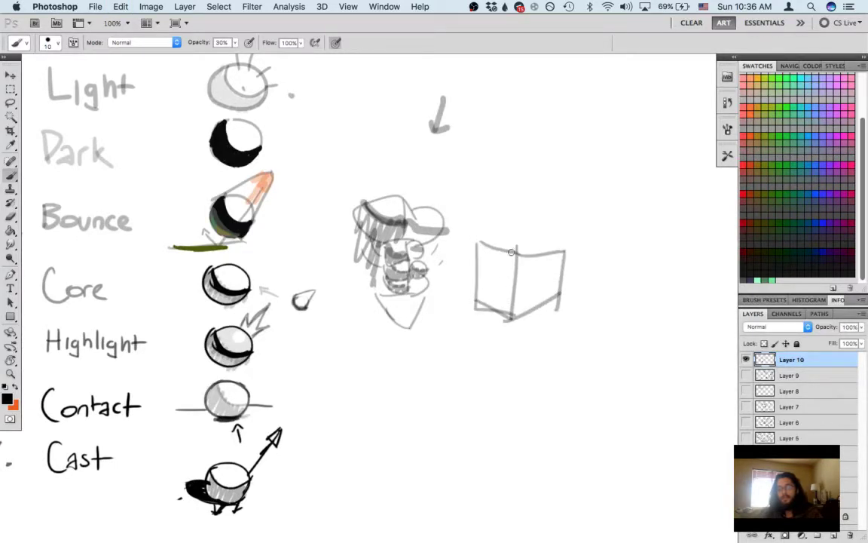
pyautogui.moveTo(476, 242)
pyautogui.mouseDown()
pyautogui.moveTo(516, 227)
pyautogui.moveTo(562, 249)
pyautogui.moveTo(555, 245)
pyautogui.moveTo(549, 307)
pyautogui.mouseUp()
pyautogui.press('e')
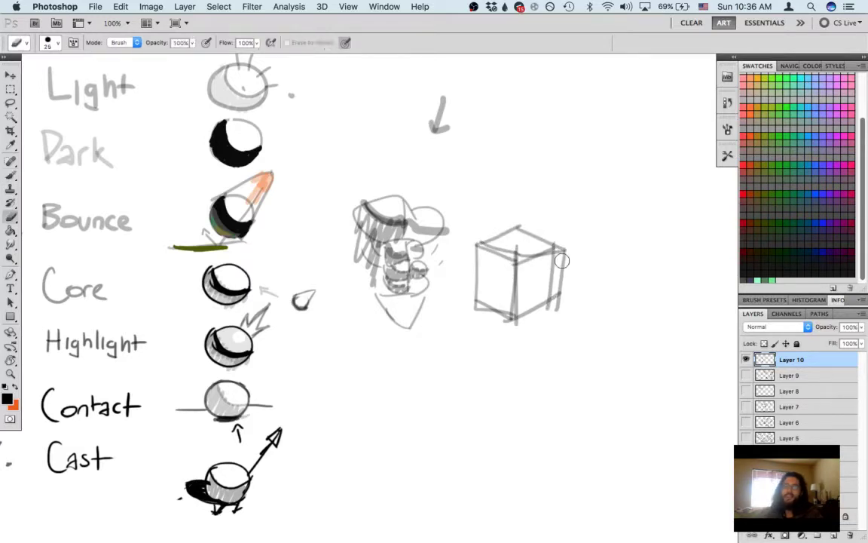
pyautogui.moveTo(562, 251)
pyautogui.mouseDown()
pyautogui.moveTo(557, 319)
pyautogui.moveTo(550, 312)
pyautogui.mouseUp()
# Step: Draw a smaller box protruding from the large box's side face and clean up the overlapping lines
pyautogui.press('b')
pyautogui.moveTo(523, 254)
pyautogui.mouseDown()
pyautogui.moveTo(454, 253)
pyautogui.moveTo(483, 271)
pyautogui.mouseUp()
pyautogui.moveTo(482, 271)
pyautogui.mouseDown()
pyautogui.moveTo(495, 278)
pyautogui.moveTo(493, 291)
pyautogui.moveTo(476, 298)
pyautogui.moveTo(494, 289)
pyautogui.mouseUp()
pyautogui.press('e')
pyautogui.press('b')
pyautogui.moveTo(477, 283)
pyautogui.mouseDown()
pyautogui.moveTo(493, 278)
pyautogui.moveTo(461, 294)
pyautogui.mouseUp()
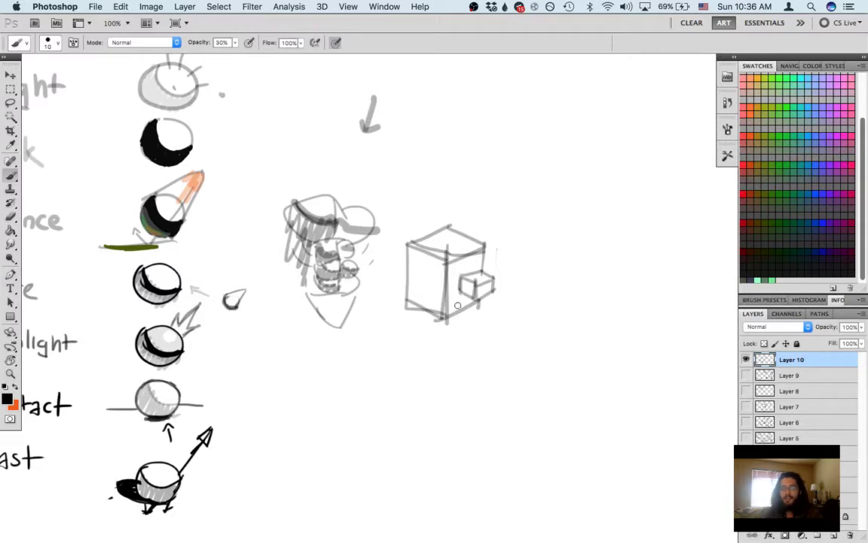
# Step: Shade the shadow-side planes of the large and small boxes gray with a 40 px brush at 30% opacity
pyautogui.press(']')
pyautogui.press(']')
pyautogui.press(']')
pyautogui.moveTo(439, 262)
pyautogui.mouseDown()
pyautogui.moveTo(440, 302)
pyautogui.moveTo(418, 263)
pyautogui.moveTo(429, 257)
pyautogui.moveTo(465, 284)
pyautogui.moveTo(428, 284)
pyautogui.mouseUp()
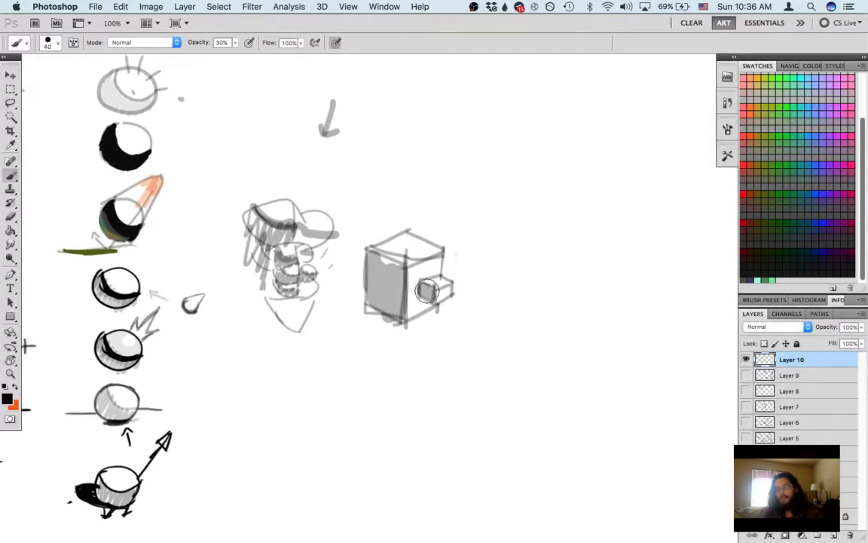
# Step: Draw a light-direction arrow and black core-shadow edges on both boxes with a 10 px brush at 100% opacity
pyautogui.press('[')
pyautogui.press('[')
pyautogui.press('[')
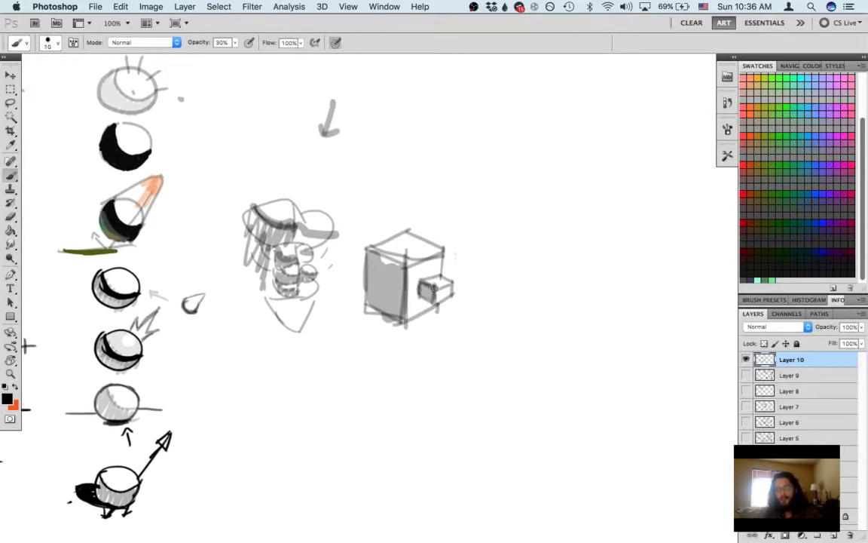
pyautogui.press('0')
pyautogui.moveTo(434, 283); pyautogui.dragTo(422, 293)
pyautogui.moveTo(510, 172)
pyautogui.mouseDown()
pyautogui.moveTo(486, 207)
pyautogui.moveTo(494, 211)
pyautogui.mouseUp()
pyautogui.moveTo(365, 249)
pyautogui.mouseDown()
pyautogui.moveTo(400, 266)
pyautogui.moveTo(424, 259)
pyautogui.mouseUp()
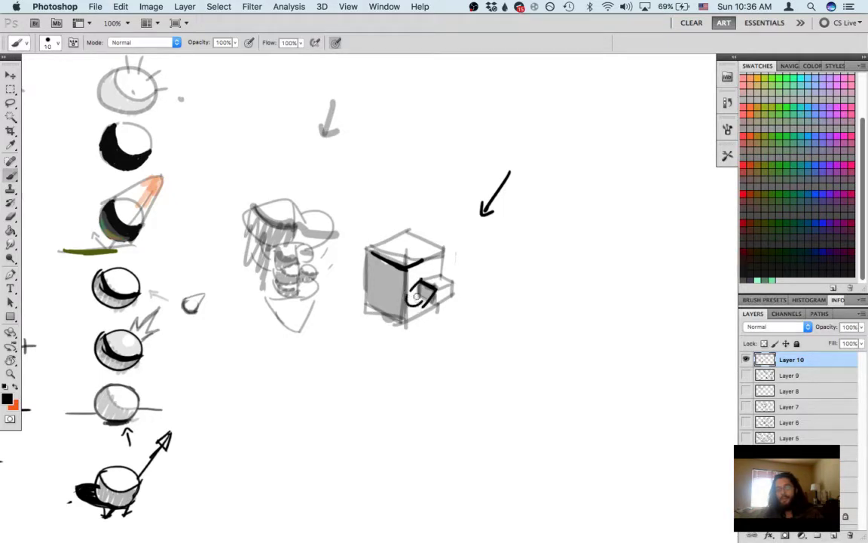
pyautogui.press('super+z')
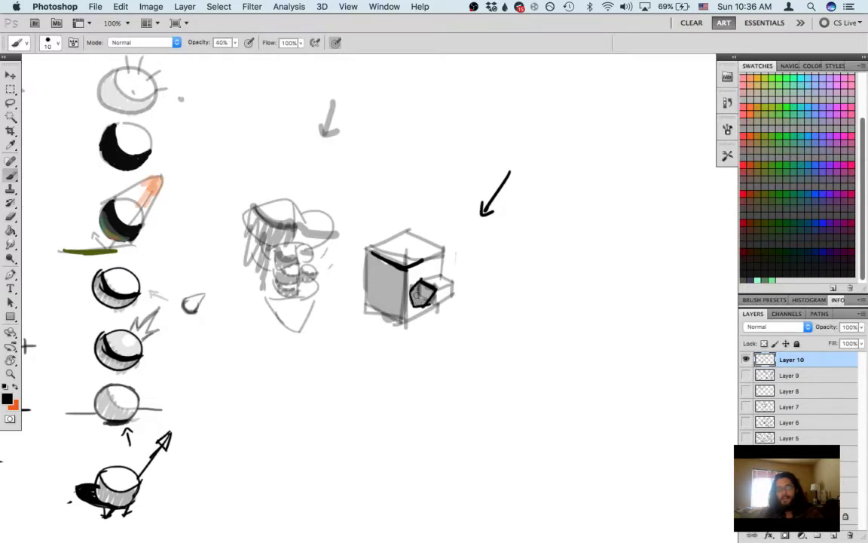
# Step: Repaint the small box's shaded plane gray and lightly shade the large box's side face beside the cast shadow at 20% opacity
pyautogui.keyDown('alt'); pyautogui.click(394, 280); pyautogui.keyUp('alt')
pyautogui.press('0')
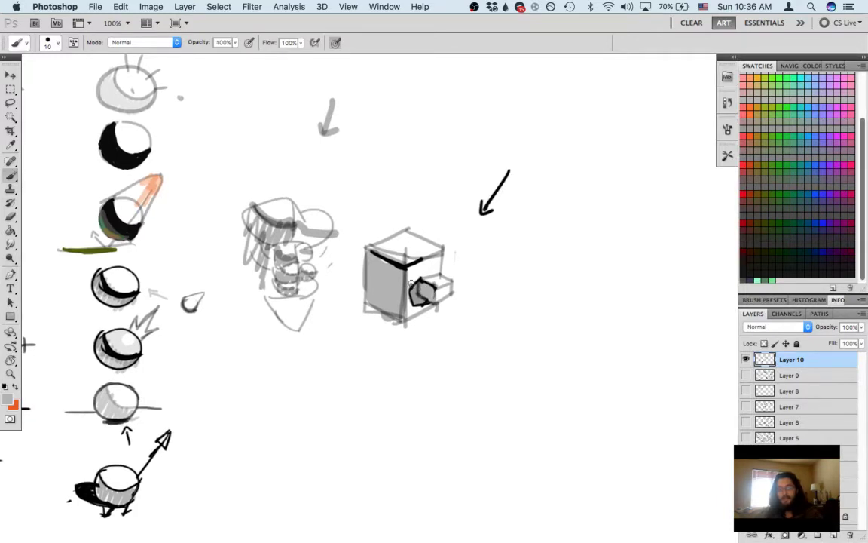
pyautogui.hscroll(5, 412, 287)
pyautogui.scroll(2, 412, 288)
pyautogui.keyDown('alt'); pyautogui.click(370, 290); pyautogui.keyUp('alt')
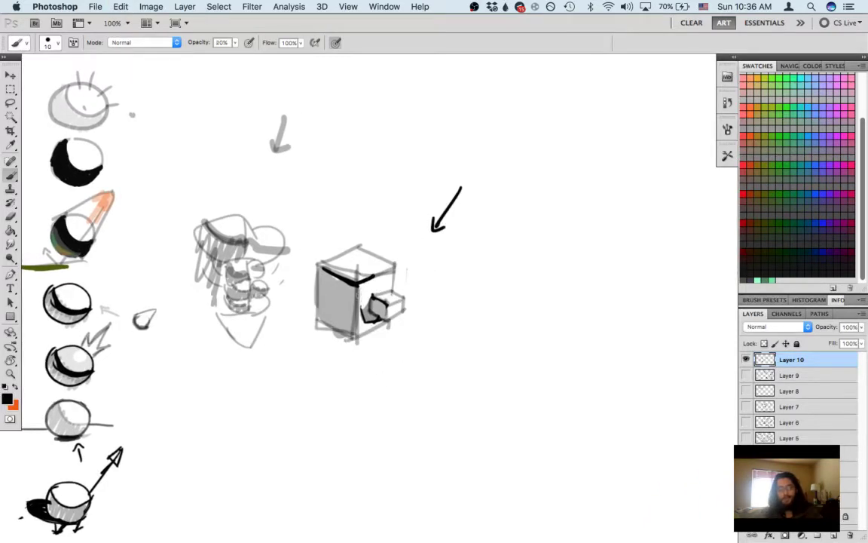
pyautogui.moveTo(358, 294)
pyautogui.mouseDown()
pyautogui.moveTo(366, 289)
pyautogui.moveTo(365, 307)
pyautogui.mouseUp()
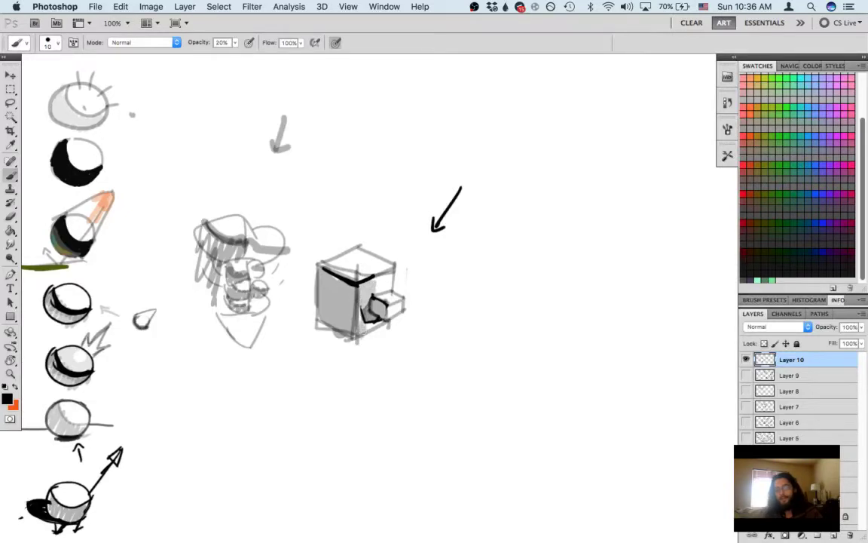
pyautogui.hscroll(-10, 333, 262)
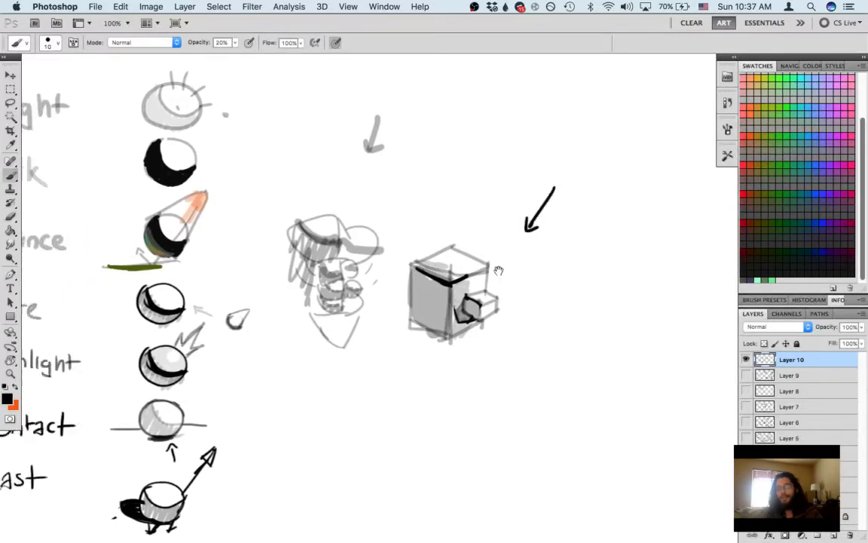
pyautogui.press('e')
pyautogui.moveTo(561, 359)
pyautogui.mouseDown()
pyautogui.moveTo(471, 314)
pyautogui.moveTo(566, 359)
pyautogui.mouseUp()
pyautogui.press('super+minus')
pyautogui.hscroll(3, 482, 325)
pyautogui.press(']')
pyautogui.press(']')
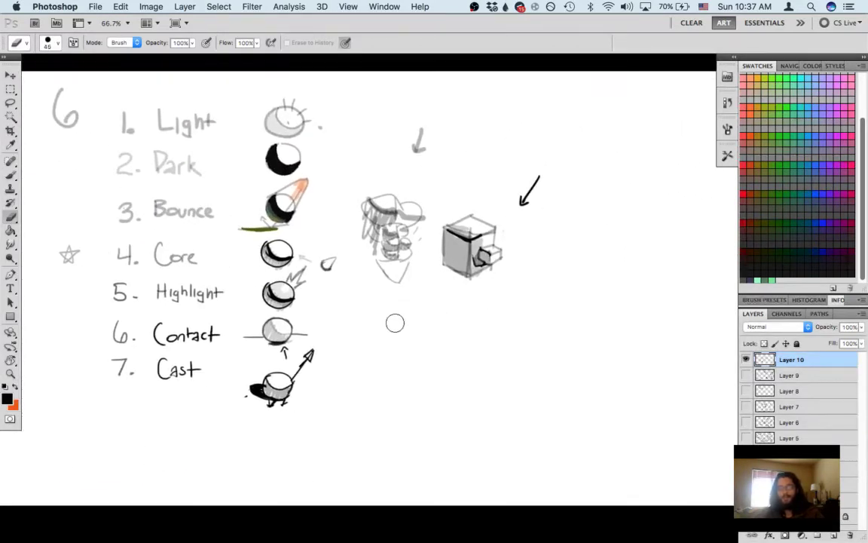
pyautogui.press('super+z')
# Step: Reset to the default colors and letter a large gray SHADE beneath the example forms with a 25 px brush at 20% opacity
pyautogui.press('d')
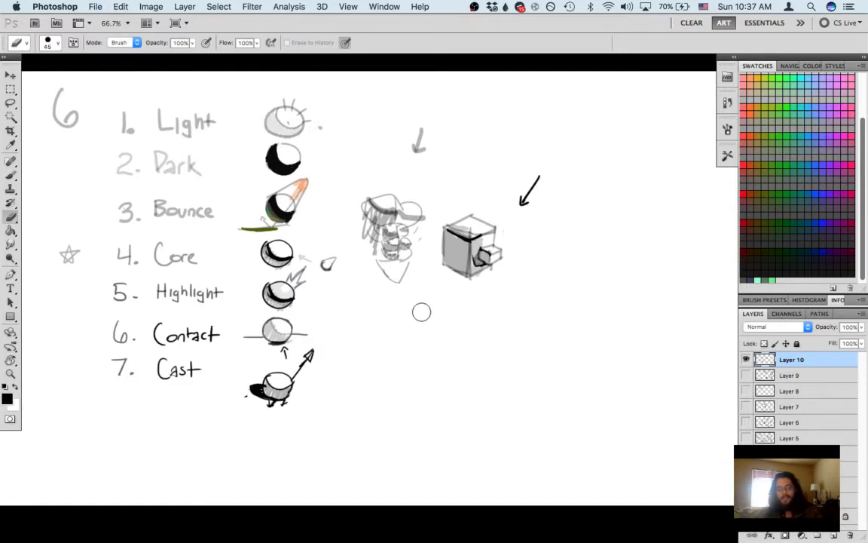
pyautogui.press('b')
pyautogui.moveTo(383, 302); pyautogui.dragTo(419, 360)
pyautogui.hotkey('ctrl', 'z')
pyautogui.press(']')
pyautogui.press(']')
pyautogui.press(']')
pyautogui.press(']')
pyautogui.moveTo(417, 325)
pyautogui.mouseDown()
pyautogui.moveTo(367, 332)
pyautogui.moveTo(358, 360)
pyautogui.moveTo(435, 369)
pyautogui.moveTo(464, 348)
pyautogui.mouseUp()
pyautogui.moveTo(461, 317); pyautogui.dragTo(459, 368)
pyautogui.moveTo(493, 338)
pyautogui.mouseDown()
pyautogui.moveTo(389, 336)
pyautogui.moveTo(384, 312)
pyautogui.moveTo(403, 361)
pyautogui.mouseUp()
pyautogui.moveTo(371, 344)
pyautogui.mouseDown()
pyautogui.moveTo(402, 342)
pyautogui.moveTo(409, 359)
pyautogui.mouseUp()
pyautogui.moveTo(409, 314); pyautogui.dragTo(406, 359)
pyautogui.moveTo(438, 321)
pyautogui.mouseDown()
pyautogui.moveTo(441, 364)
pyautogui.moveTo(468, 343)
pyautogui.mouseUp()
pyautogui.moveTo(439, 320); pyautogui.dragTo(475, 318)
pyautogui.moveTo(543, 283)
pyautogui.mouseDown()
pyautogui.moveTo(440, 262)
pyautogui.moveTo(454, 273)
pyautogui.moveTo(426, 274)
pyautogui.moveTo(599, 425)
pyautogui.moveTo(543, 198)
pyautogui.moveTo(558, 212)
pyautogui.mouseUp()
pyautogui.moveTo(492, 291)
pyautogui.mouseDown()
pyautogui.moveTo(470, 345)
pyautogui.moveTo(541, 360)
pyautogui.mouseUp()
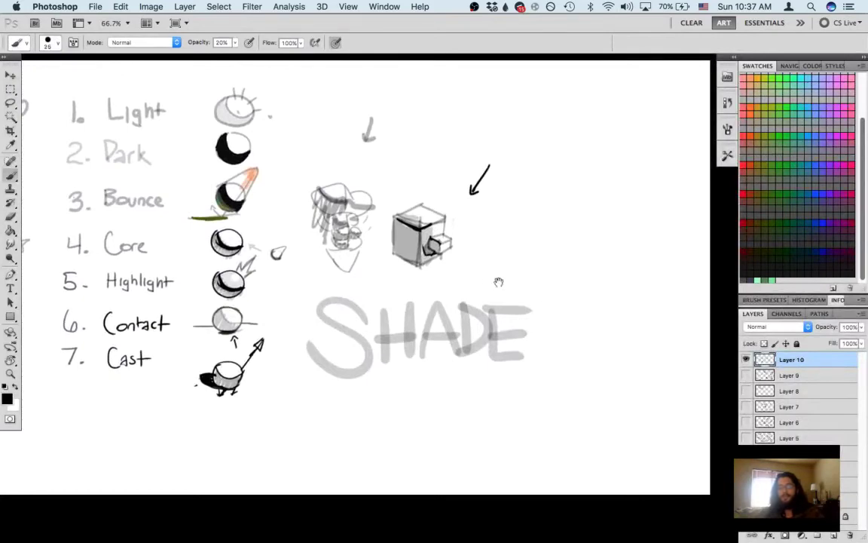
# Step: Handwrite the artist's first name and social media handle in light gray beside the SHADE lettering
pyautogui.moveTo(489, 278); pyautogui.dragTo(379, 252)
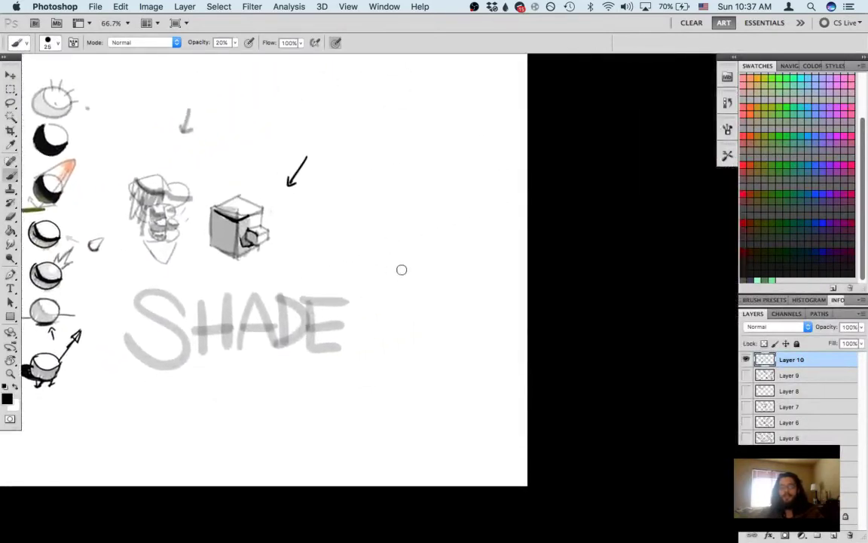
pyautogui.moveTo(376, 314); pyautogui.dragTo(416, 285)
pyautogui.moveTo(427, 286)
pyautogui.mouseDown()
pyautogui.moveTo(425, 308)
pyautogui.moveTo(429, 300)
pyautogui.moveTo(445, 308)
pyautogui.mouseUp()
pyautogui.moveTo(433, 303)
pyautogui.mouseDown()
pyautogui.moveTo(402, 286)
pyautogui.moveTo(419, 326)
pyautogui.moveTo(442, 281)
pyautogui.moveTo(416, 302)
pyautogui.moveTo(398, 297)
pyautogui.moveTo(410, 308)
pyautogui.moveTo(419, 286)
pyautogui.mouseUp()
pyautogui.press('e')
pyautogui.press('b')
pyautogui.moveTo(423, 285)
pyautogui.mouseDown()
pyautogui.moveTo(436, 302)
pyautogui.moveTo(442, 282)
pyautogui.mouseUp()
pyautogui.moveTo(338, 312)
pyautogui.mouseDown()
pyautogui.moveTo(509, 288)
pyautogui.moveTo(495, 362)
pyautogui.moveTo(575, 251)
pyautogui.moveTo(594, 338)
pyautogui.moveTo(508, 250)
pyautogui.moveTo(498, 255)
pyautogui.moveTo(560, 328)
pyautogui.moveTo(455, 287)
pyautogui.mouseUp()
pyautogui.hscroll(5, 455, 285)
pyautogui.scroll(-2, 455, 286)
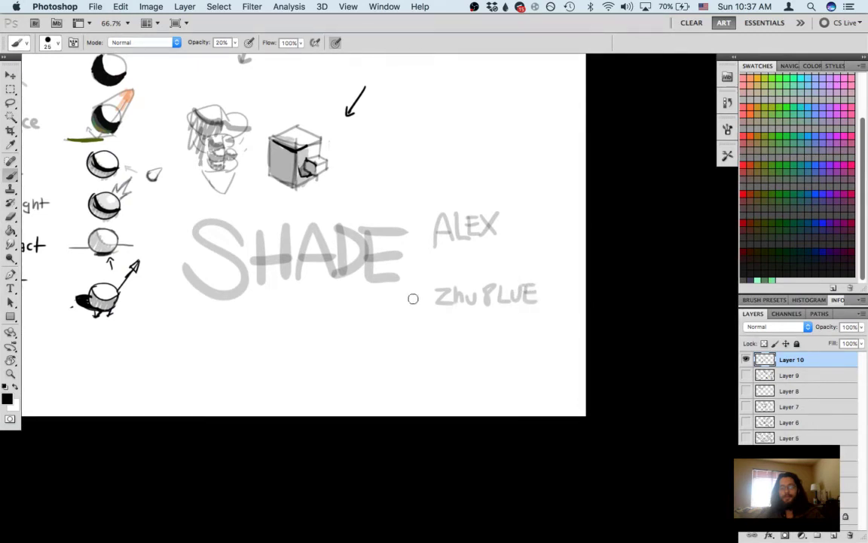
pyautogui.hscroll(-2, 459, 322)
pyautogui.scroll(1, 459, 322)
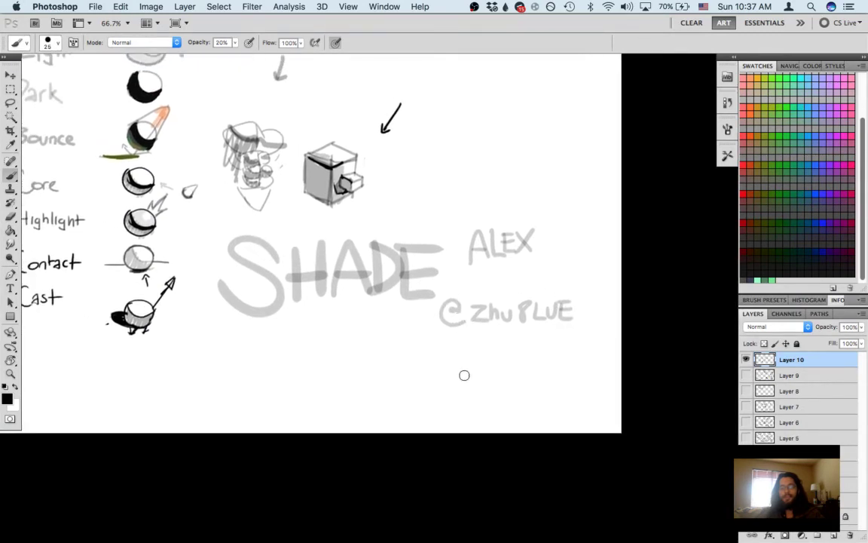
# Step: Handwrite "Youtube" in light gray beneath the social media handle
pyautogui.moveTo(481, 373); pyautogui.dragTo(480, 373)
pyautogui.moveTo(491, 360)
pyautogui.mouseDown()
pyautogui.moveTo(500, 365)
pyautogui.moveTo(500, 353)
pyautogui.moveTo(514, 370)
pyautogui.moveTo(556, 369)
pyautogui.mouseUp()
pyautogui.press('e')
pyautogui.press('b')
# Step: Handwrite the artist's Patreon page address beneath the Youtube lettering
pyautogui.moveTo(428, 386); pyautogui.dragTo(429, 408)
pyautogui.moveTo(428, 386); pyautogui.dragTo(427, 400)
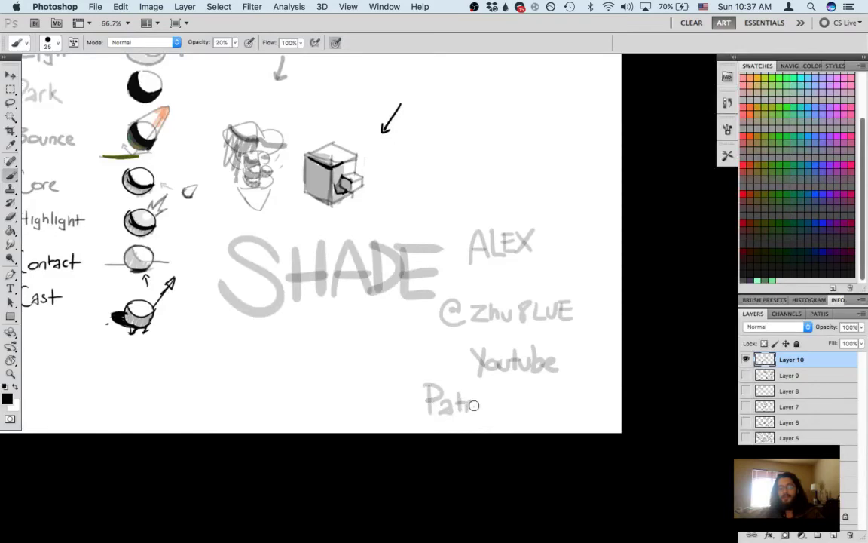
pyautogui.press('e')
pyautogui.press('b')
pyautogui.moveTo(481, 407)
pyautogui.mouseDown()
pyautogui.moveTo(521, 412)
pyautogui.moveTo(570, 378)
pyautogui.moveTo(591, 408)
pyautogui.moveTo(529, 336)
pyautogui.moveTo(546, 327)
pyautogui.mouseUp()
pyautogui.click(512, 411)
# Step: Draw a B above an 8 beneath the SHADE lettering to compare the two characters
pyautogui.moveTo(245, 287); pyautogui.dragTo(246, 306)
pyautogui.moveTo(240, 288)
pyautogui.mouseDown()
pyautogui.moveTo(259, 304)
pyautogui.moveTo(248, 330)
pyautogui.moveTo(251, 322)
pyautogui.mouseUp()
pyautogui.hscroll(-4, 301, 329)
pyautogui.scroll(-2, 302, 329)
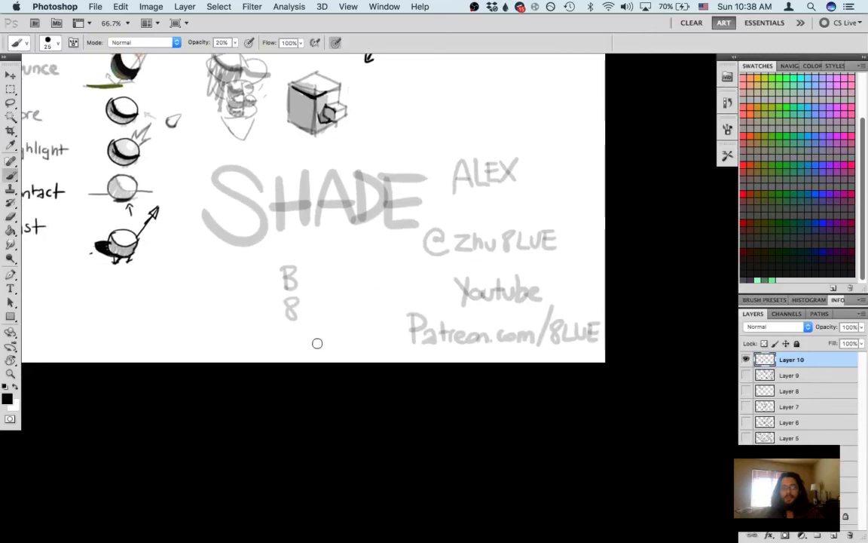
pyautogui.moveTo(334, 321); pyautogui.dragTo(387, 336)
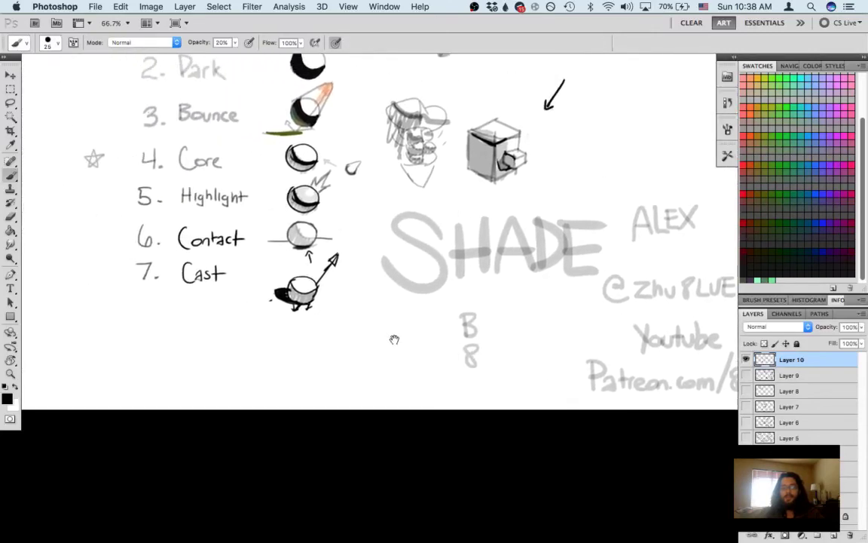
pyautogui.press('super+minus')
pyautogui.scroll(3, 523, 331)
pyautogui.hscroll(1, 522, 331)
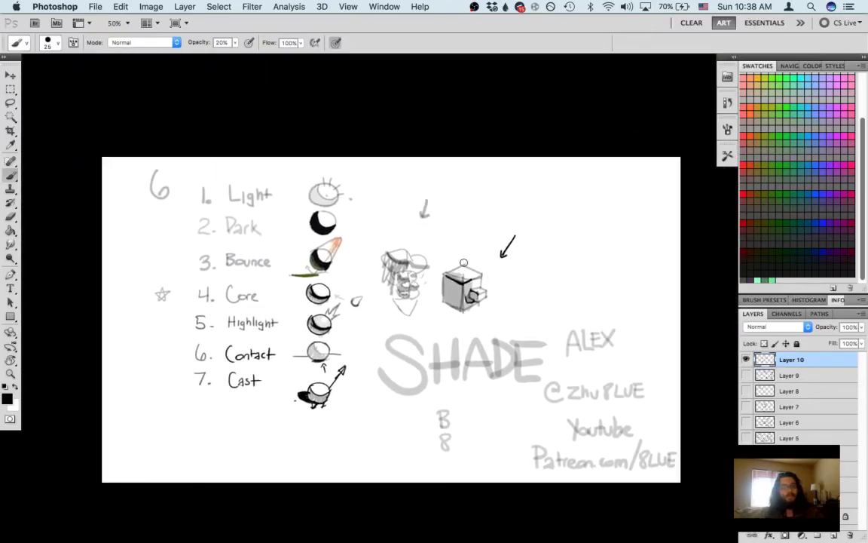